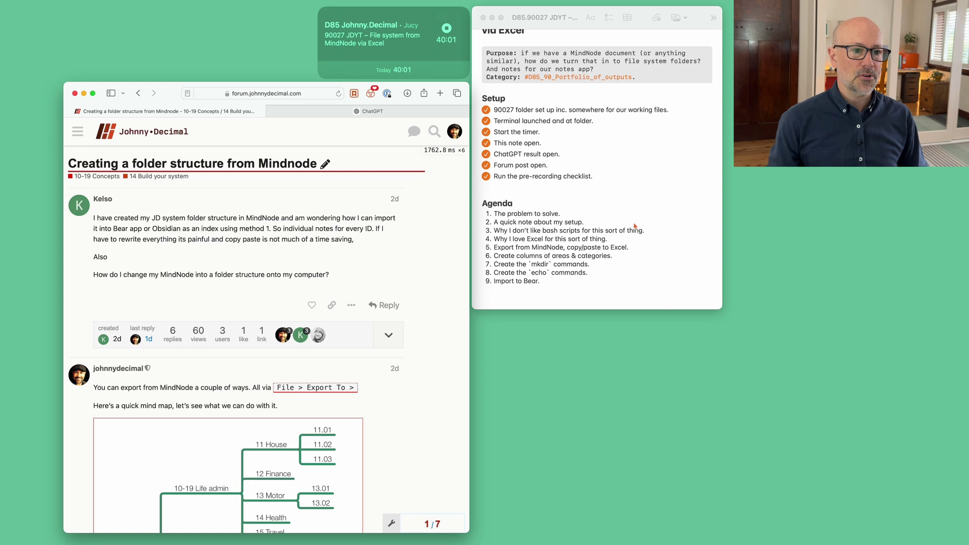
Review the note's setup and agenda, and view ChatGPT's bash script for creating folders without the chat history sidebar
{"action": "scroll", "coordinate": [629, 220], "scroll_direction": "up", "scroll_amount": 1}
{"action": "scroll", "coordinate": [629, 220], "scroll_direction": "up", "scroll_amount": 3}
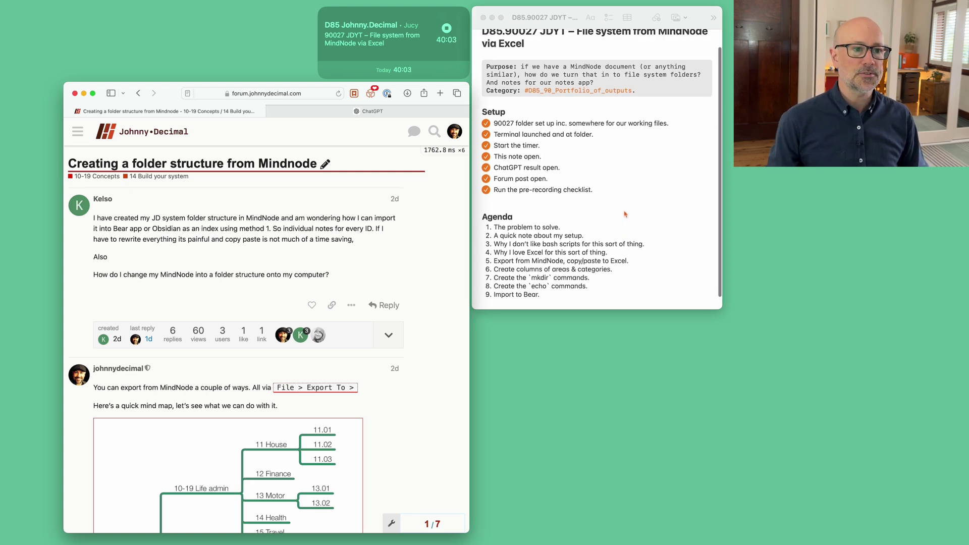
{"action": "left_click", "coordinate": [627, 202]}
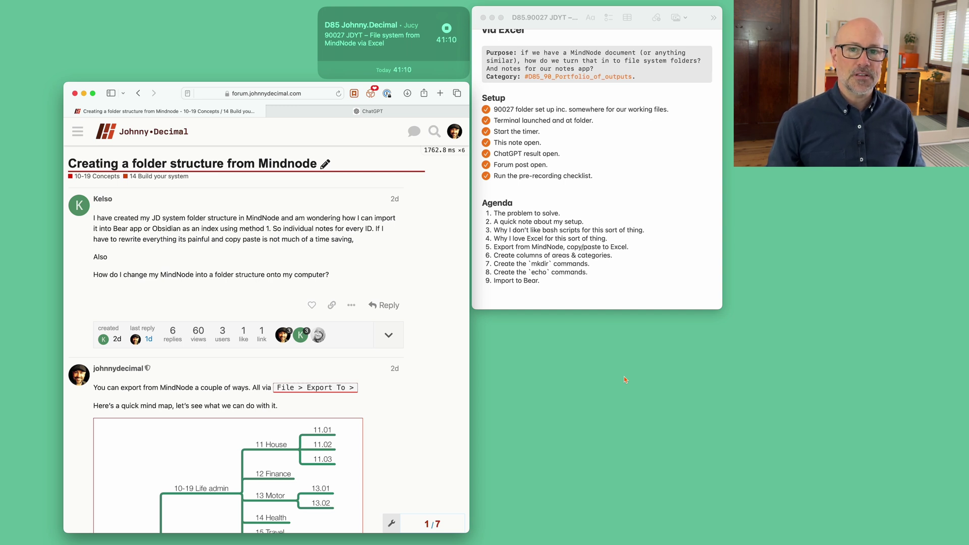
{"action": "left_click", "coordinate": [371, 113]}
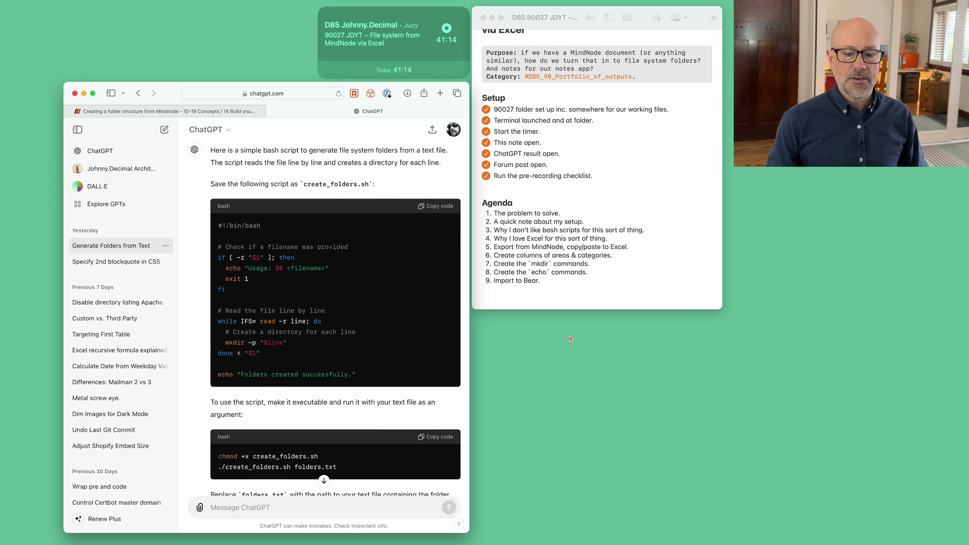
{"action": "left_click", "coordinate": [77, 129]}
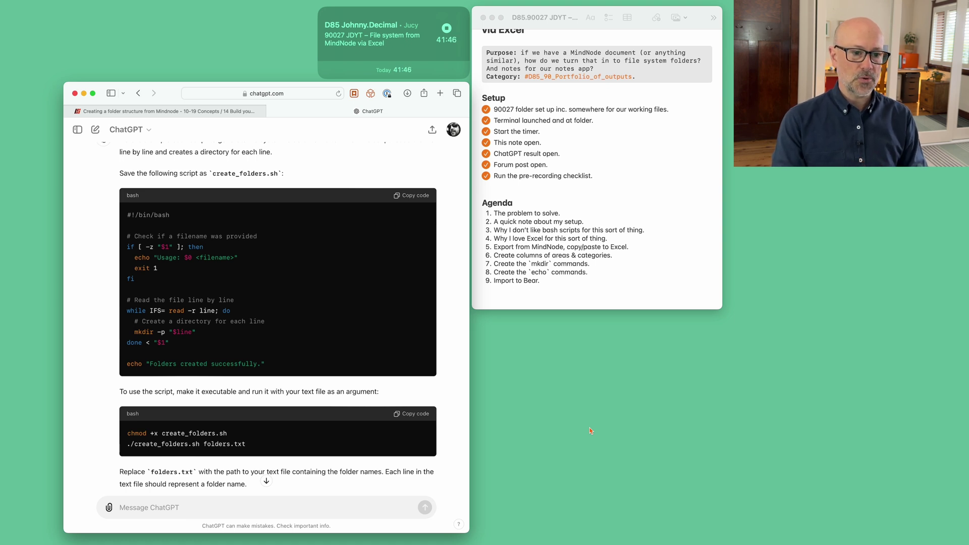
Switch to Excel and clear the browser away to show the What we're going for sheet
{"action": "key", "text": "cmd+h"}
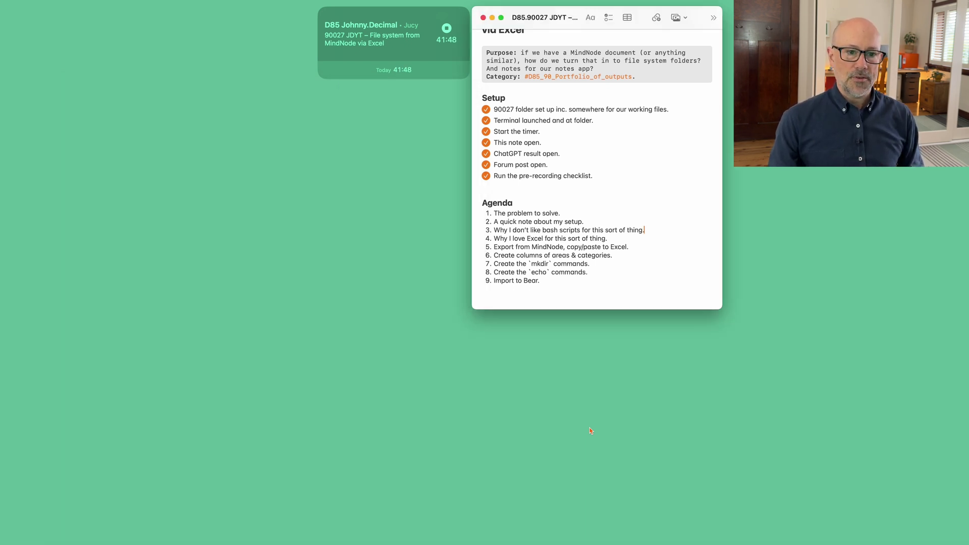
{"action": "key", "text": "cmd+space"}
{"action": "type", "text": "ex"}
{"action": "key", "text": "Return"}
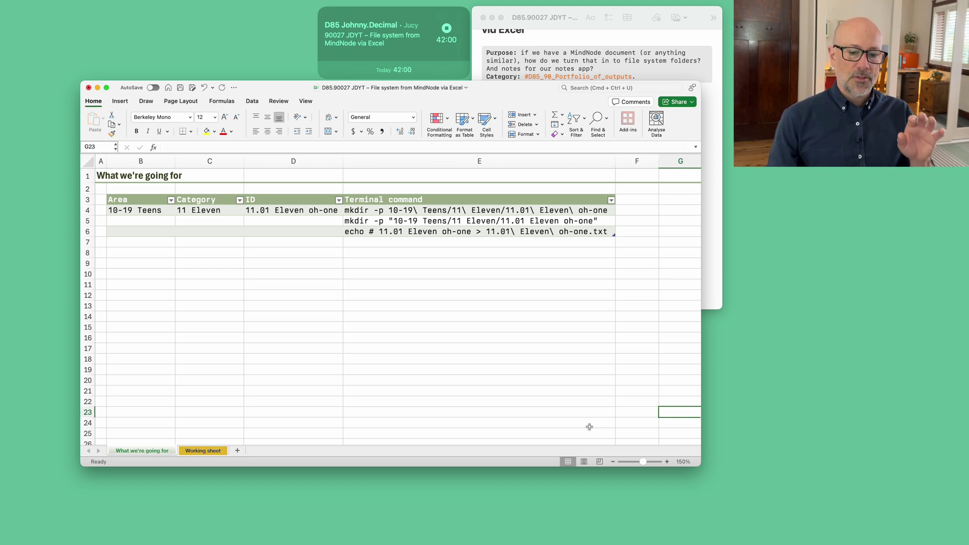
{"action": "key", "text": "super+Tab"}
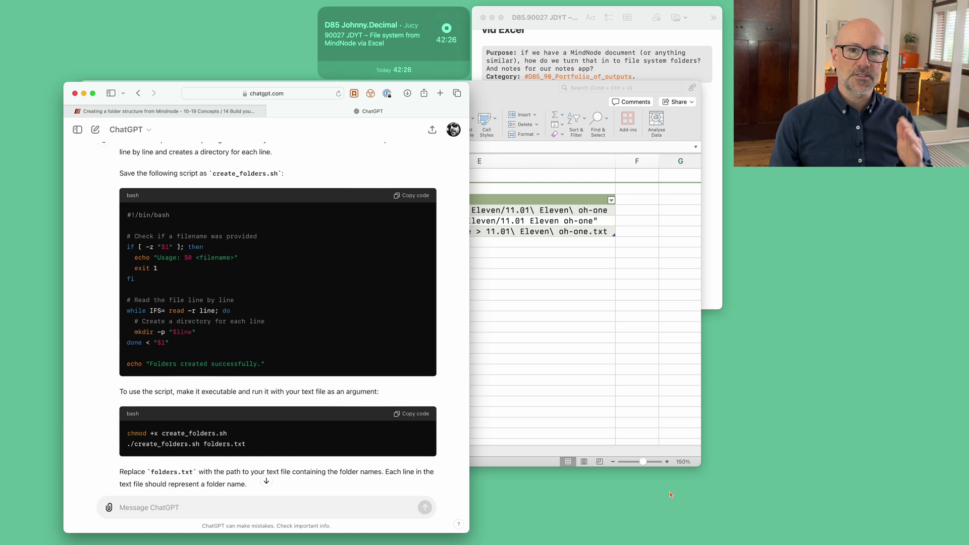
{"action": "key", "text": "super+h"}
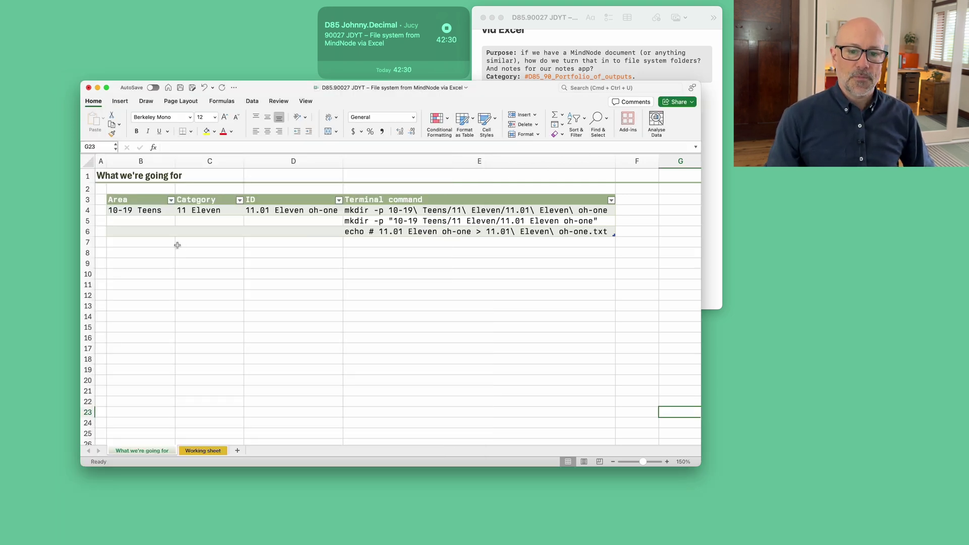
Examine the example row's area, category, ID and terminal command cells in the What we're going for table
{"action": "left_click", "coordinate": [154, 211]}
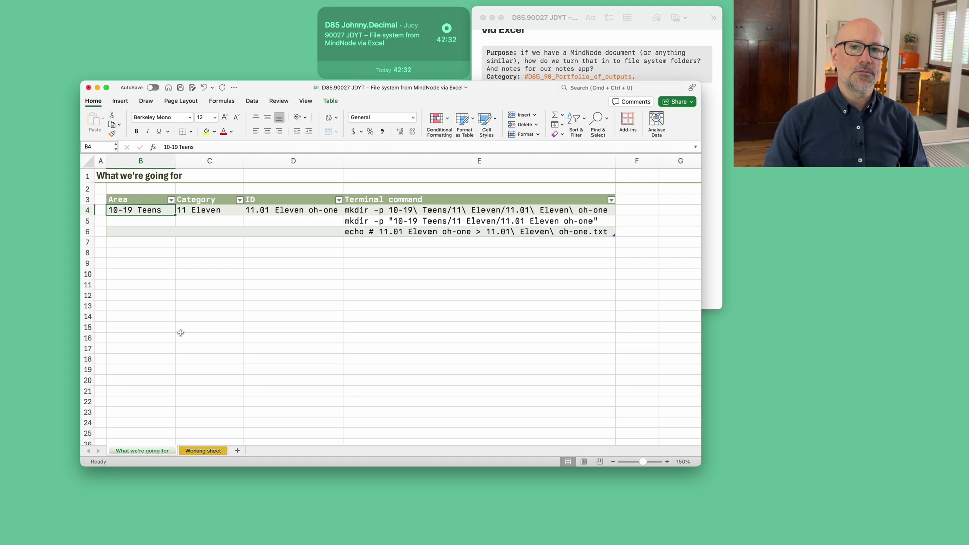
{"action": "key", "text": "Right"}
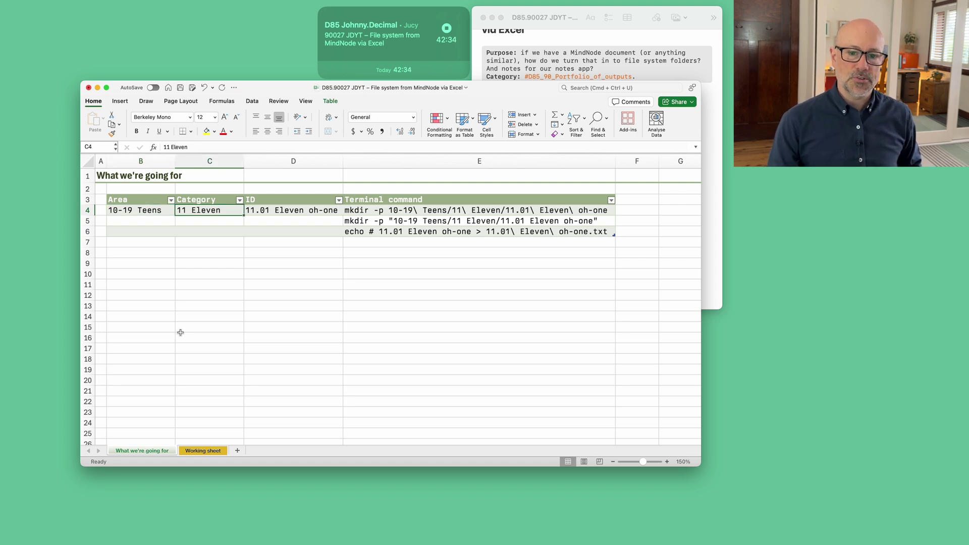
{"action": "key", "text": "Right"}
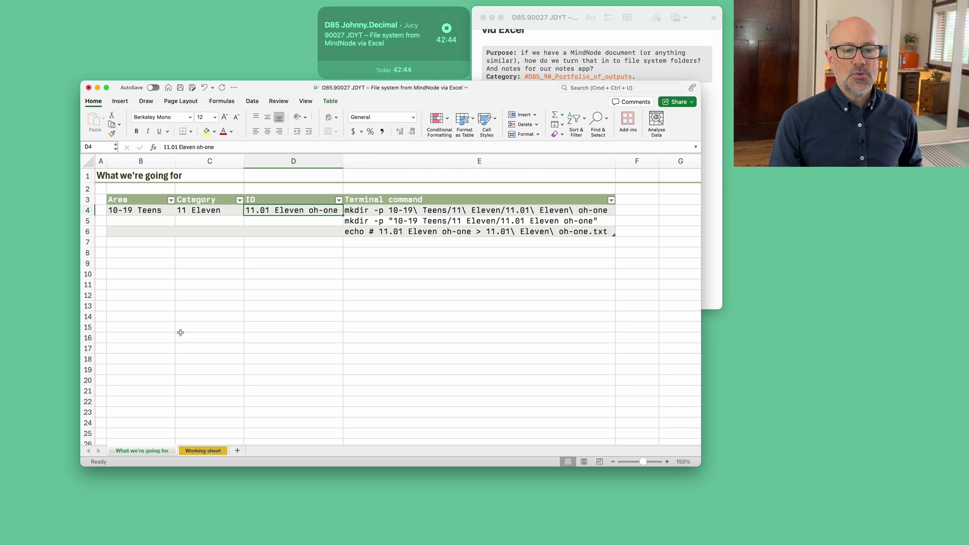
{"action": "key", "text": "Right"}
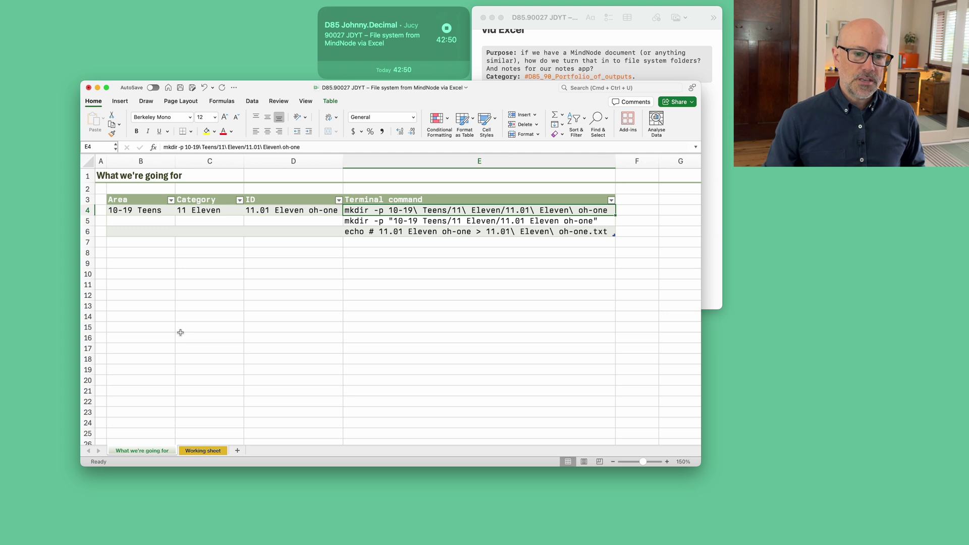
{"action": "key", "text": "Down"}
{"action": "key", "text": "Up"}
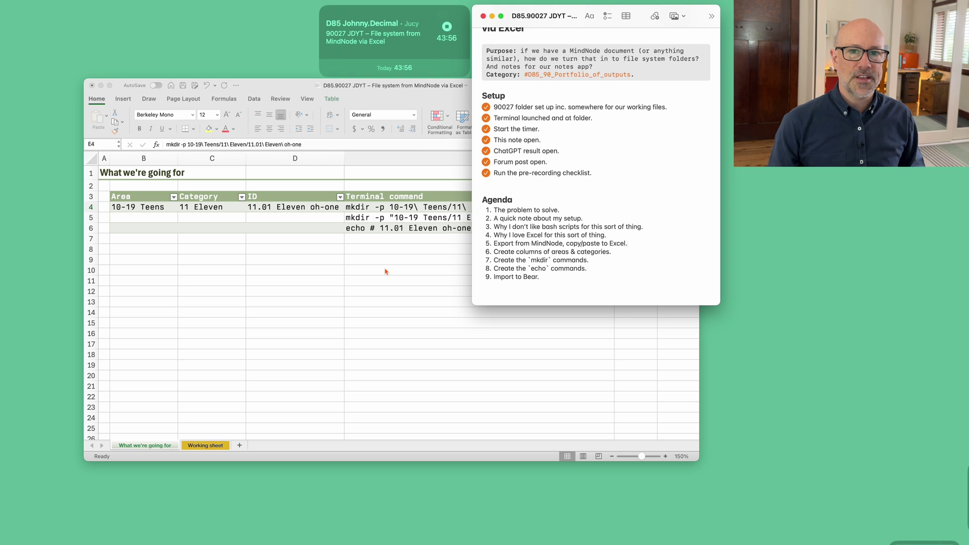
Switch to MindNode and start exporting the My Johnny.Decimal system mind map as a plain text outline
{"action": "key", "text": "super+space"}
{"action": "type", "text": "mi"}
{"action": "key", "text": "Return"}
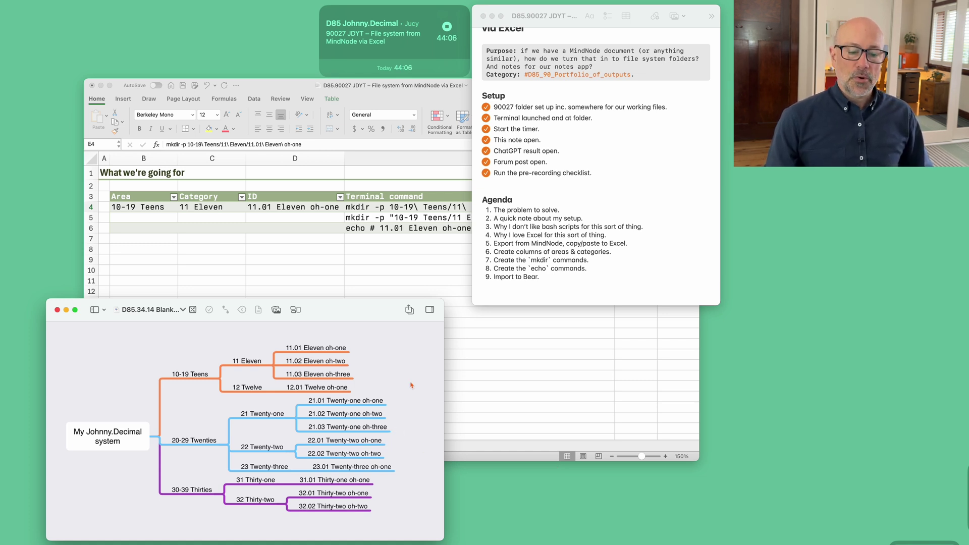
{"action": "left_click", "coordinate": [14, 4]}
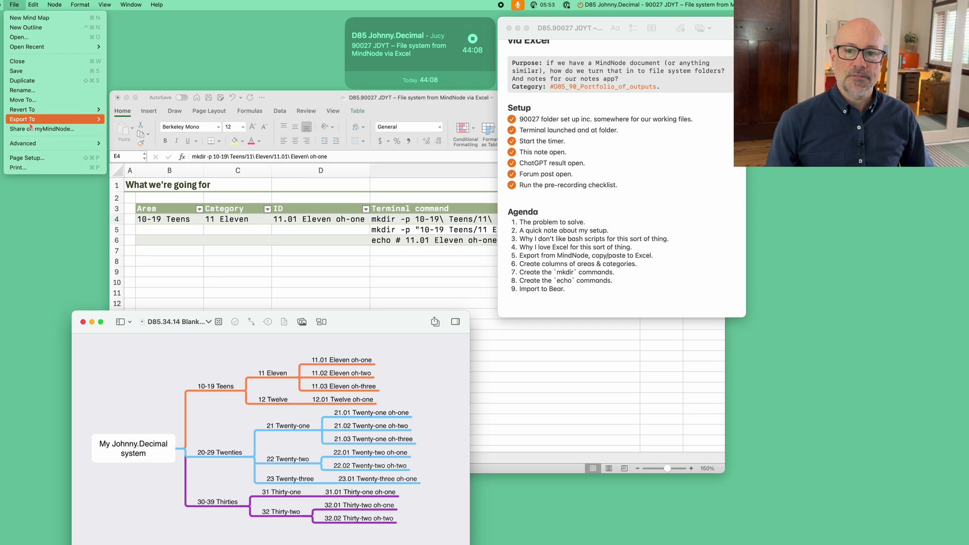
{"action": "mouse_move", "coordinate": [60, 119]}
{"action": "left_click", "coordinate": [147, 177]}
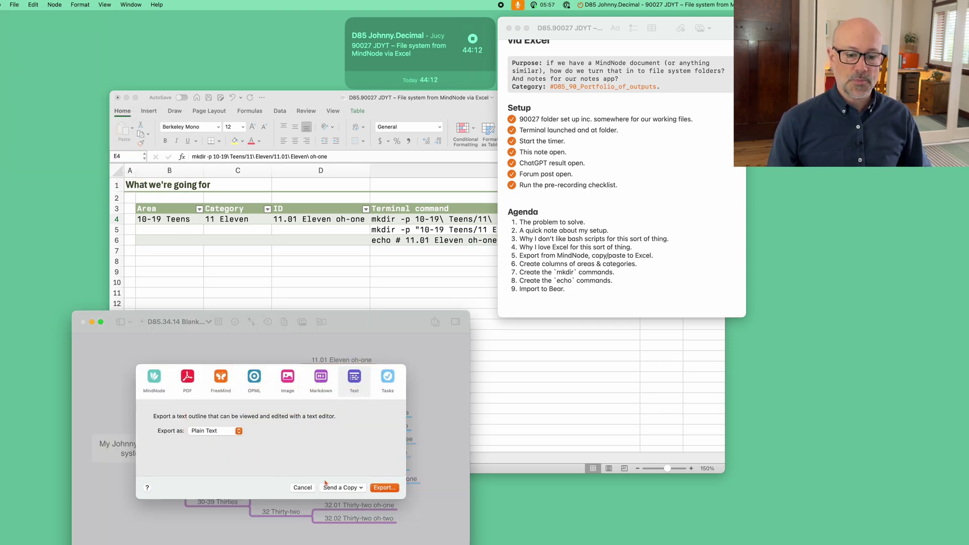
{"action": "left_click", "coordinate": [384, 488]}
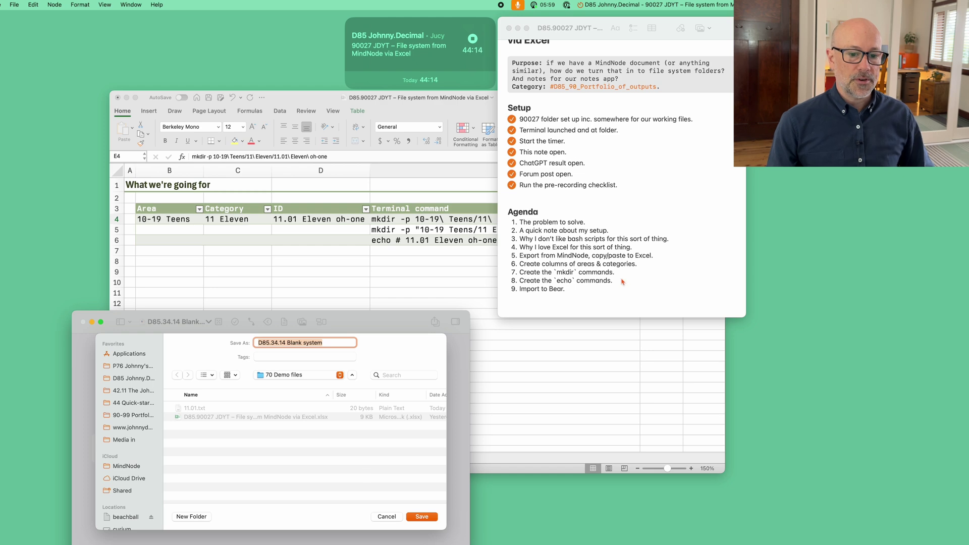
Switch to Finder, minimise the extra folder window and compare the 70 Demo files folder with the export's save location
{"action": "key", "text": "super+Tab"}
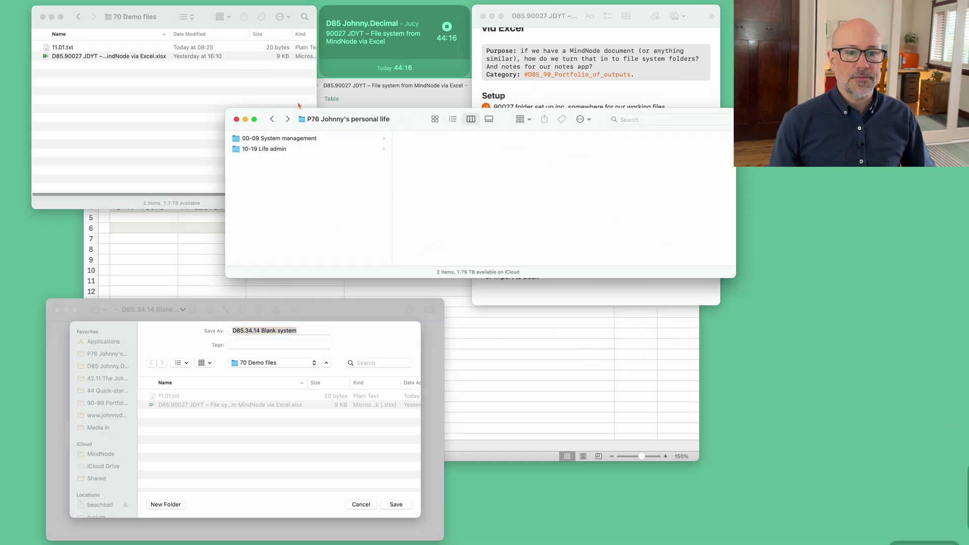
{"action": "left_click", "coordinate": [246, 119]}
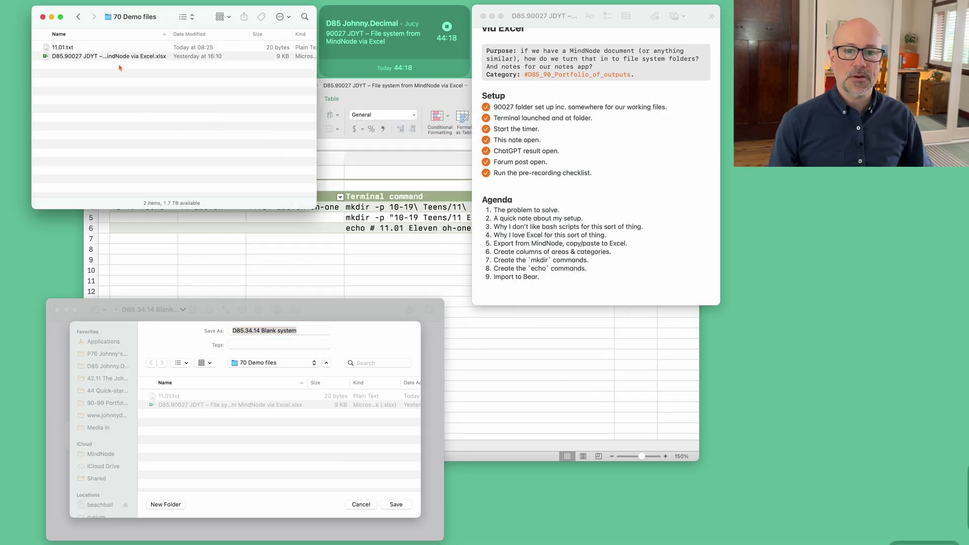
{"action": "left_click", "coordinate": [278, 367]}
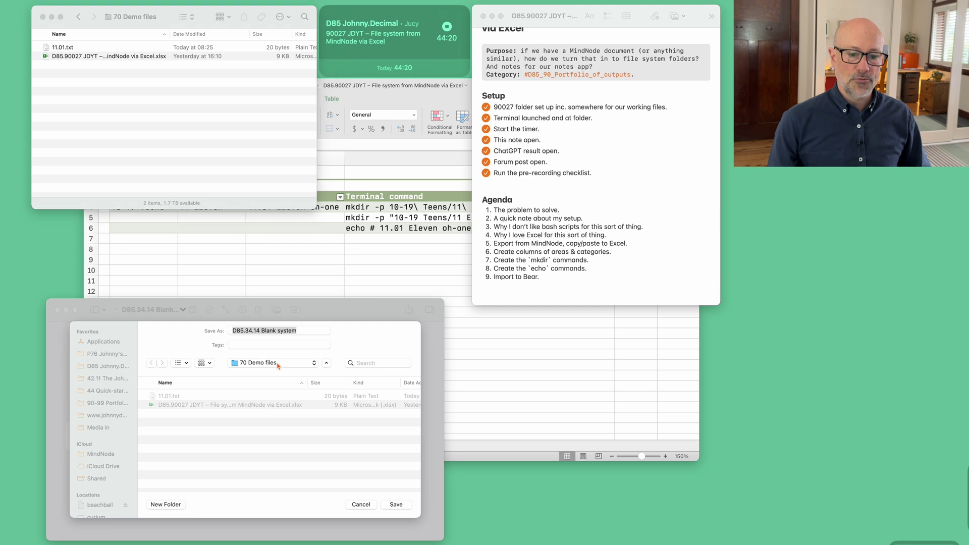
{"action": "left_click", "coordinate": [278, 364]}
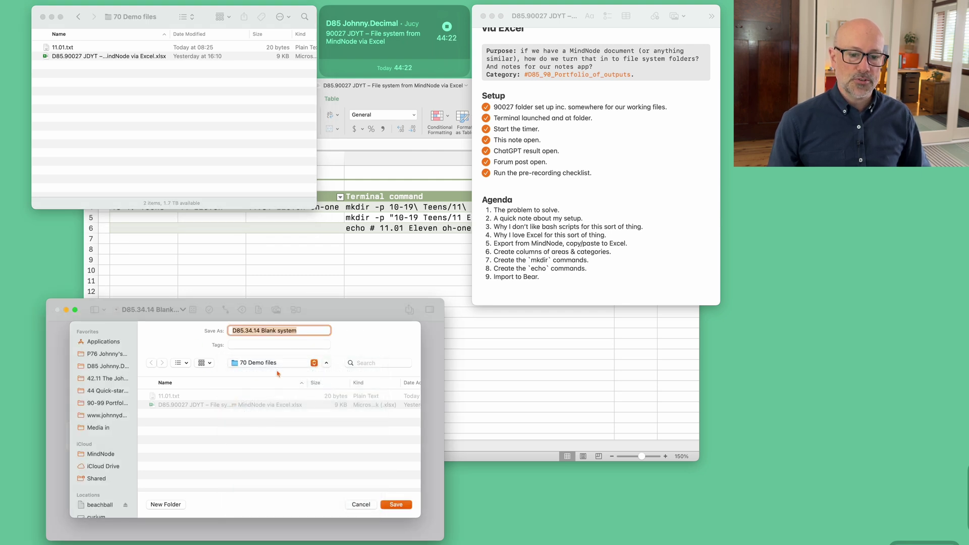
{"action": "left_click", "coordinate": [147, 96]}
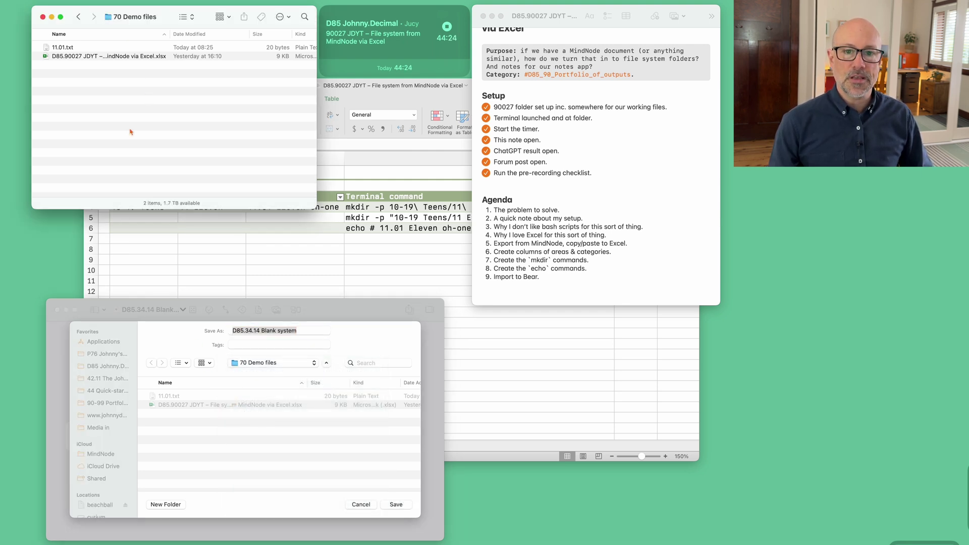
{"action": "left_click", "coordinate": [249, 448]}
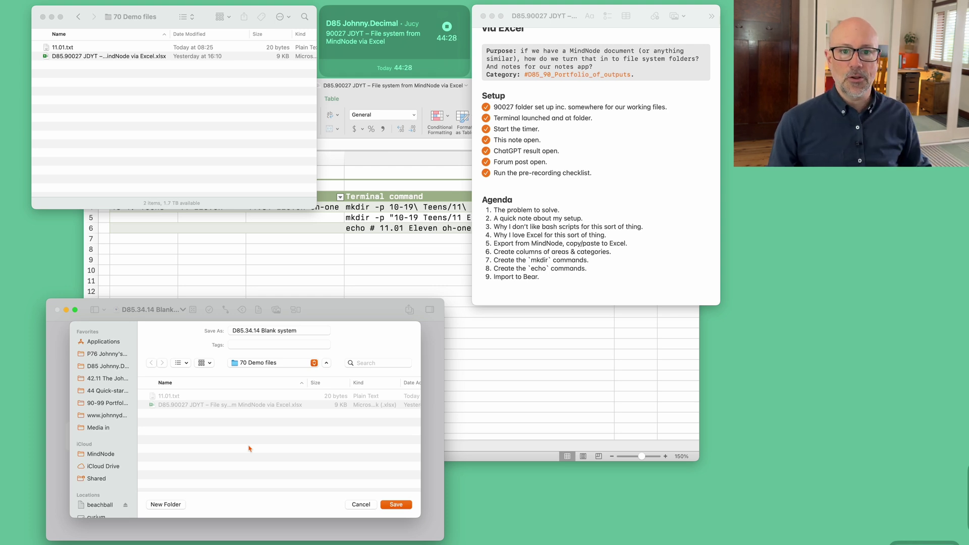
{"action": "left_click", "coordinate": [113, 129]}
{"action": "left_click_drag", "start_coordinate": [108, 17], "coordinate": [272, 442]}
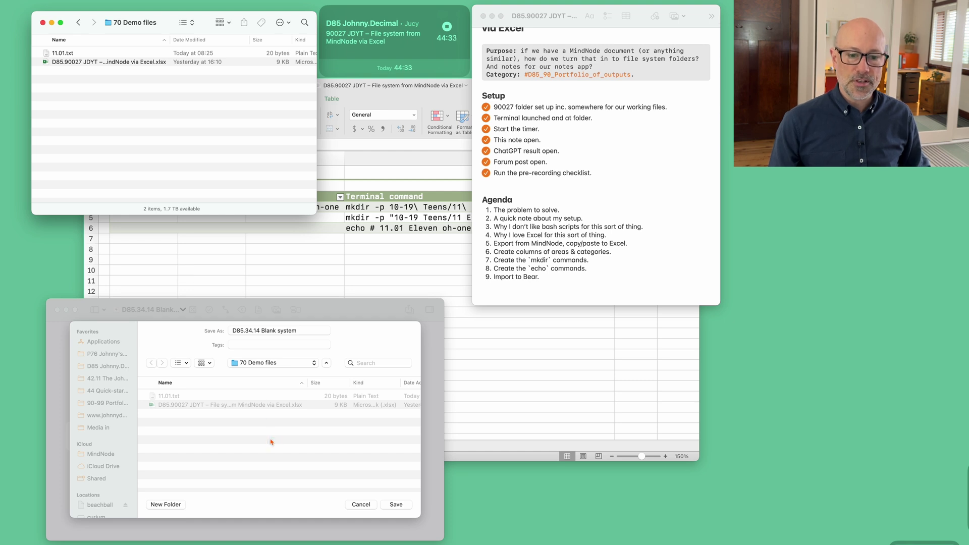
{"action": "left_click", "coordinate": [270, 364]}
{"action": "left_click", "coordinate": [271, 364]}
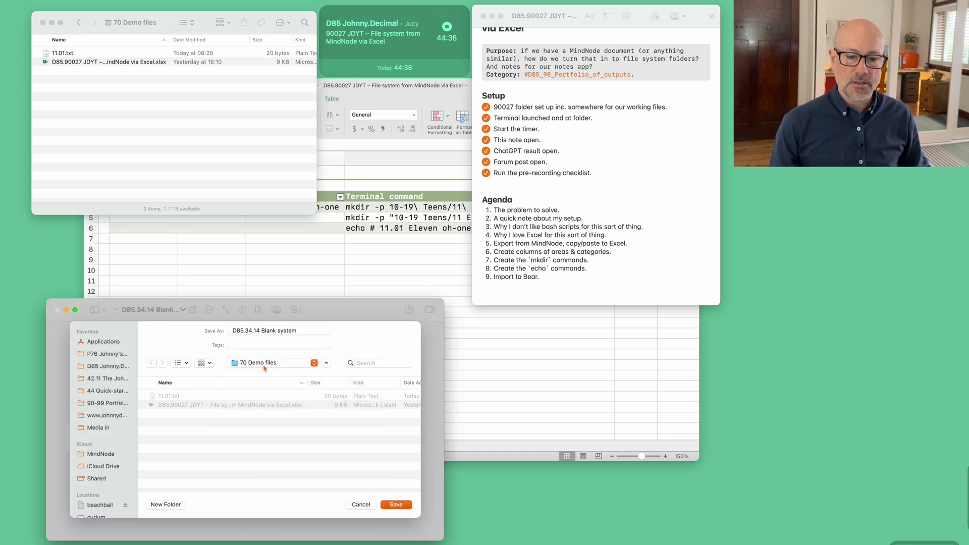
Save the text export in 70 Demo files, named with the forum poster's name in possessive form plus "system"
{"action": "key", "text": "Tab"}
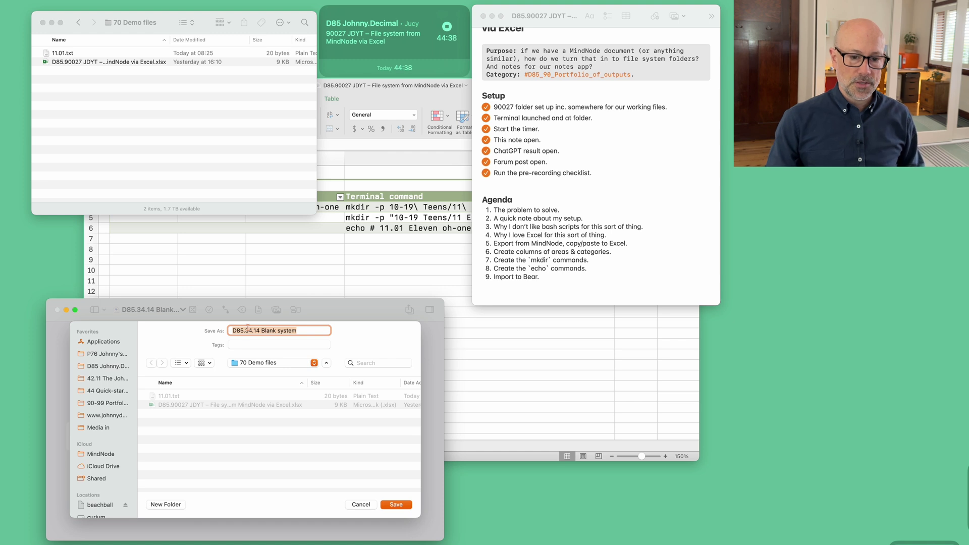
{"action": "type", "text": "Kelso's system"}
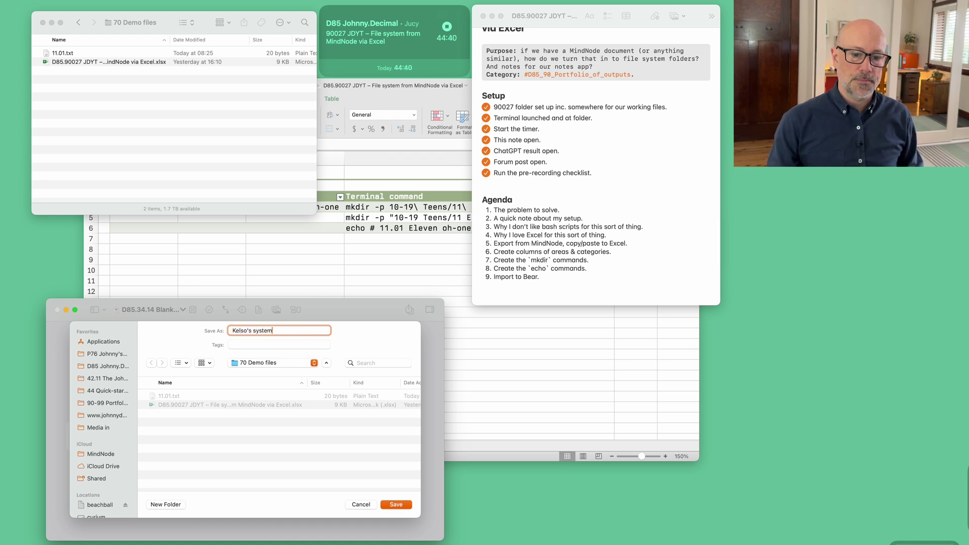
{"action": "key", "text": "Return"}
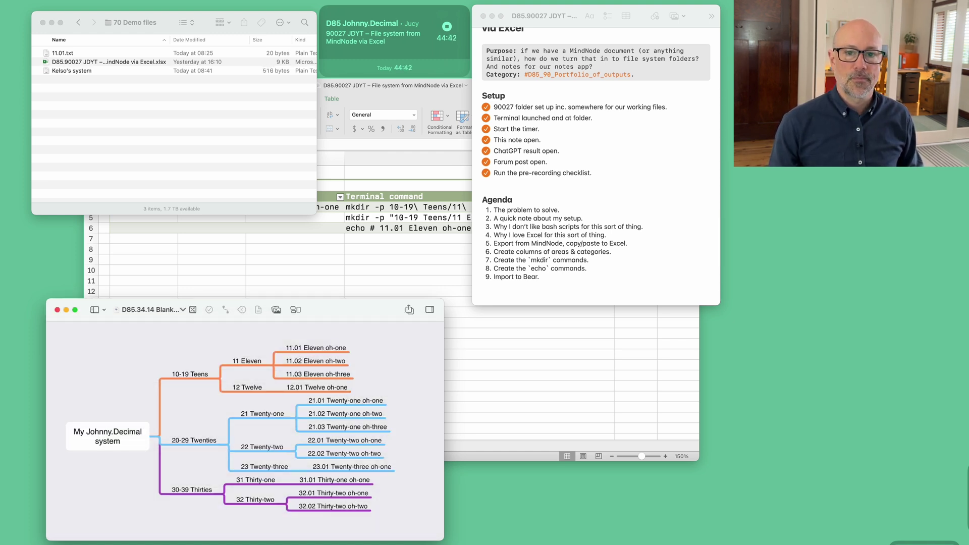
Close the mind map and open the exported text outline from the 70 Demo files folder
{"action": "key", "text": "super+w"}
{"action": "left_click", "coordinate": [89, 70]}
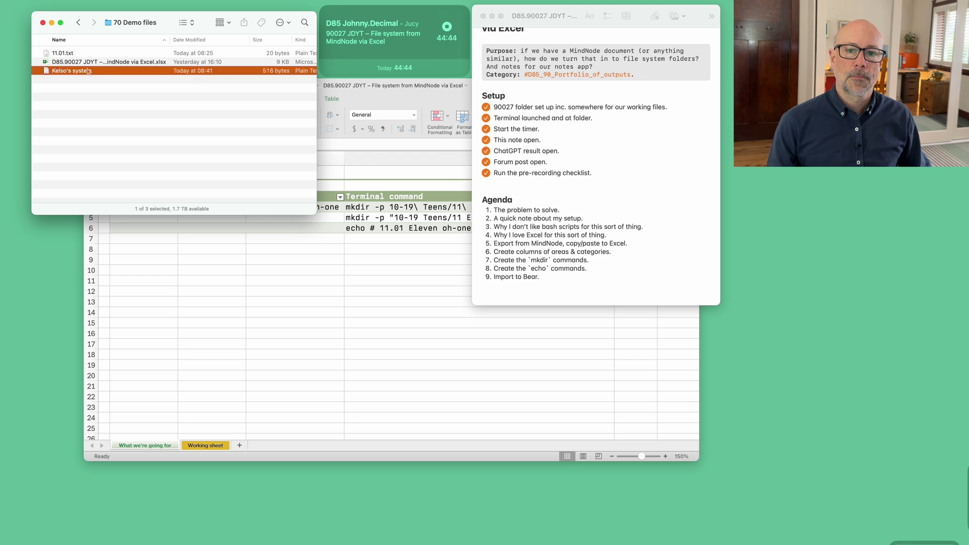
{"action": "double_click", "coordinate": [89, 71]}
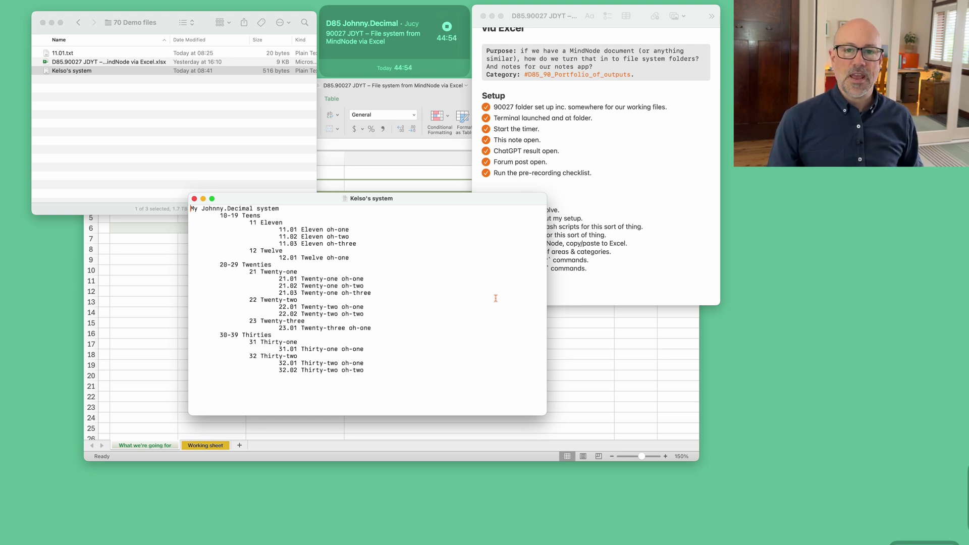
Copy the entire text outline and paste it into the Excel workbook's Working sheet, starting at cell B3
{"action": "key", "text": "super+a"}
{"action": "key", "text": "super+c"}
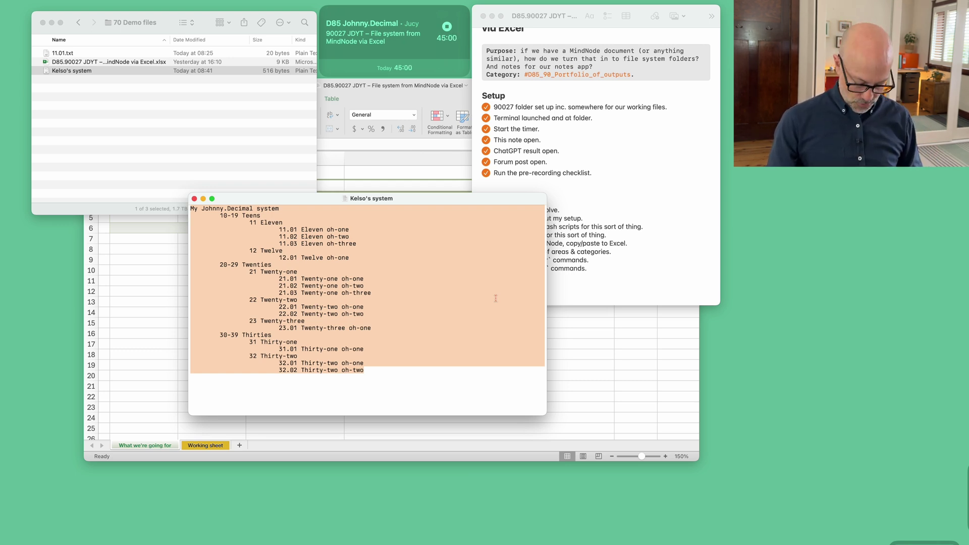
{"action": "left_click", "coordinate": [159, 324]}
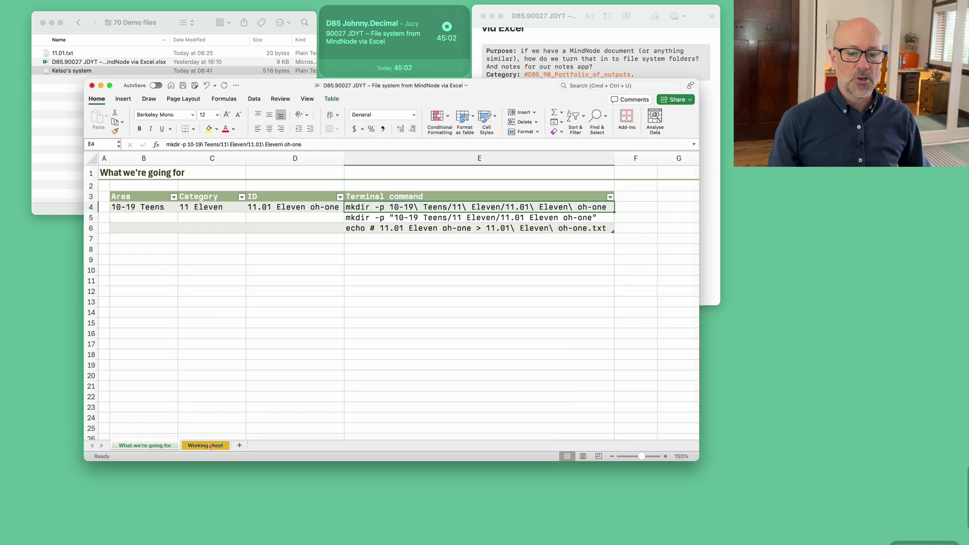
{"action": "left_click", "coordinate": [214, 446]}
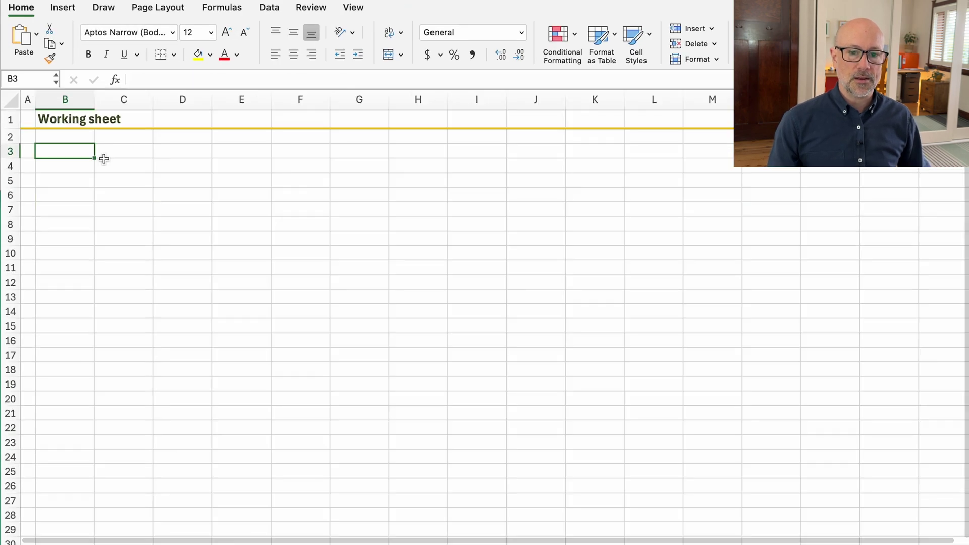
{"action": "key", "text": "super+v"}
Change the font of the entire Working sheet to Berkeley Mono
{"action": "left_click", "coordinate": [10, 100]}
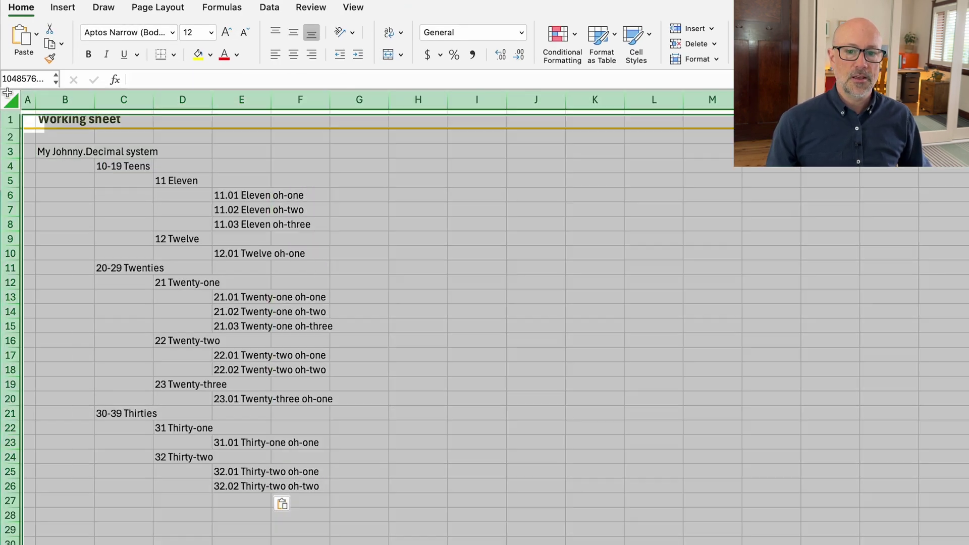
{"action": "left_click", "coordinate": [125, 33]}
{"action": "type", "text": "Berkeley Mono"}
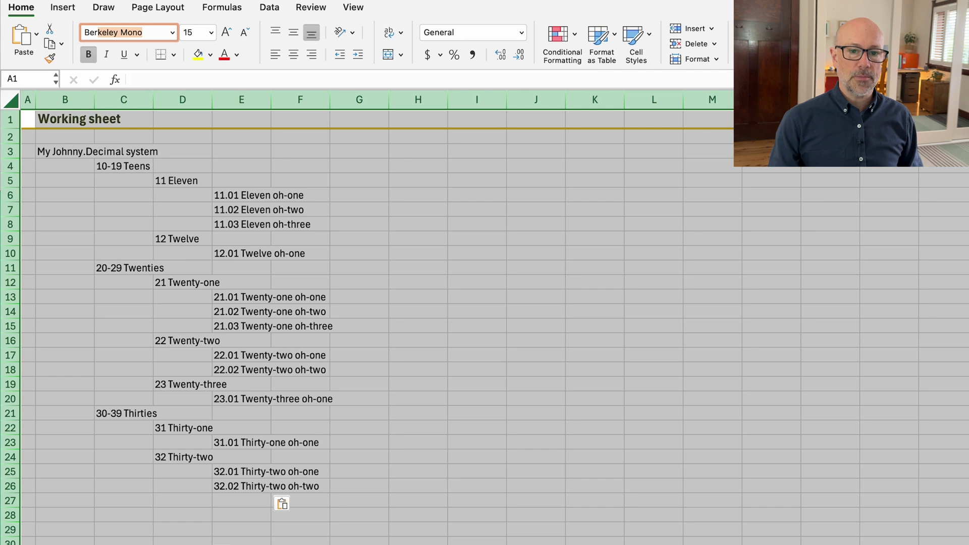
{"action": "key", "text": "Return"}
{"action": "left_click", "coordinate": [318, 341]}
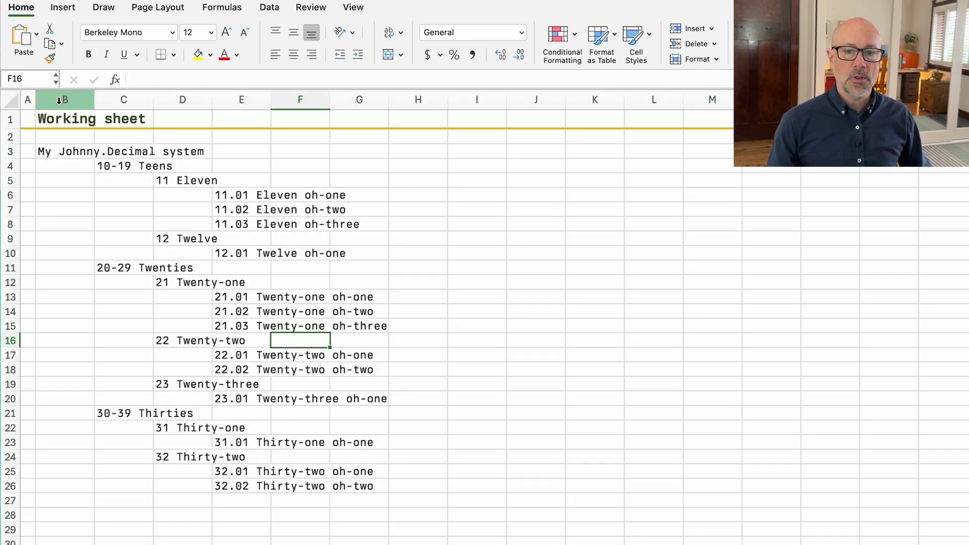
Auto-fit the widths of columns B to F to the pasted outline
{"action": "left_click_drag", "start_coordinate": [59, 101], "coordinate": [330, 100]}
{"action": "double_click", "coordinate": [330, 101]}
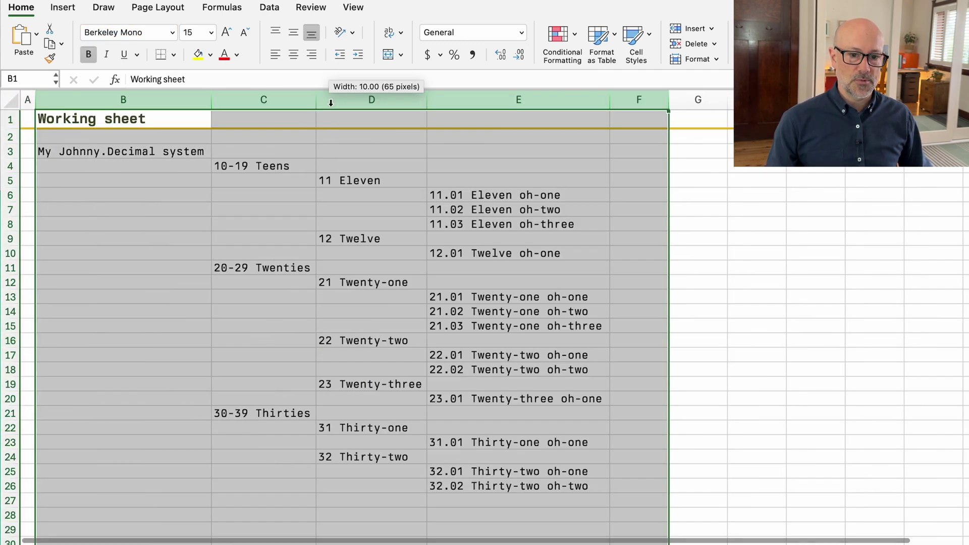
{"action": "left_click", "coordinate": [507, 226]}
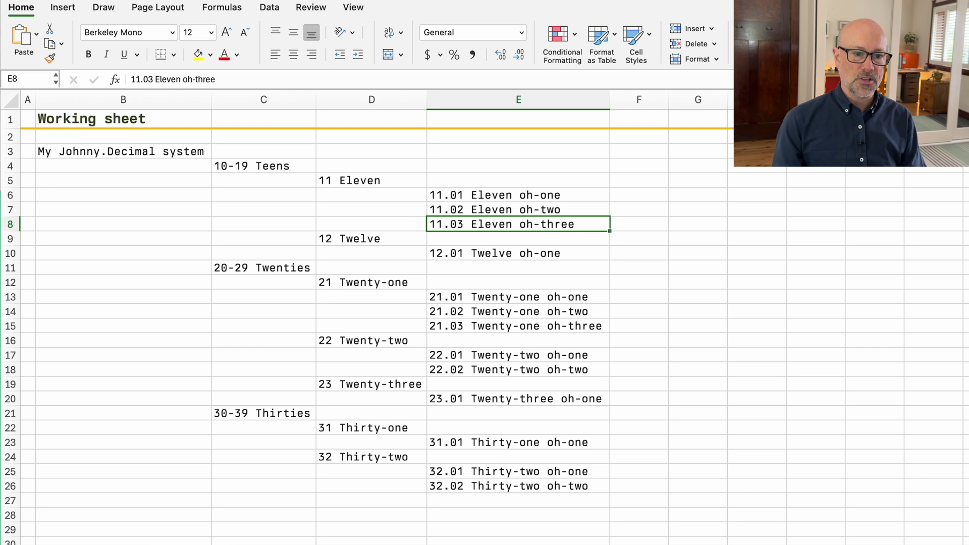
Review the Area, Category and ID cells in the first example row of the "What we're going for" sheet
{"action": "scroll", "coordinate": [485, 303], "scroll_direction": "up", "scroll_amount": 1}
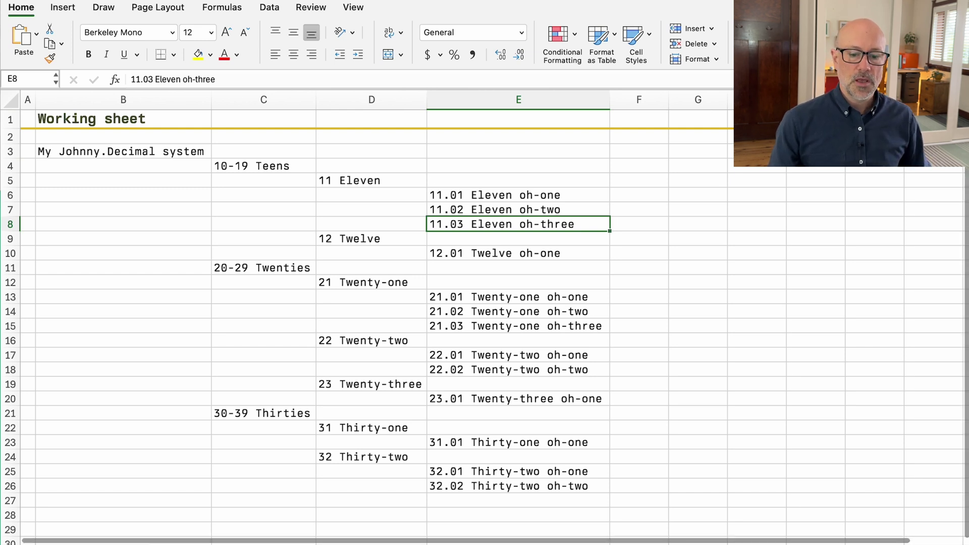
{"action": "key", "text": "ctrl+Page_Up"}
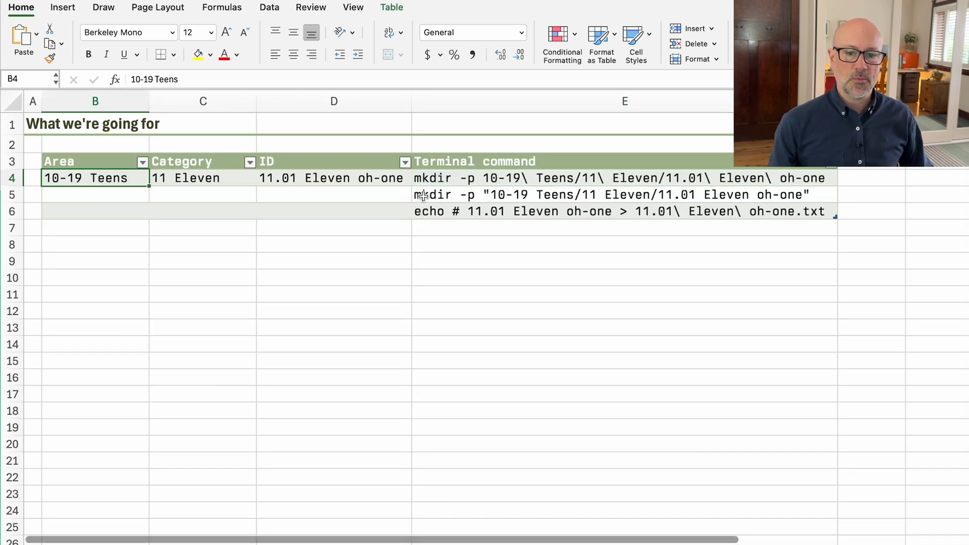
{"action": "key", "text": "Right"}
{"action": "key", "text": "Right"}
{"action": "key", "text": "Right"}
{"action": "key", "text": "Left"}
{"action": "key", "text": "Left"}
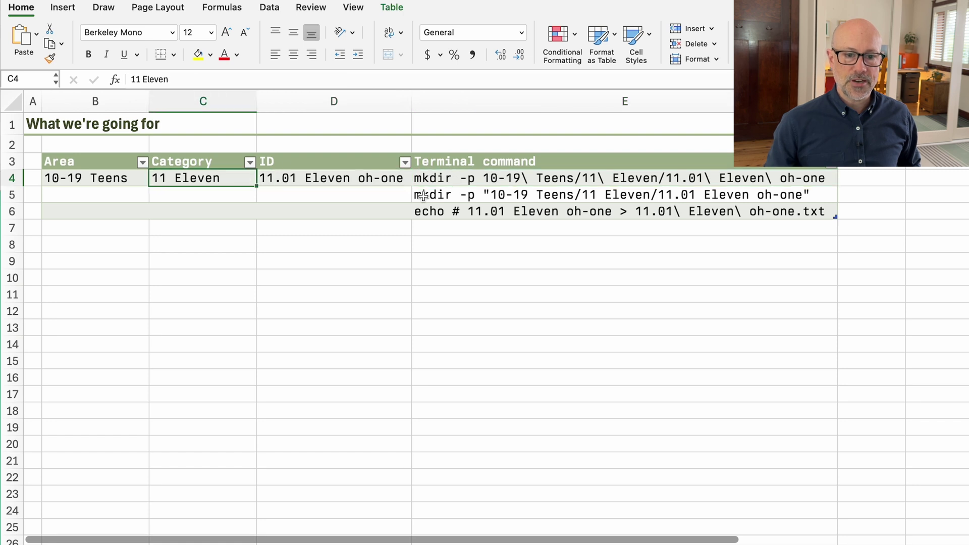
{"action": "key", "text": "Left"}
{"action": "key", "text": "Right"}
{"action": "key", "text": "Right"}
{"action": "key", "text": "Right"}
{"action": "key", "text": "Left"}
{"action": "key", "text": "Left"}
{"action": "key", "text": "Left"}
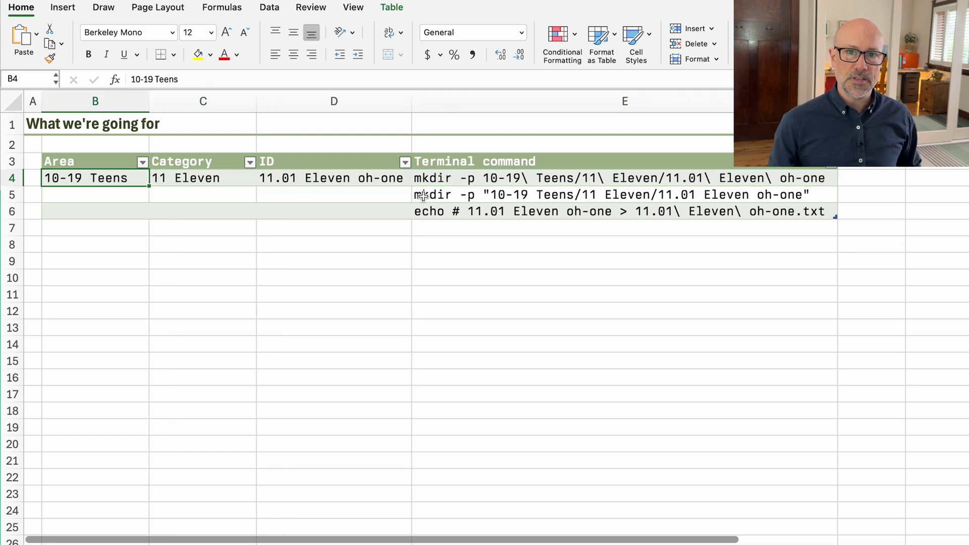
Return to the Working sheet and examine where the first area, its first category and that category's three IDs sit in the outline
{"action": "key", "text": "ctrl+Page_Down"}
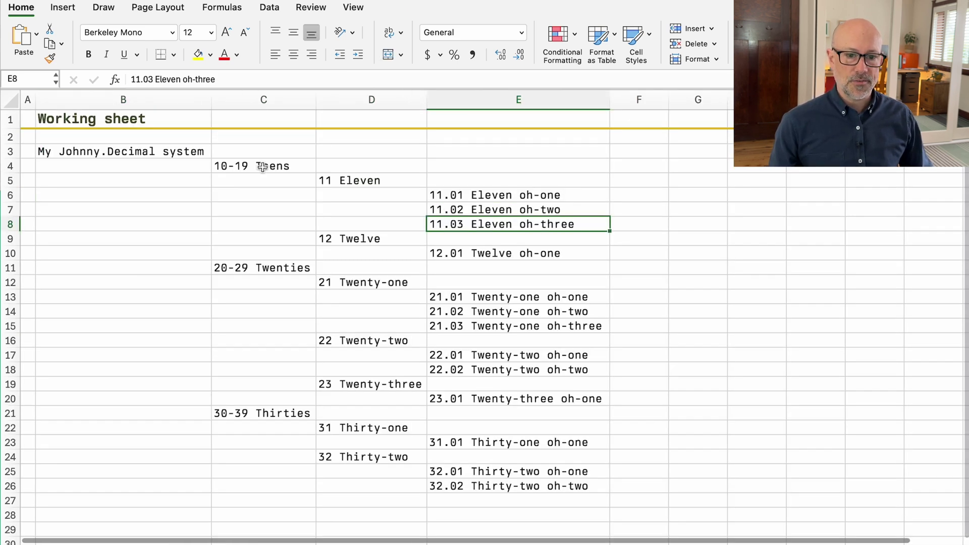
{"action": "left_click", "coordinate": [267, 166]}
{"action": "left_click", "coordinate": [386, 183]}
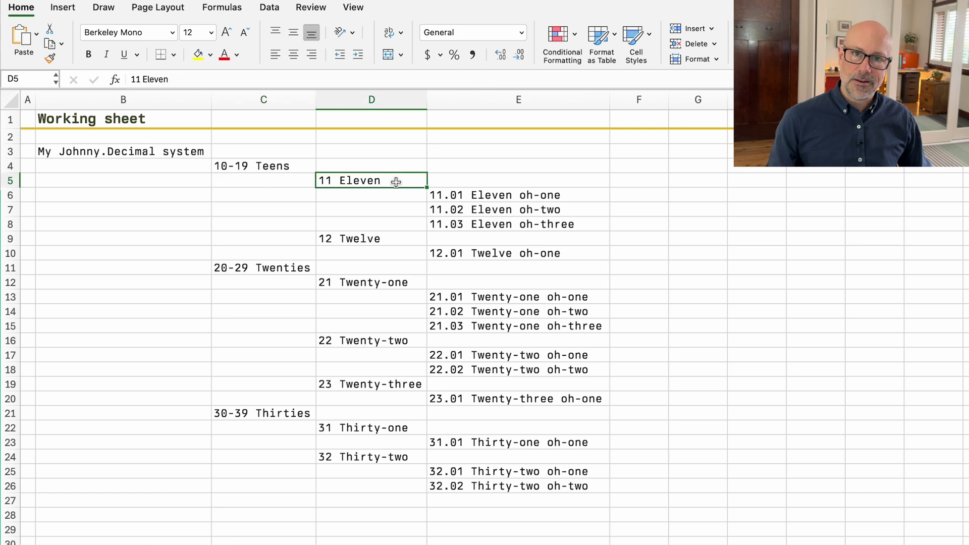
{"action": "left_click_drag", "start_coordinate": [446, 197], "coordinate": [465, 229]}
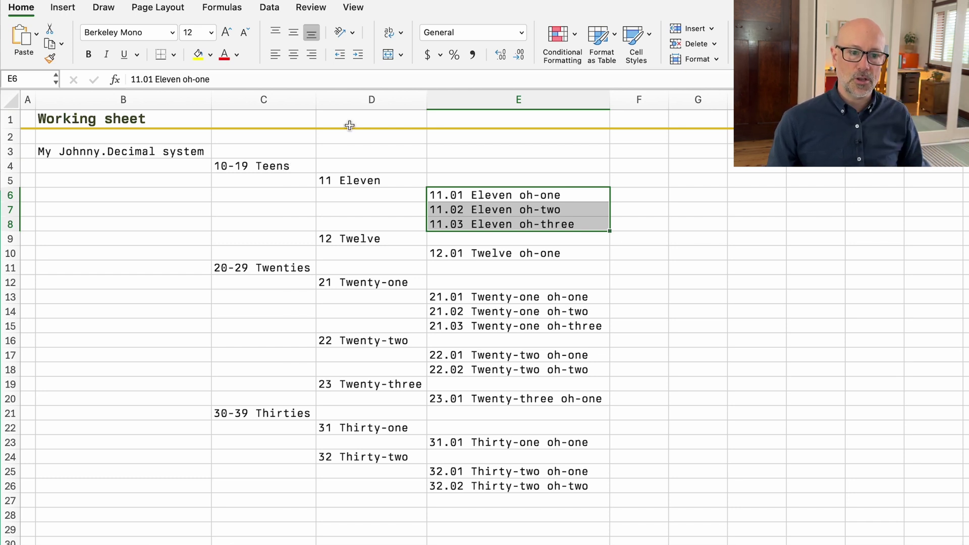
{"action": "left_click", "coordinate": [580, 197]}
{"action": "left_click", "coordinate": [580, 210]}
{"action": "left_click", "coordinate": [585, 230]}
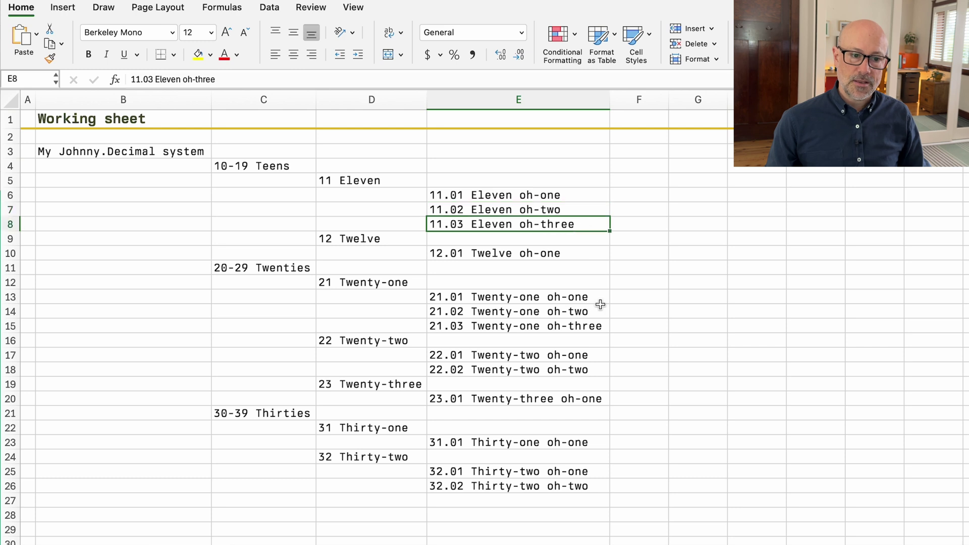
Insert a blank column between the areas and categories, and enter =IF(C4<>"", C4, D3) in D4
{"action": "right_click", "coordinate": [370, 100]}
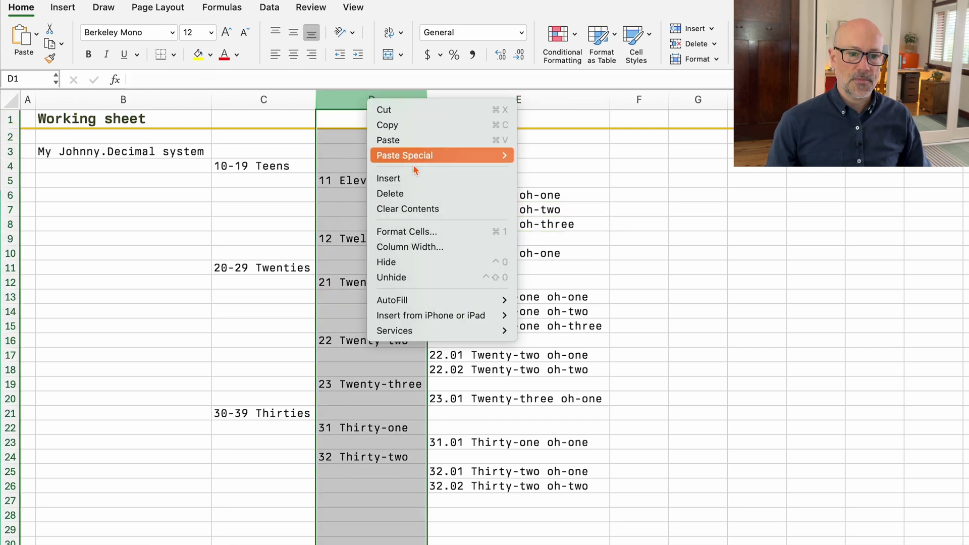
{"action": "left_click", "coordinate": [391, 178]}
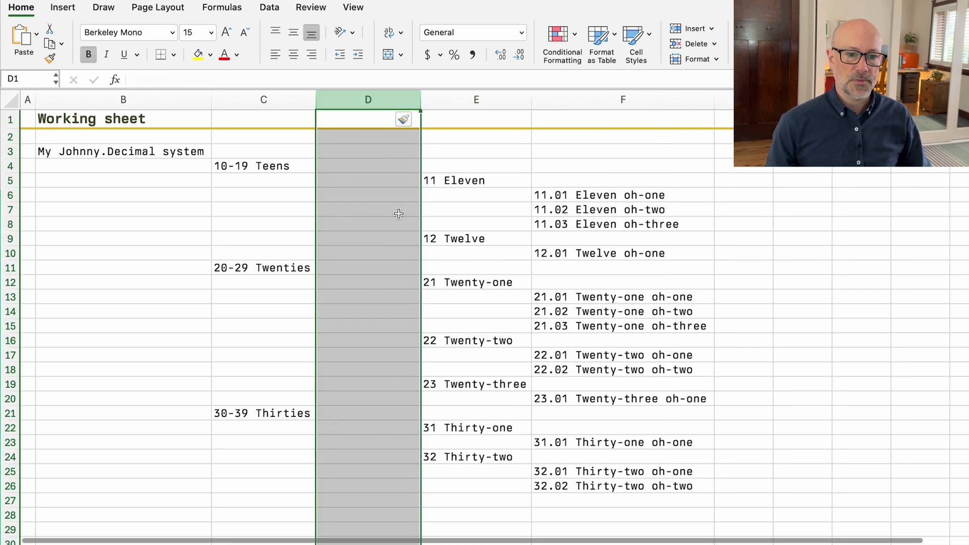
{"action": "left_click", "coordinate": [359, 167]}
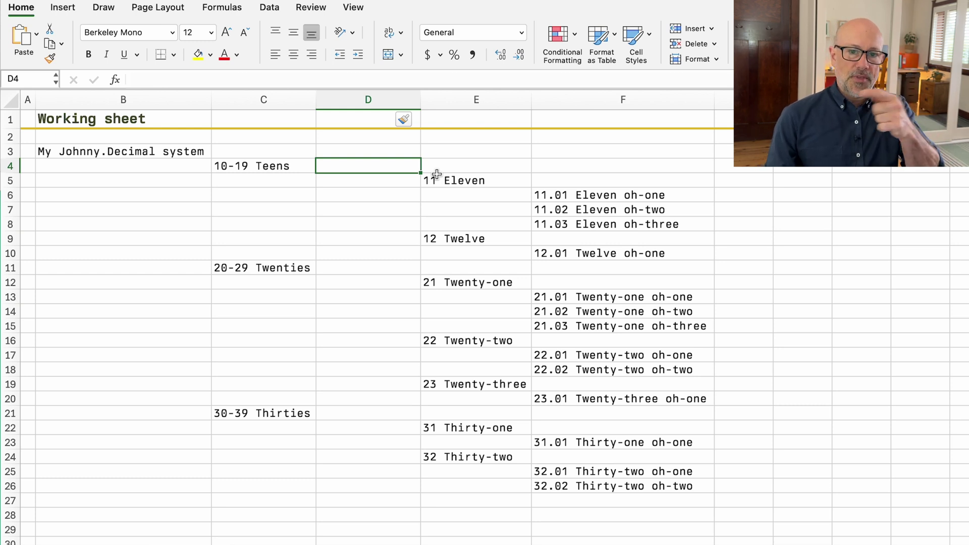
{"action": "type", "text": "="}
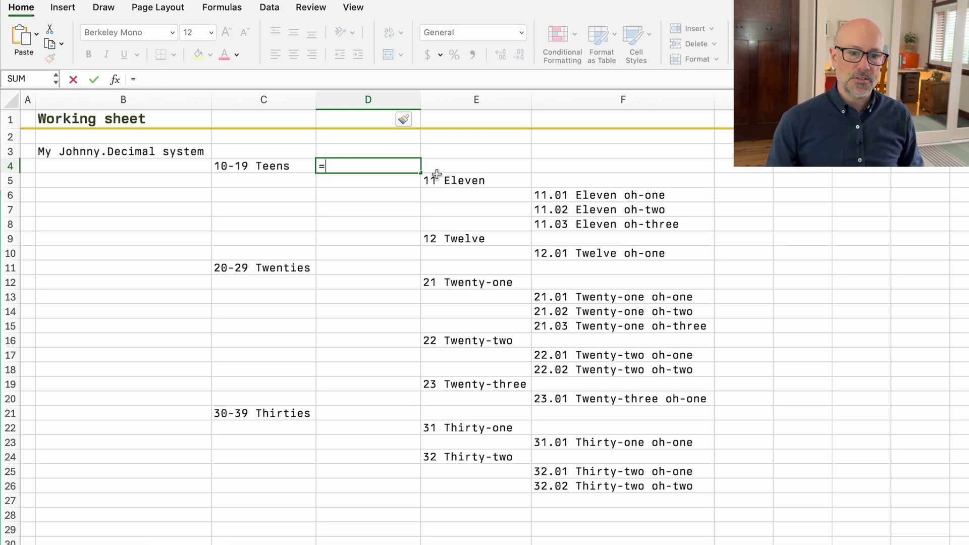
{"action": "type", "text": "if("}
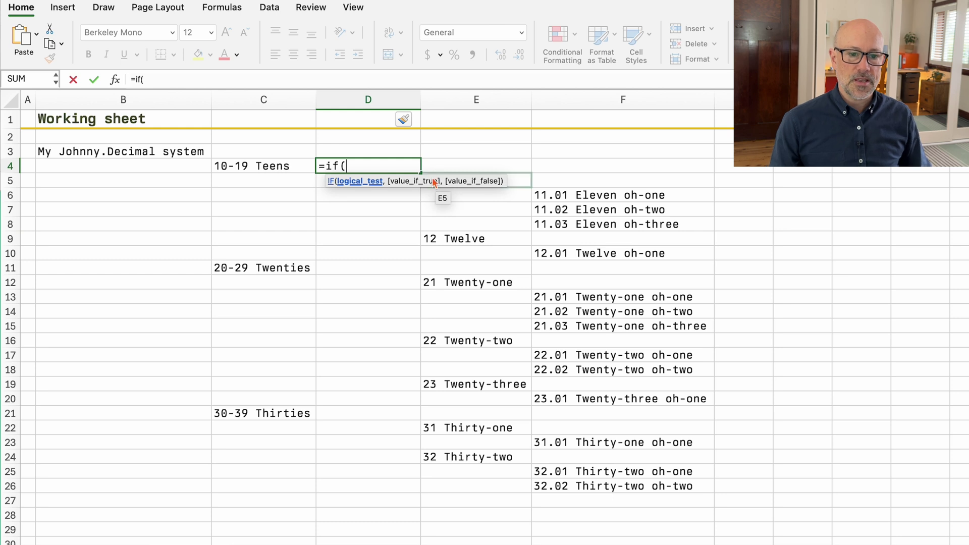
{"action": "left_click", "coordinate": [287, 167]}
{"action": "type", "text": "<>\"\""}
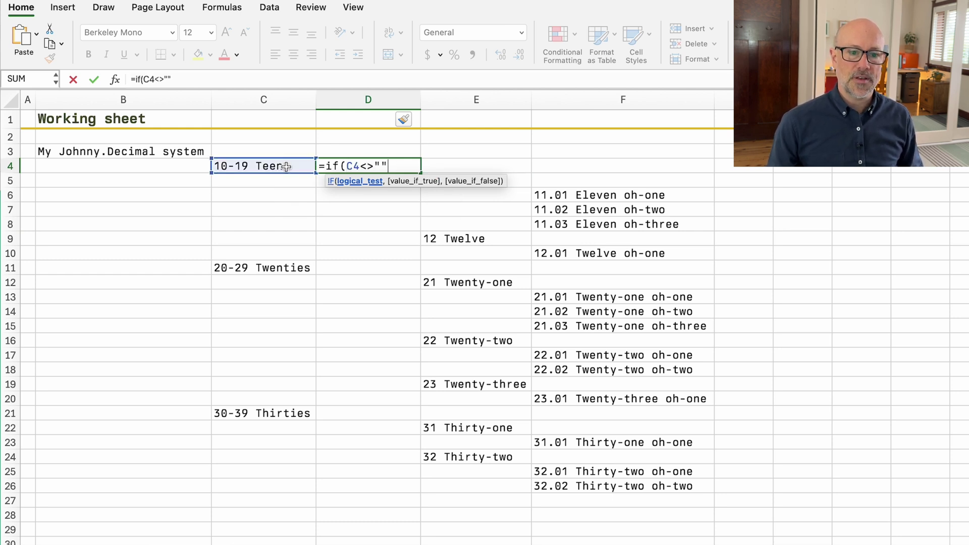
{"action": "type", "text": ","}
{"action": "left_click", "coordinate": [287, 167]}
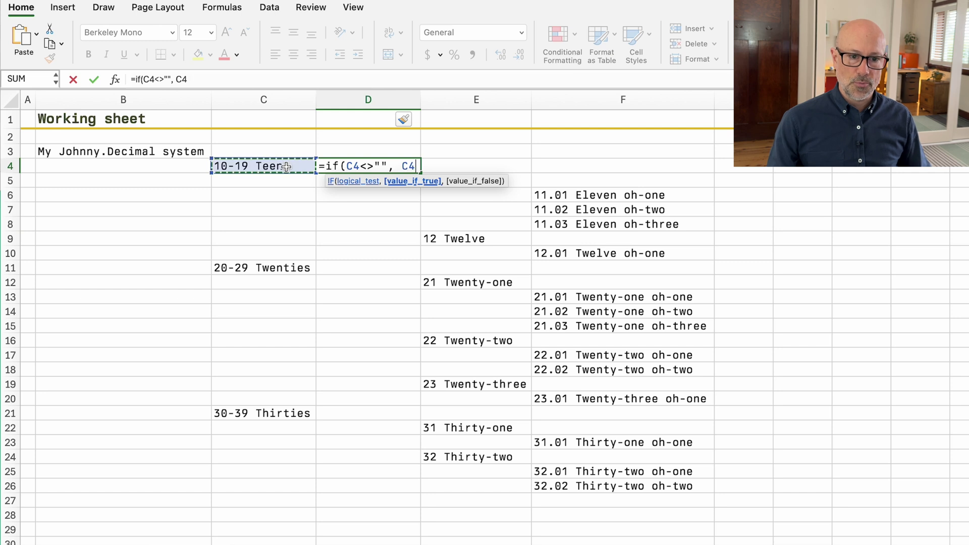
{"action": "type", "text": ","}
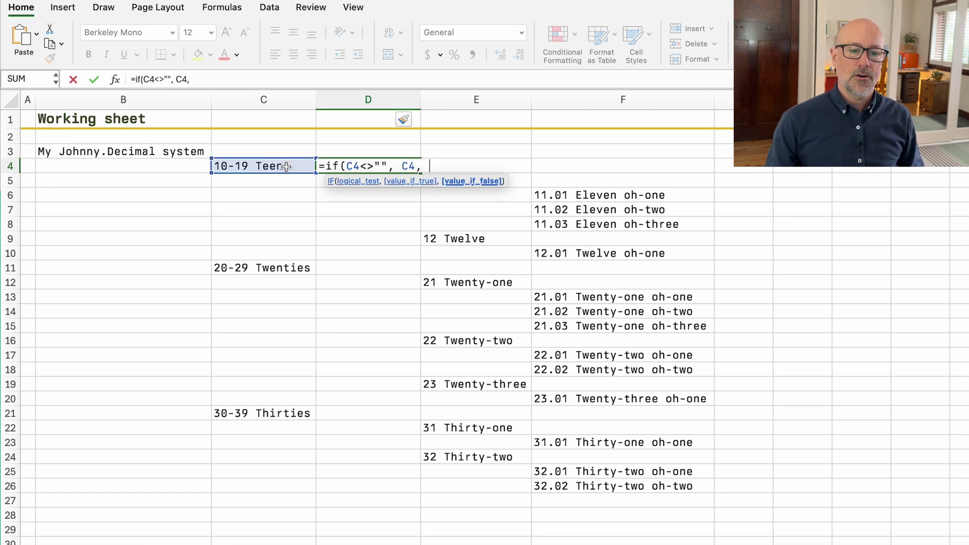
{"action": "left_click", "coordinate": [353, 149]}
{"action": "type", "text": ")"}
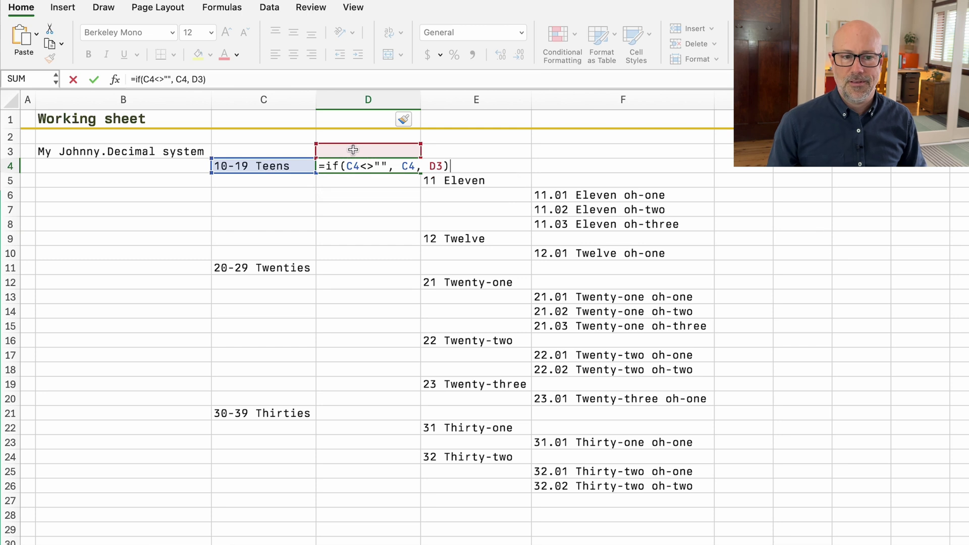
{"action": "key", "text": "Return"}
Fill the D4 formula down through D26 to repeat the area name on every outline row
{"action": "left_click", "coordinate": [410, 166]}
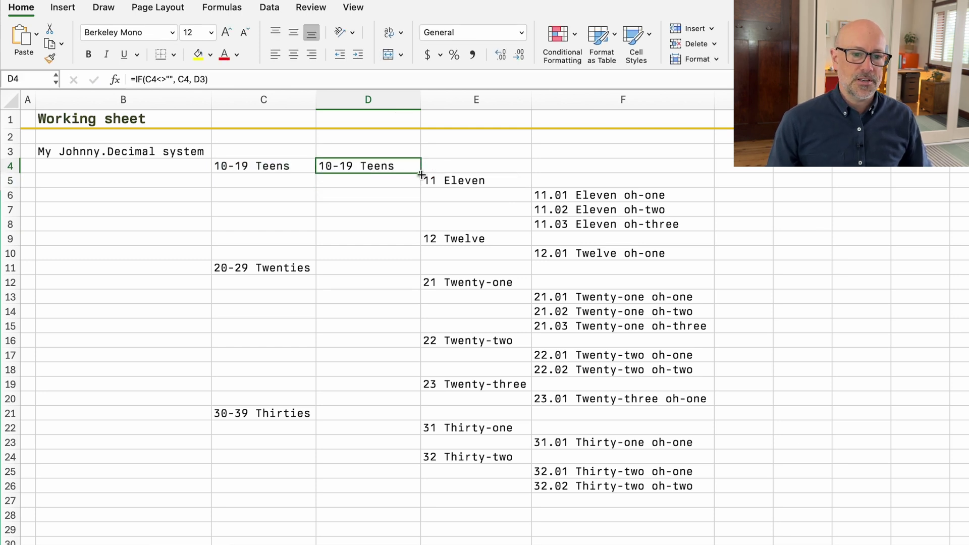
{"action": "left_click_drag", "start_coordinate": [421, 174], "coordinate": [441, 488]}
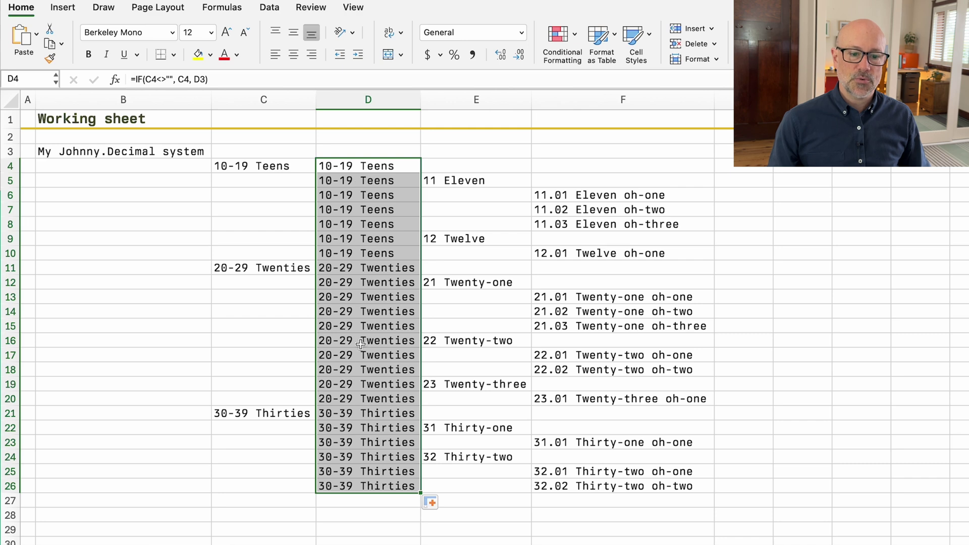
{"action": "left_click_drag", "start_coordinate": [477, 182], "coordinate": [483, 398]}
Insert a blank column between the categories and IDs, and copy the D4 formula into F5 through F26
{"action": "right_click", "coordinate": [584, 106]}
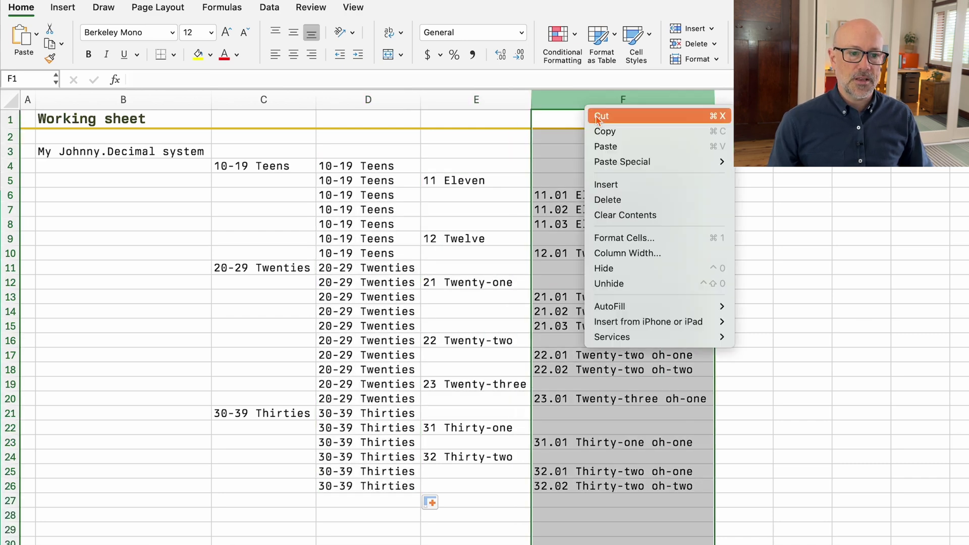
{"action": "left_click", "coordinate": [609, 183]}
{"action": "left_click", "coordinate": [390, 167]}
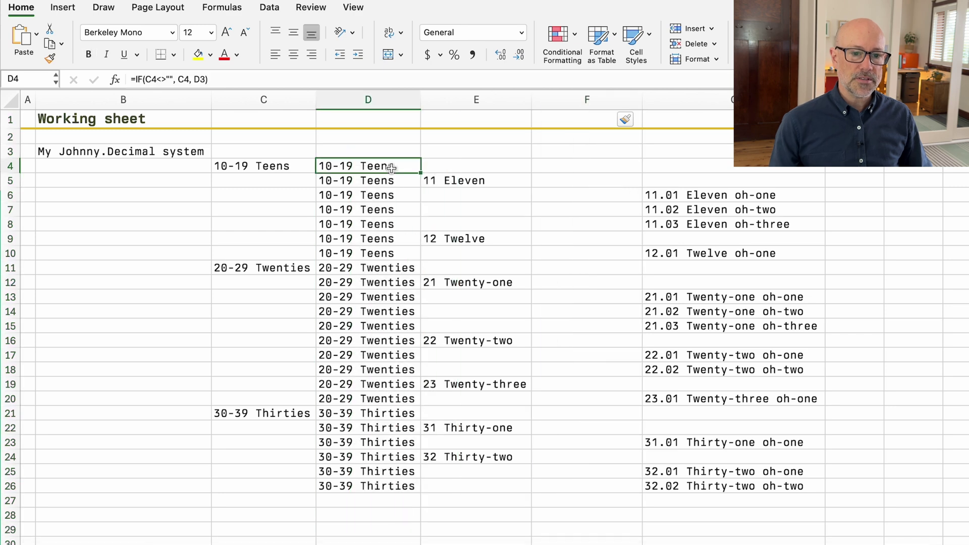
{"action": "key", "text": "super+c"}
{"action": "left_click", "coordinate": [576, 180]}
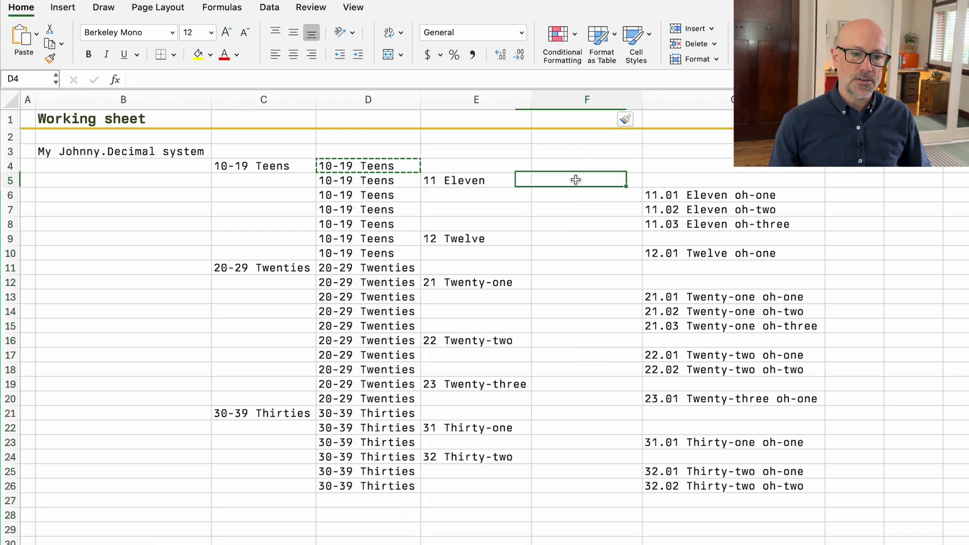
{"action": "key", "text": "super+v"}
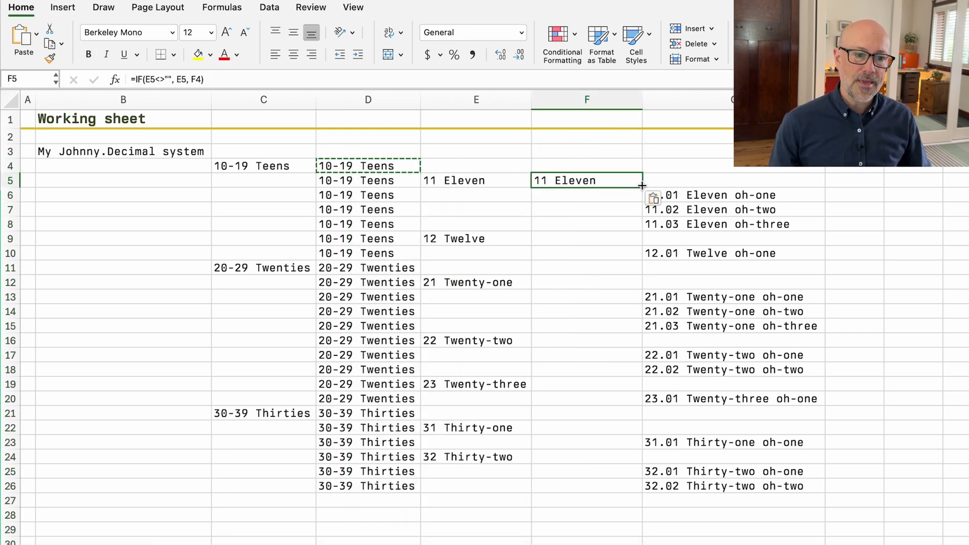
{"action": "left_click_drag", "start_coordinate": [642, 187], "coordinate": [619, 489]}
Check the filled category in F11 and examine the ID rows for a complete area, category and ID combination
{"action": "left_click", "coordinate": [610, 272]}
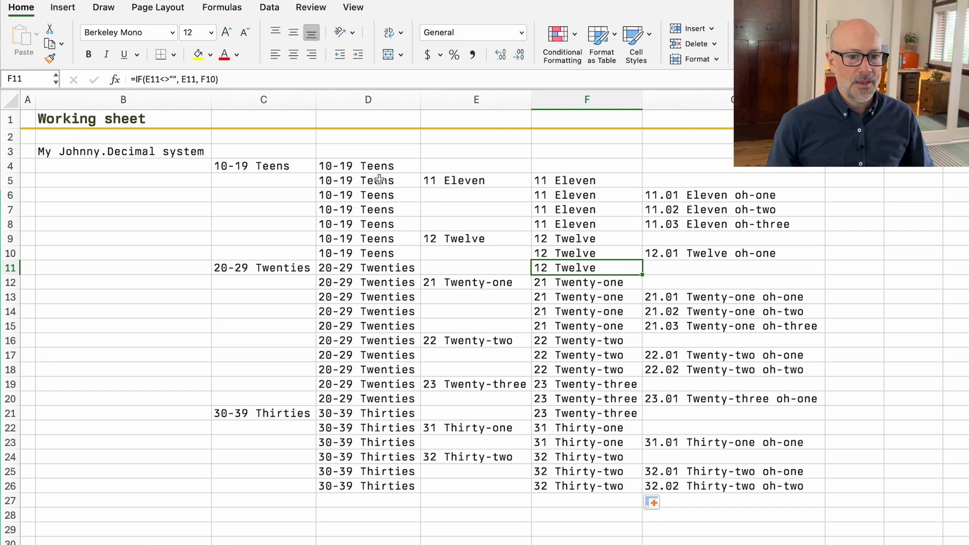
{"action": "left_click_drag", "start_coordinate": [734, 196], "coordinate": [374, 223]}
{"action": "left_click_drag", "start_coordinate": [661, 252], "coordinate": [385, 252]}
{"action": "left_click_drag", "start_coordinate": [699, 303], "coordinate": [397, 327]}
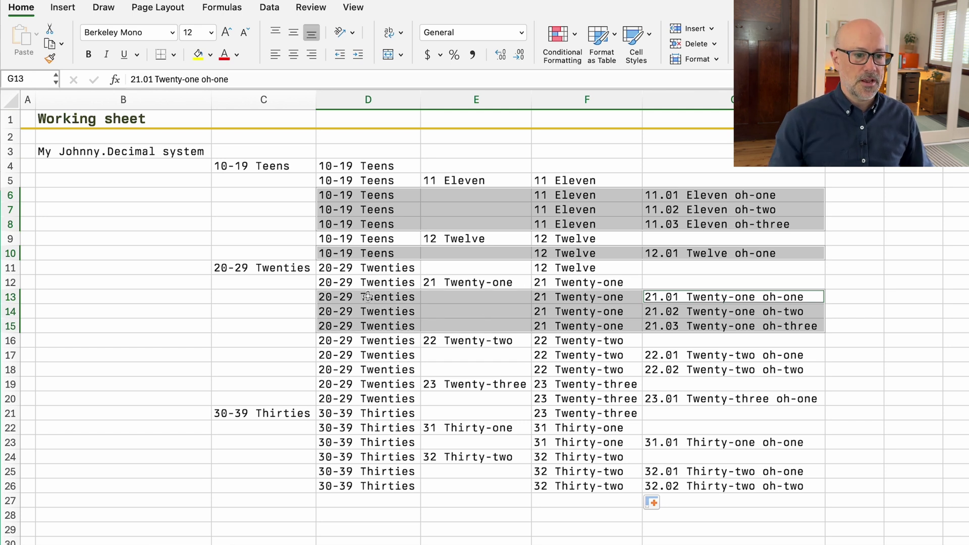
{"action": "left_click", "coordinate": [860, 193]}
{"action": "left_click_drag", "start_coordinate": [762, 195], "coordinate": [757, 224]}
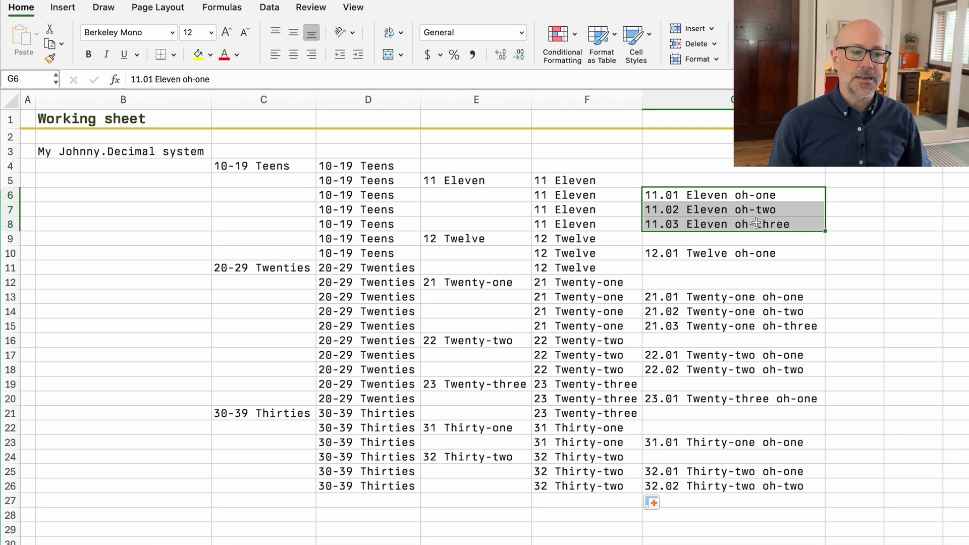
Review the first example mkdir command on the "What we're going for" sheet, and select H6 beside the first ID on the Working sheet
{"action": "left_click", "coordinate": [183, 534]}
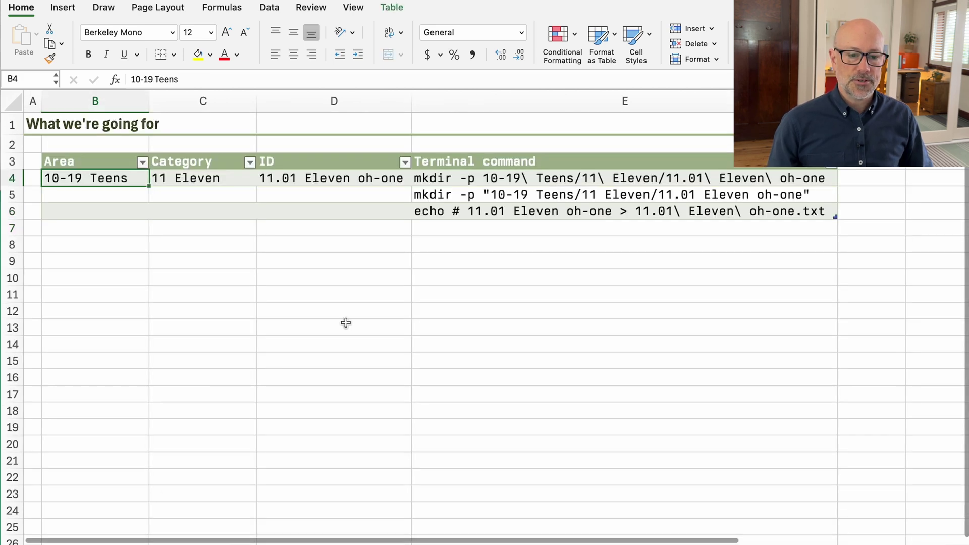
{"action": "left_click", "coordinate": [504, 178]}
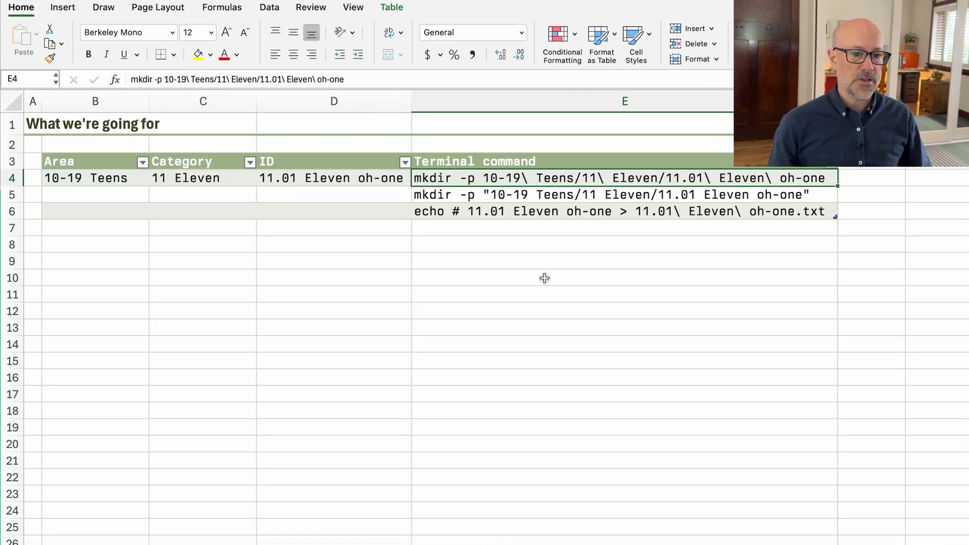
{"action": "left_click", "coordinate": [184, 540]}
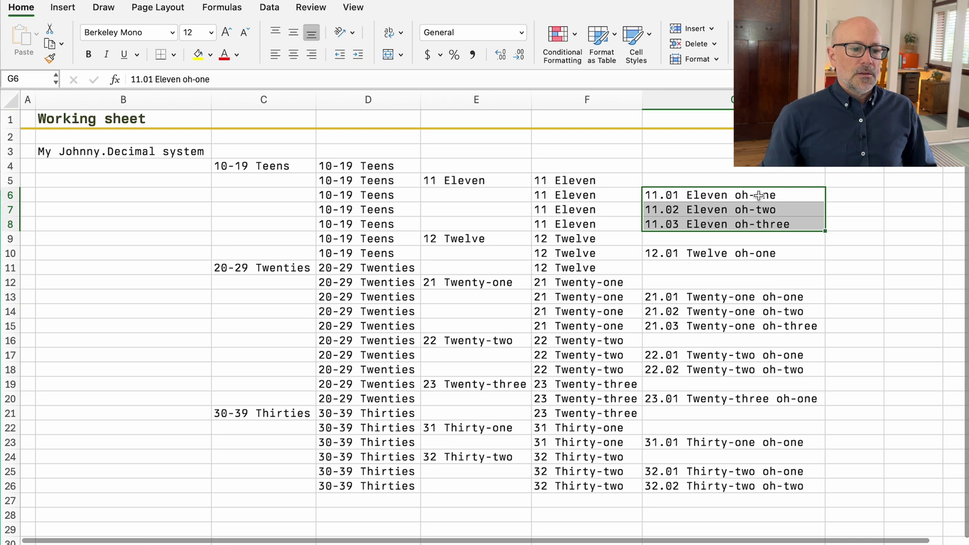
{"action": "left_click", "coordinate": [868, 195]}
{"action": "scroll", "coordinate": [839, 227], "scroll_direction": "right", "scroll_amount": 5}
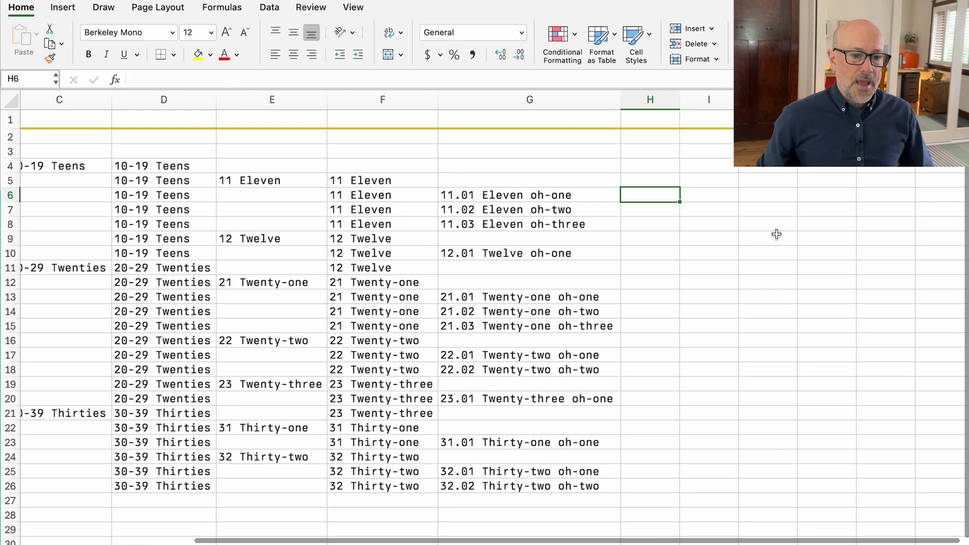
Enter a CONCAT formula in H6 joining the area in D6, the category in F6 and the ID in G6
{"action": "type", "text": "="}
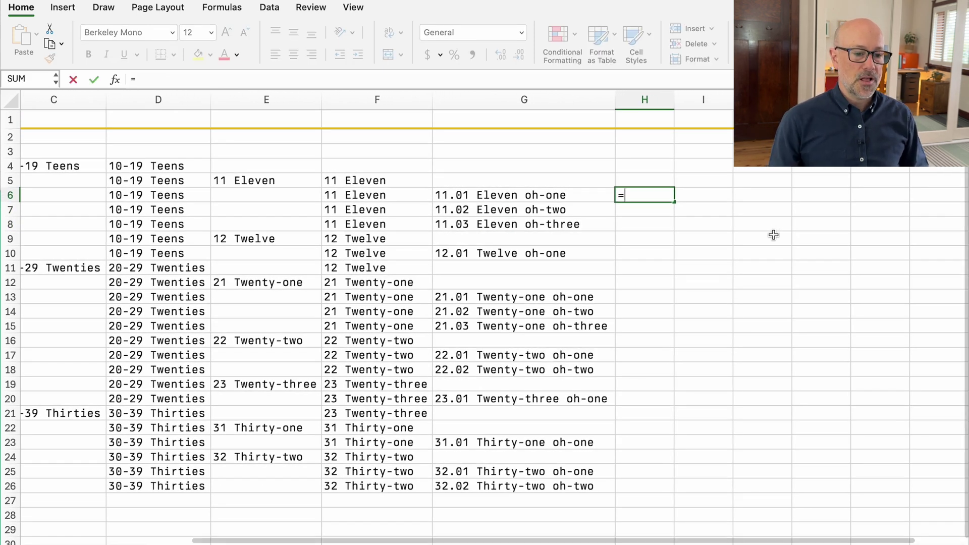
{"action": "type", "text": "concat("}
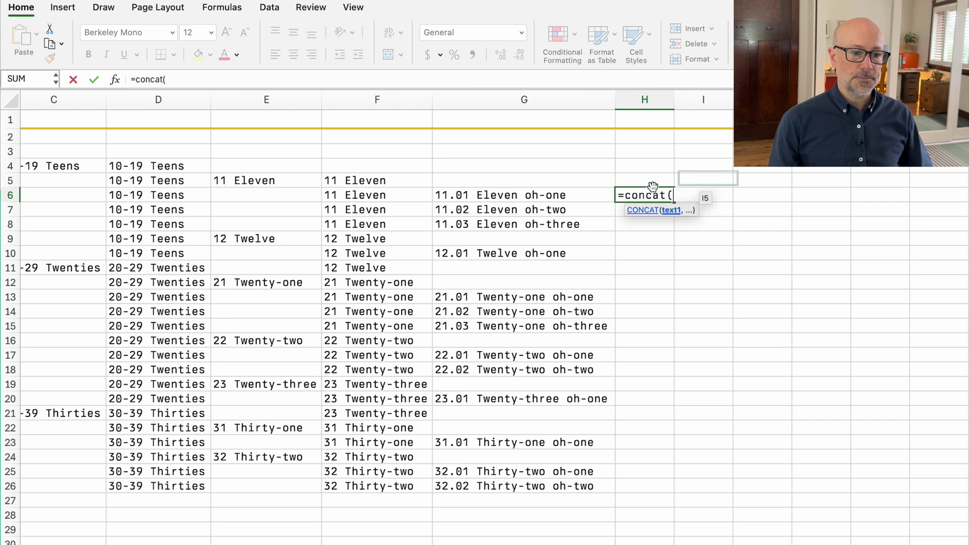
{"action": "left_click", "coordinate": [181, 197]}
{"action": "type", "text": ","}
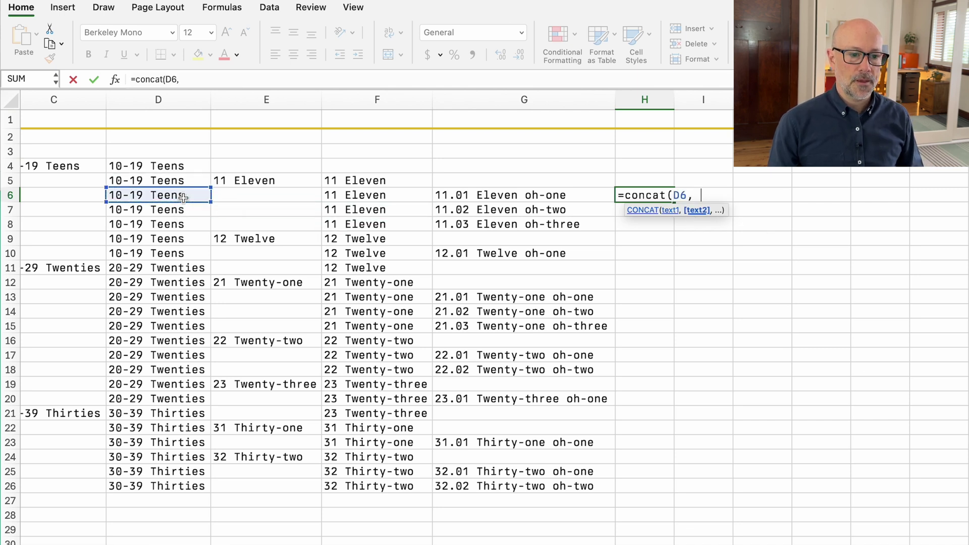
{"action": "left_click", "coordinate": [531, 196]}
{"action": "type", "text": ","}
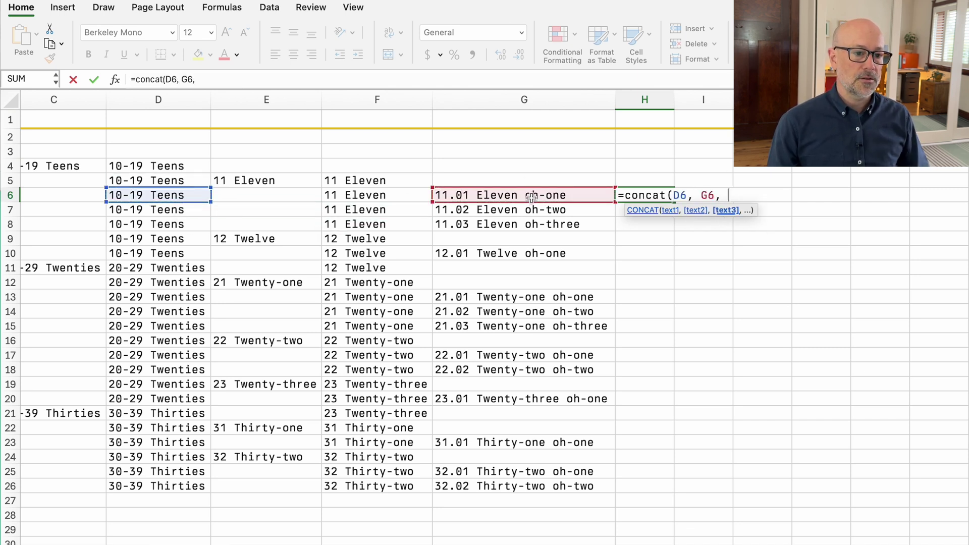
{"action": "key", "text": "BackSpace"}
{"action": "key", "text": "BackSpace"}
{"action": "key", "text": "BackSpace"}
{"action": "key", "text": "BackSpace"}
{"action": "key", "text": "BackSpace"}
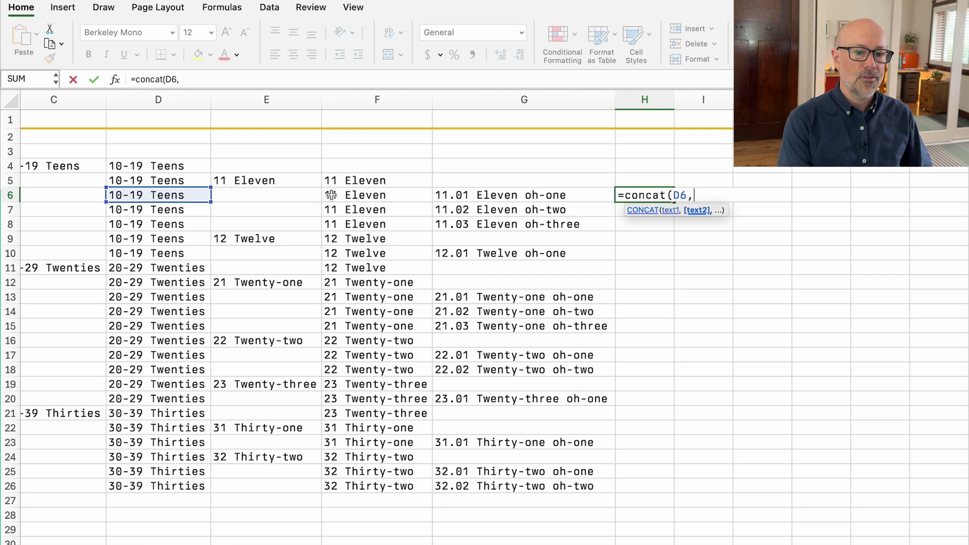
{"action": "left_click", "coordinate": [354, 194]}
{"action": "type", "text": ","}
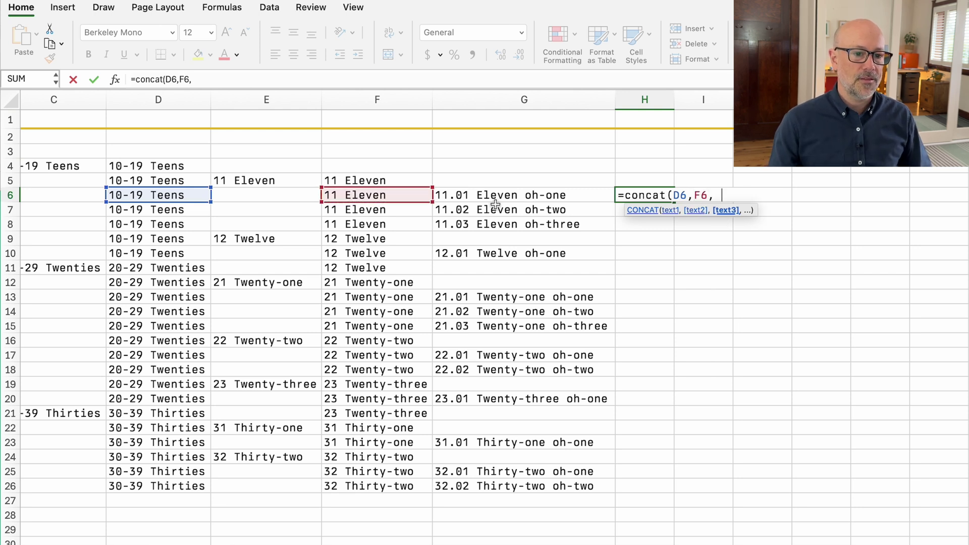
{"action": "left_click", "coordinate": [509, 196]}
{"action": "key", "text": "Return"}
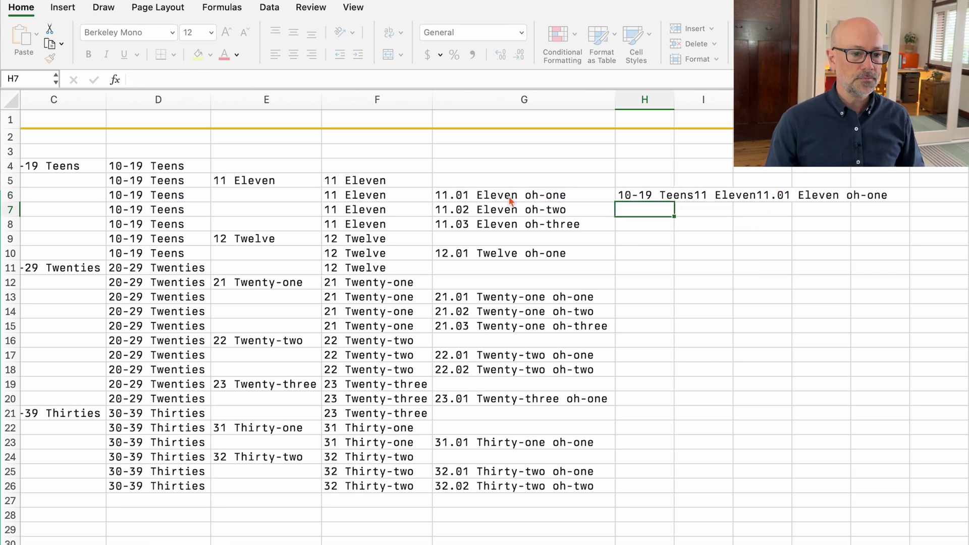
Fill the H6 CONCAT formula down through H18 and check its output on row 9, which has no ID
{"action": "left_click", "coordinate": [648, 195]}
{"action": "left_click_drag", "start_coordinate": [676, 204], "coordinate": [665, 378]}
{"action": "left_click", "coordinate": [713, 241]}
{"action": "left_click", "coordinate": [637, 237]}
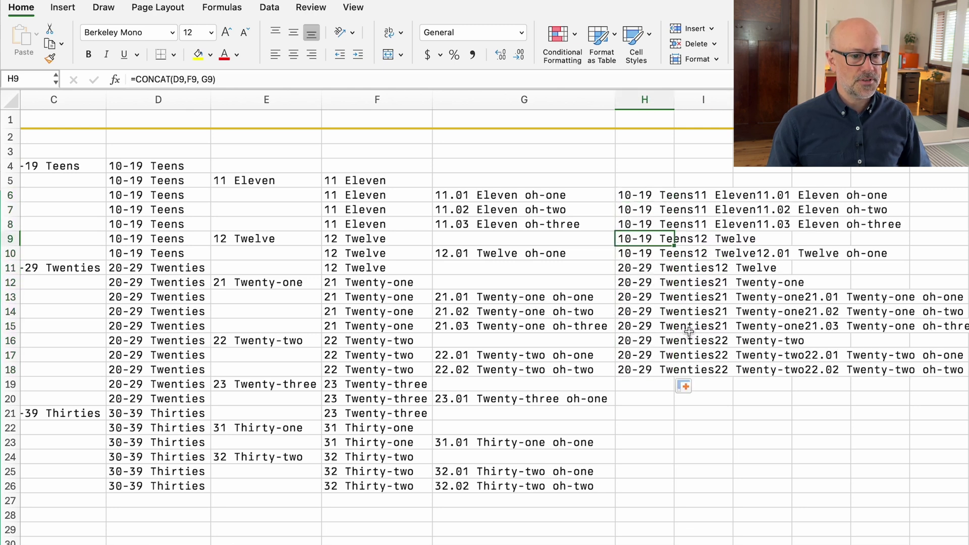
{"action": "left_click", "coordinate": [460, 238]}
Replace the H6 formula with =if(G6="", "", concat(D6, F6, G6)) so rows without an ID stay blank
{"action": "left_click", "coordinate": [626, 193]}
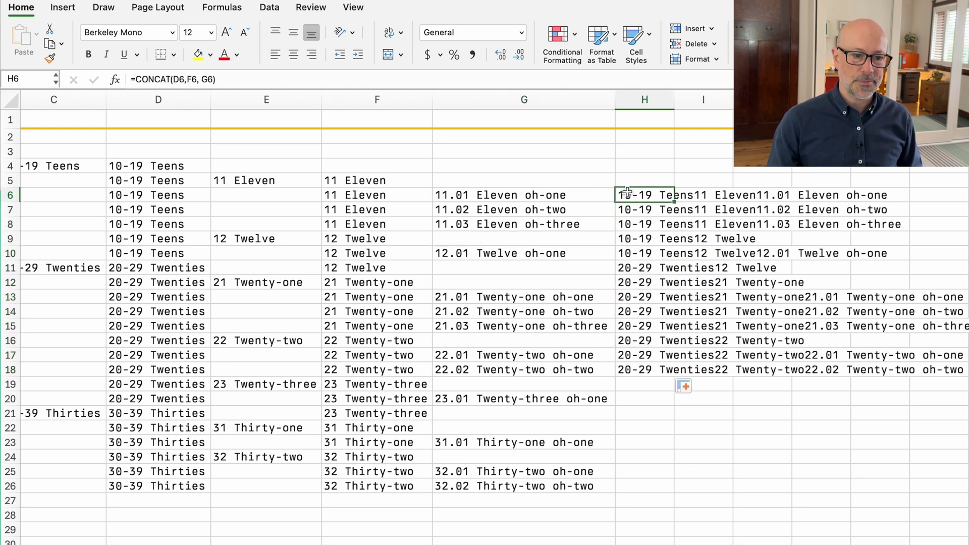
{"action": "type", "text": "=if("}
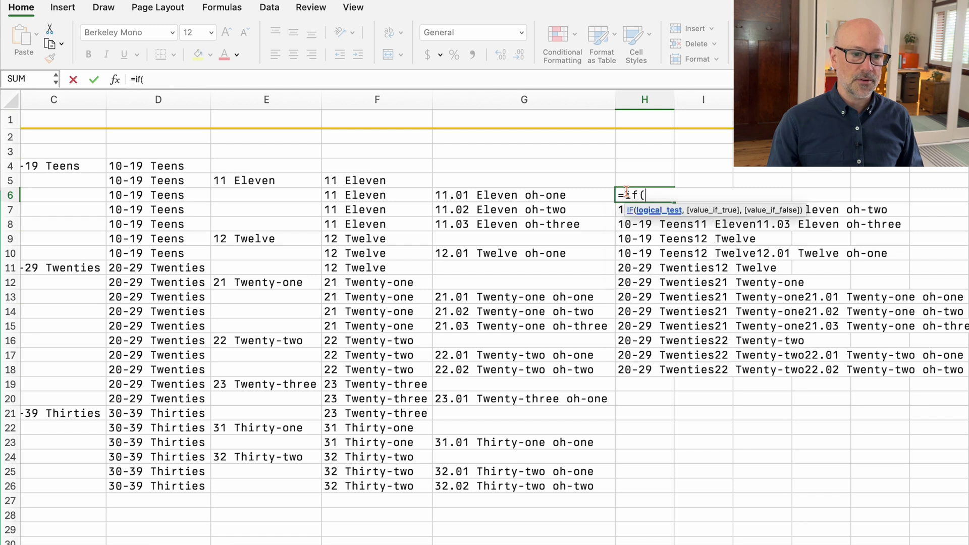
{"action": "left_click", "coordinate": [591, 198]}
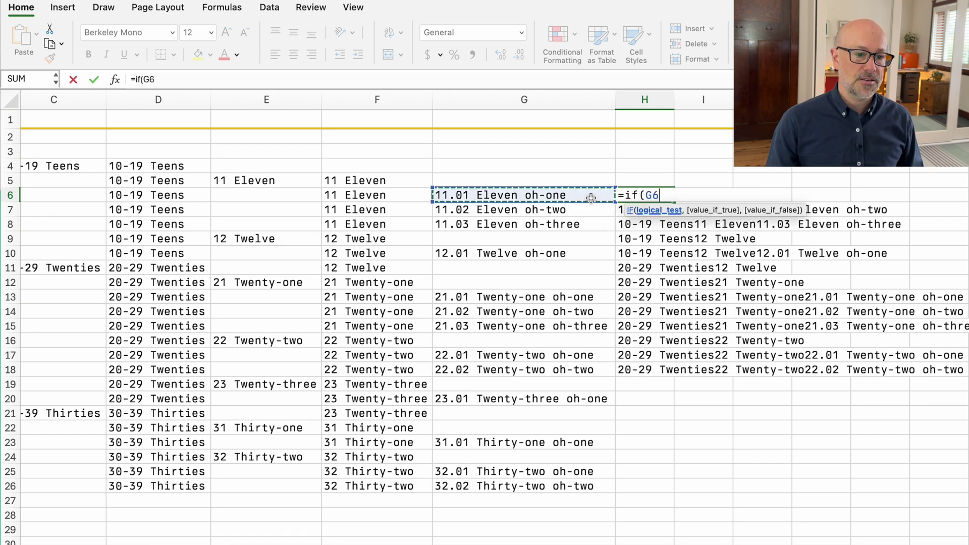
{"action": "type", "text": "=\"\", "}
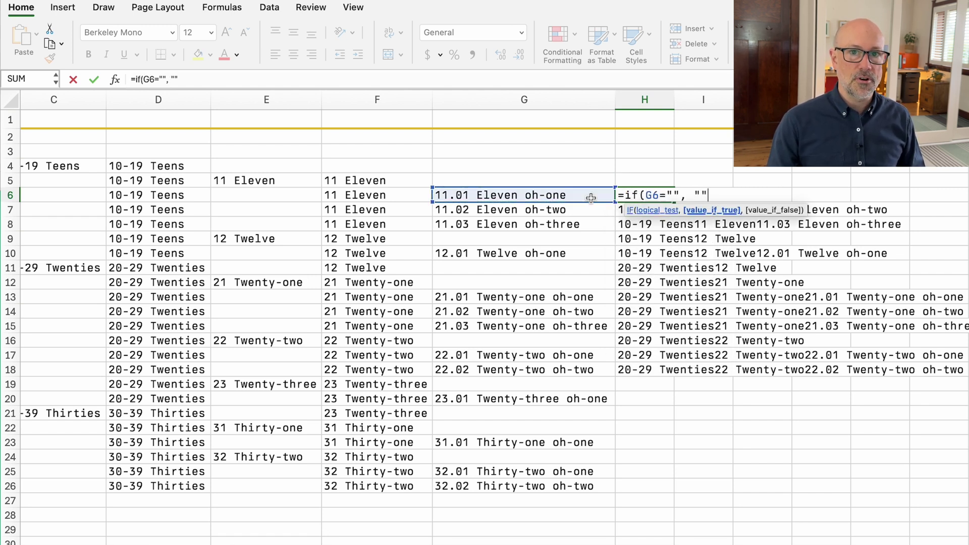
{"action": "type", "text": "\"\", conc"}
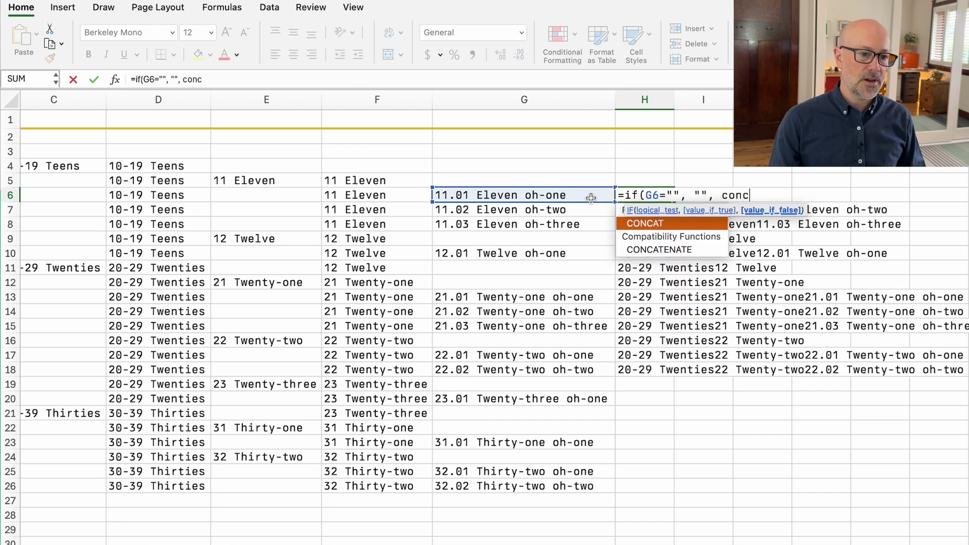
{"action": "type", "text": "at("}
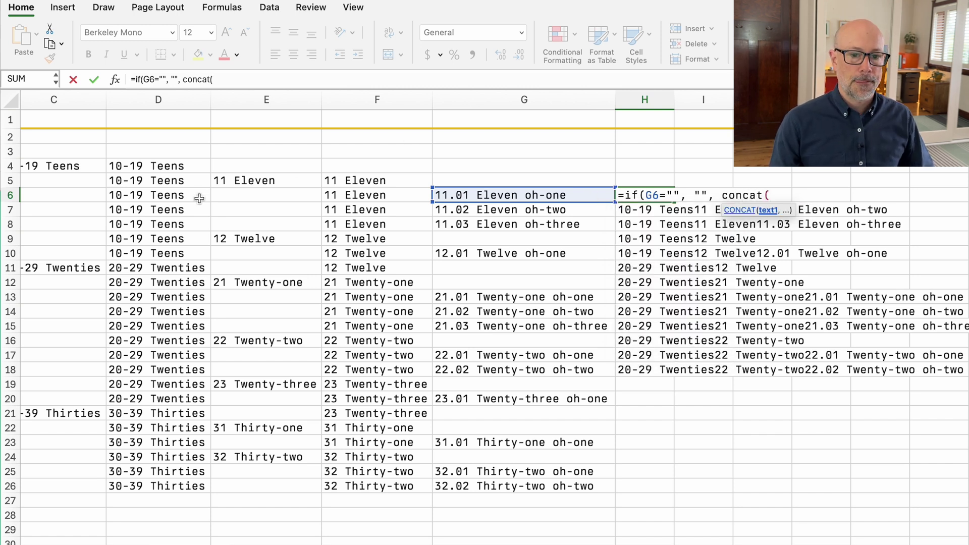
{"action": "left_click", "coordinate": [169, 204]}
{"action": "left_click", "coordinate": [169, 196]}
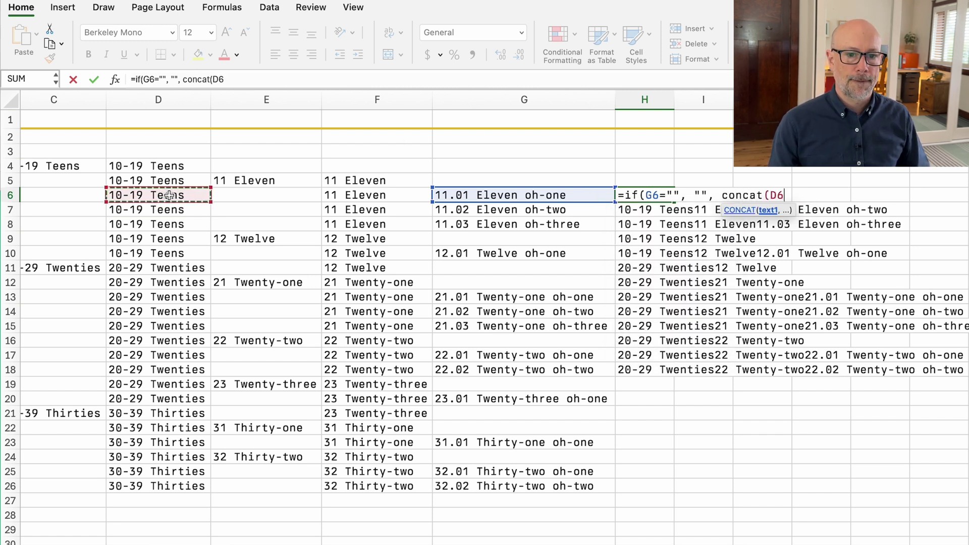
{"action": "type", "text": ","}
{"action": "left_click", "coordinate": [346, 194]}
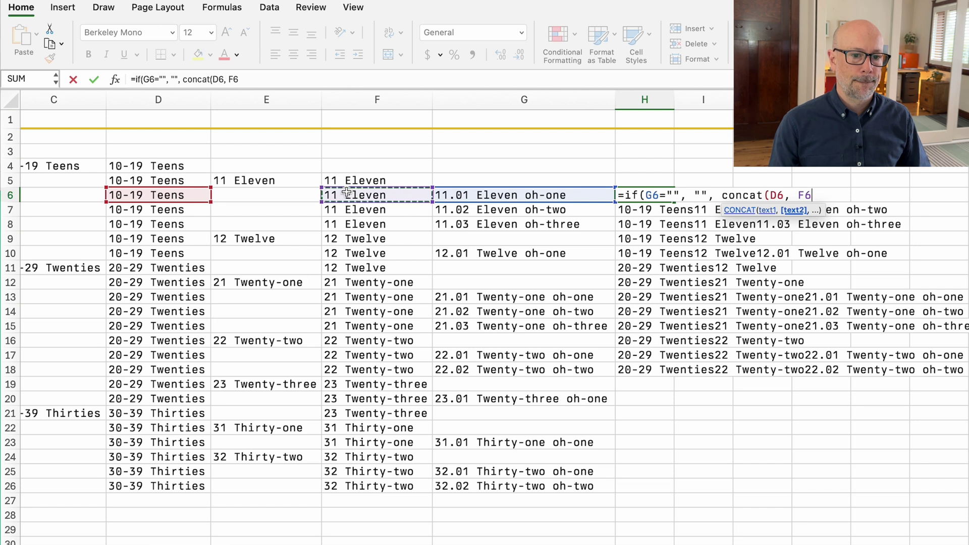
{"action": "type", "text": ","}
{"action": "left_click", "coordinate": [520, 195]}
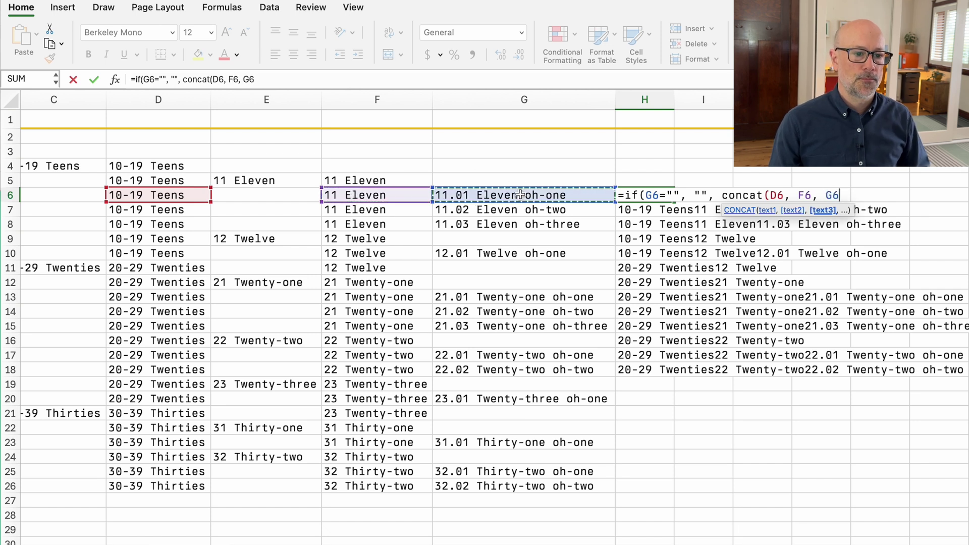
{"action": "type", "text": "))"}
{"action": "key", "text": "Return"}
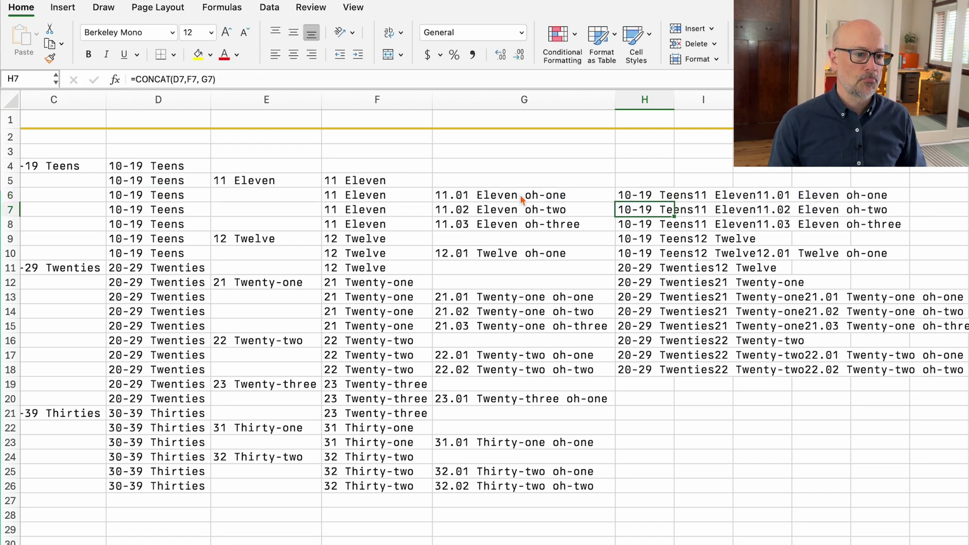
Fill the H6 IF formula down through H26 and review the combined text against the "What we're going for" sheet
{"action": "left_click", "coordinate": [667, 198]}
{"action": "left_click_drag", "start_coordinate": [674, 201], "coordinate": [672, 489]}
{"action": "left_click", "coordinate": [805, 413]}
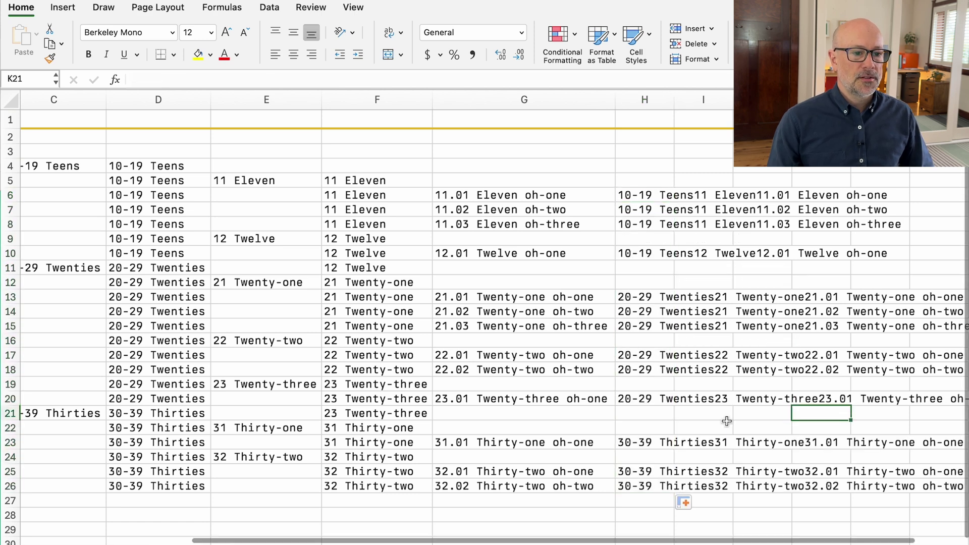
{"action": "scroll", "coordinate": [724, 419], "scroll_direction": "down", "scroll_amount": 1}
{"action": "scroll", "coordinate": [724, 419], "scroll_direction": "right", "scroll_amount": 2}
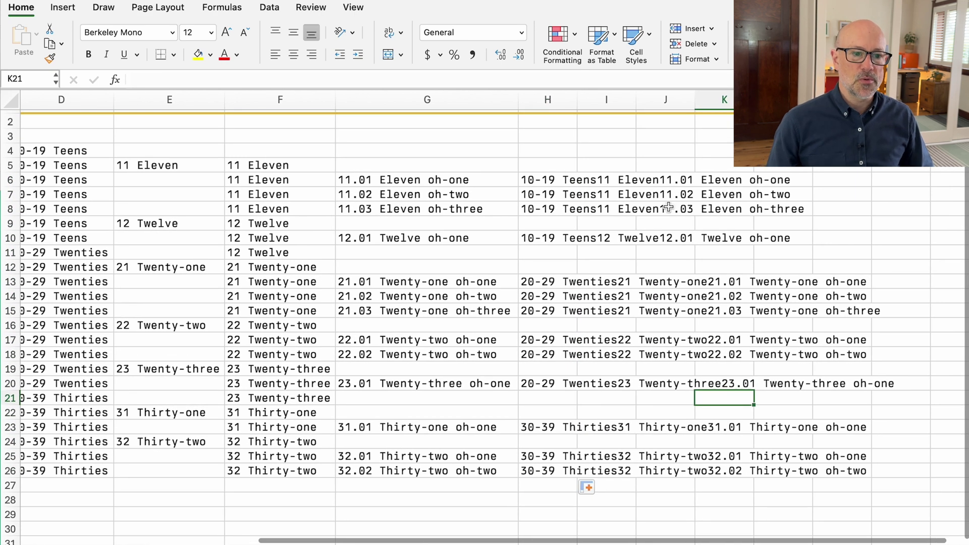
{"action": "right_click", "coordinate": [661, 208]}
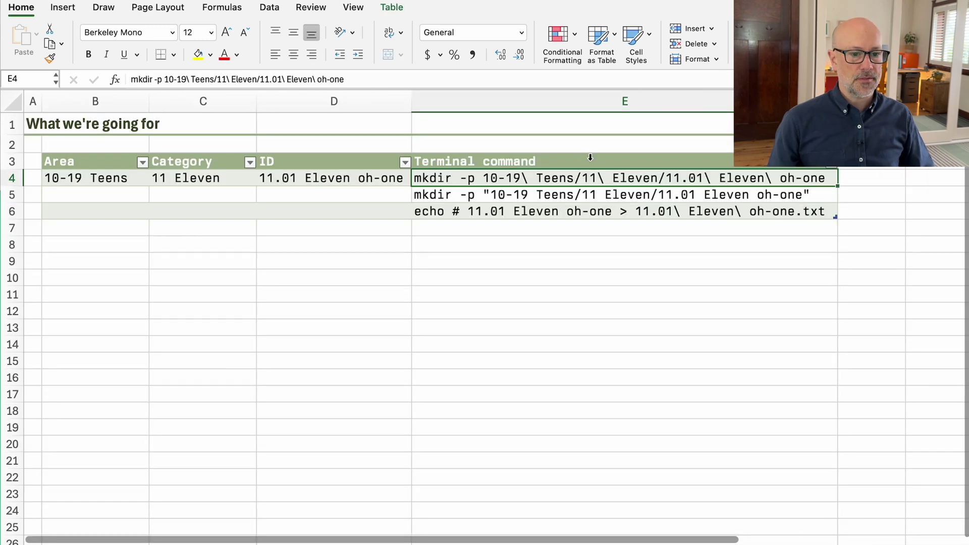
Switch to Terminal and print the current working directory with pwd
{"action": "key", "text": "super+space"}
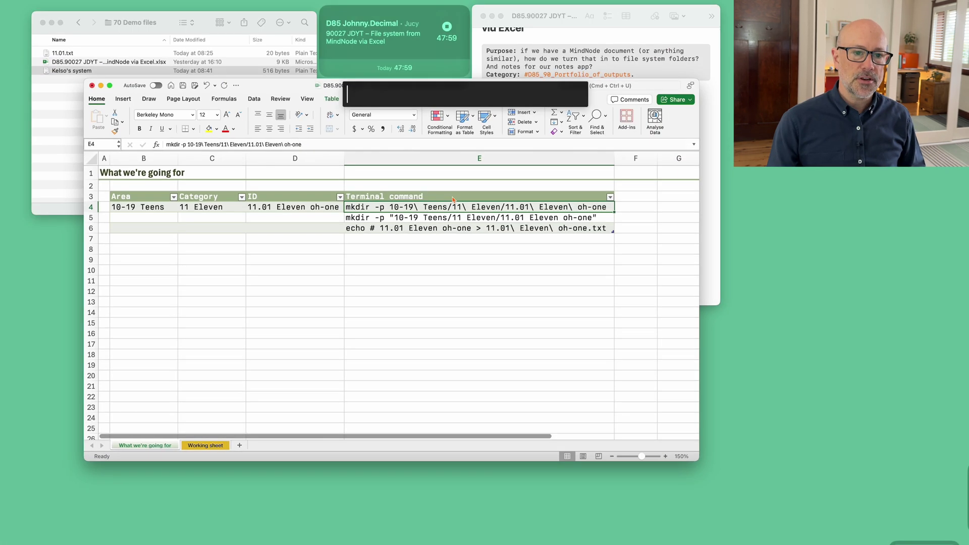
{"action": "type", "text": "term"}
{"action": "key", "text": "Return"}
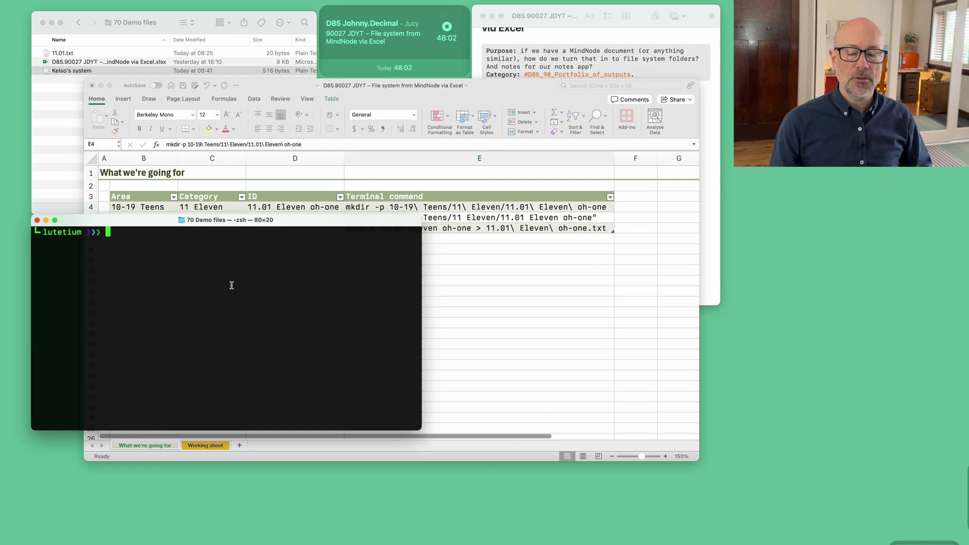
{"action": "type", "text": "pwd"}
{"action": "key", "text": "Return"}
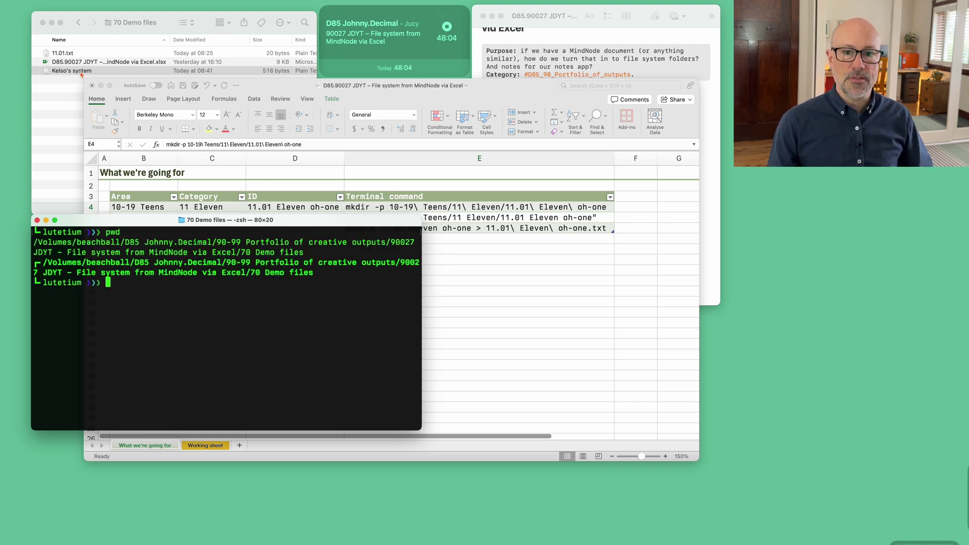
Change the Terminal directory to the "70 Demo files" folder with cd, inserting its path from the Finder window
{"action": "left_click", "coordinate": [57, 103]}
{"action": "left_click", "coordinate": [170, 326]}
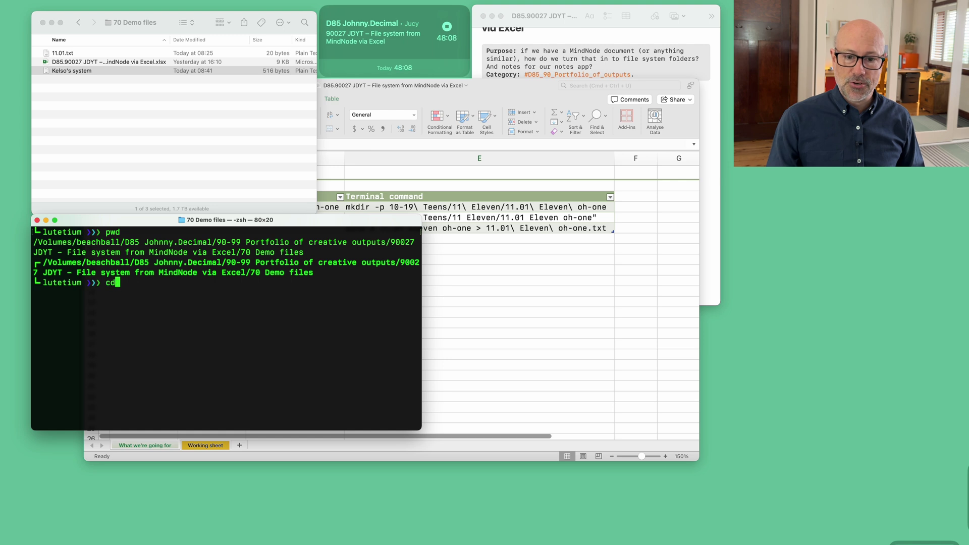
{"action": "left_click", "coordinate": [118, 135]}
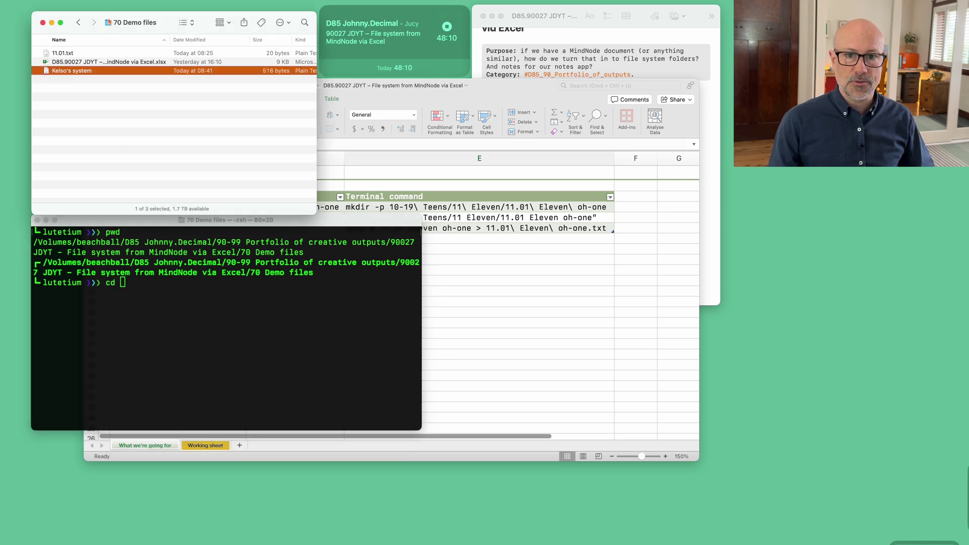
{"action": "left_click_drag", "start_coordinate": [108, 24], "coordinate": [186, 320]}
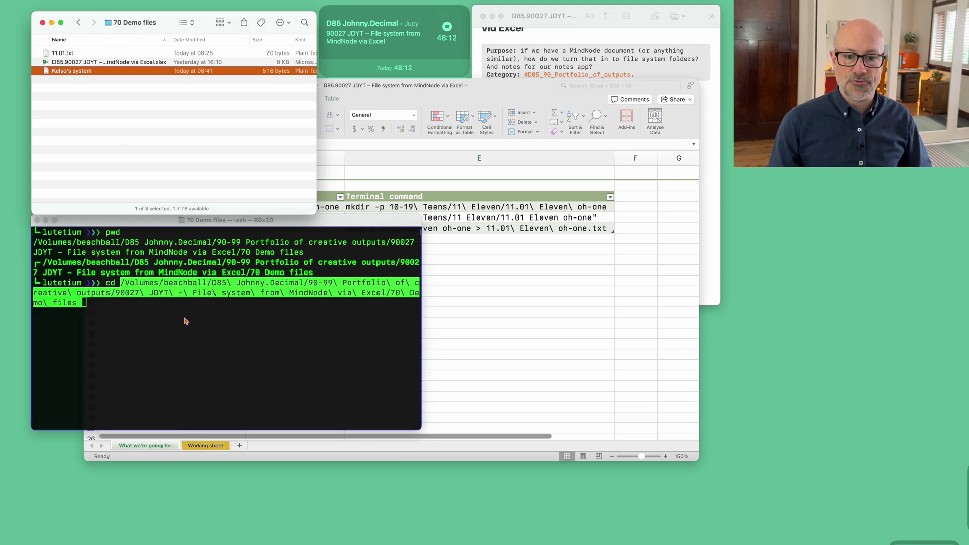
{"action": "key", "text": "Return"}
{"action": "left_click", "coordinate": [186, 321]}
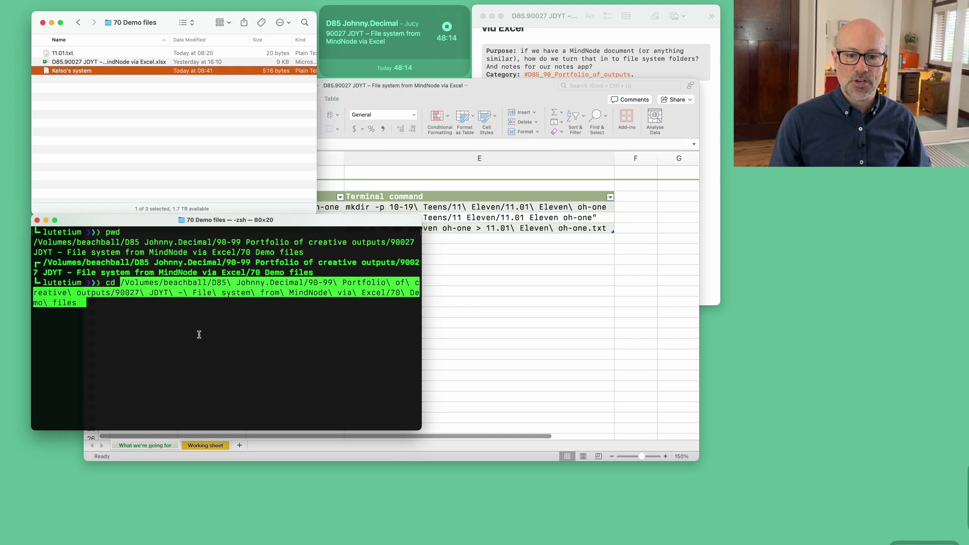
{"action": "key", "text": "Return"}
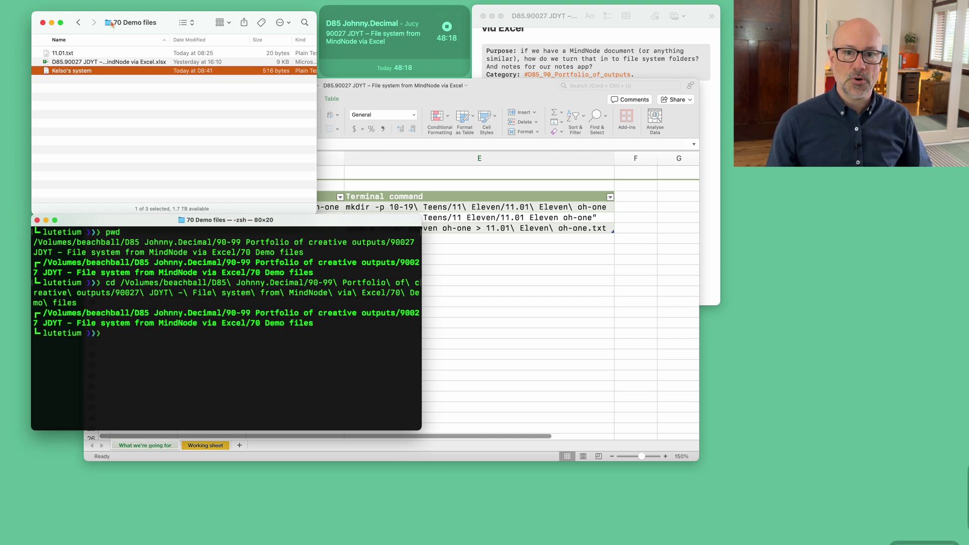
Clear the Terminal screen and run mkdir -p one/two/three to create nested test folders
{"action": "key", "text": "super+k"}
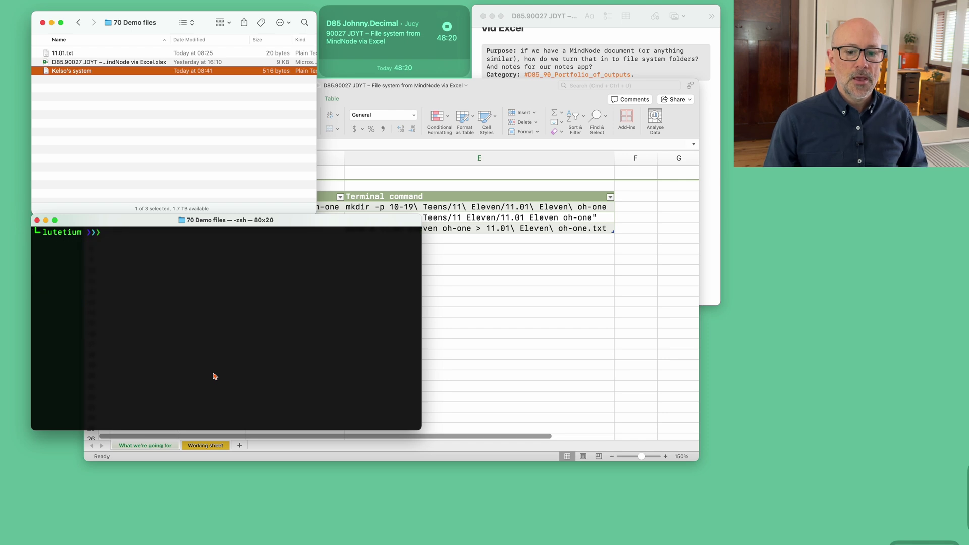
{"action": "type", "text": "mkd"}
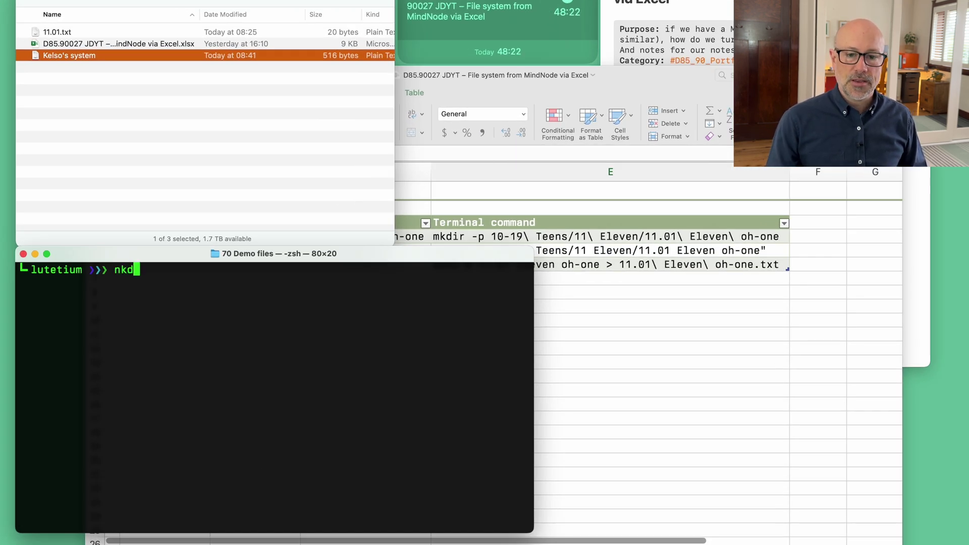
{"action": "key", "text": "BackSpace"}
{"action": "key", "text": "BackSpace"}
{"action": "type", "text": "mkdir -p "}
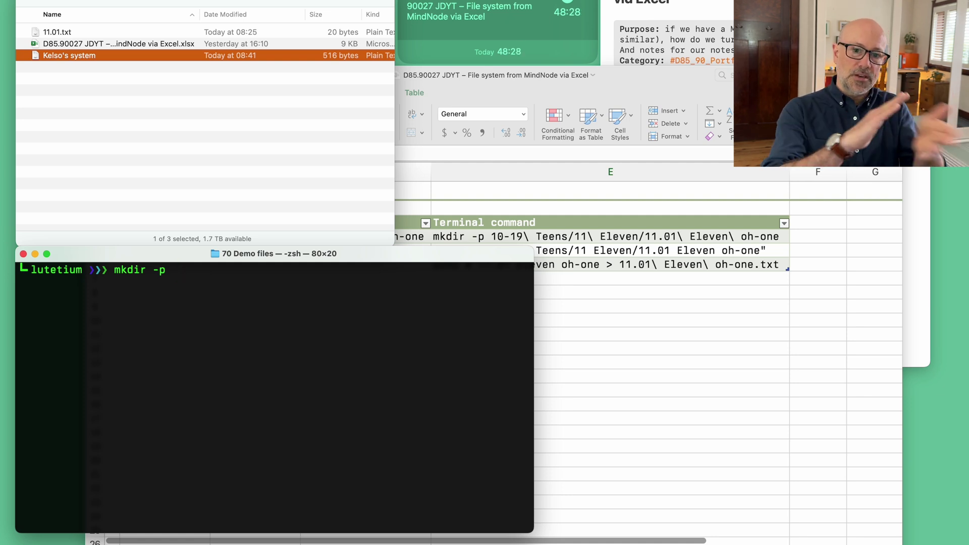
{"action": "type", "text": "one/two"}
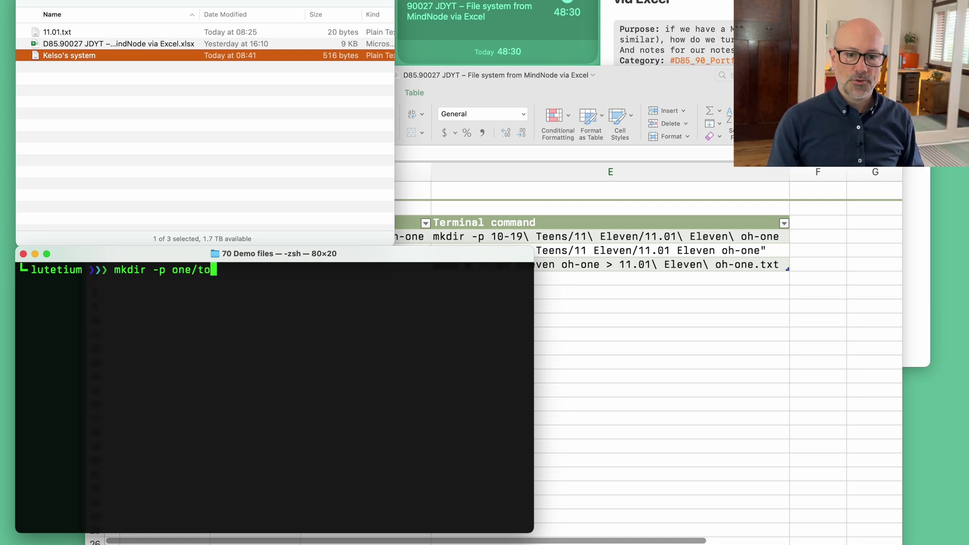
{"action": "type", "text": "/three"}
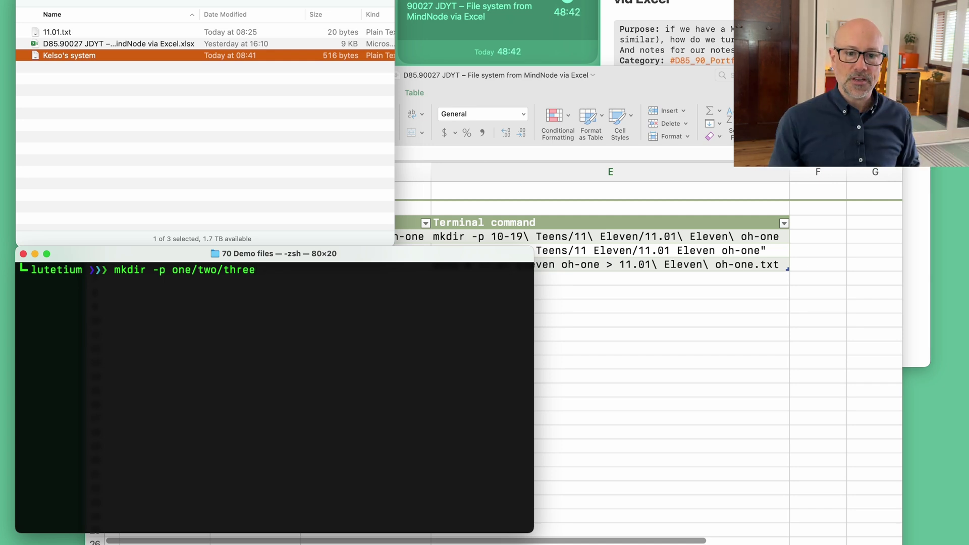
{"action": "key", "text": "Return"}
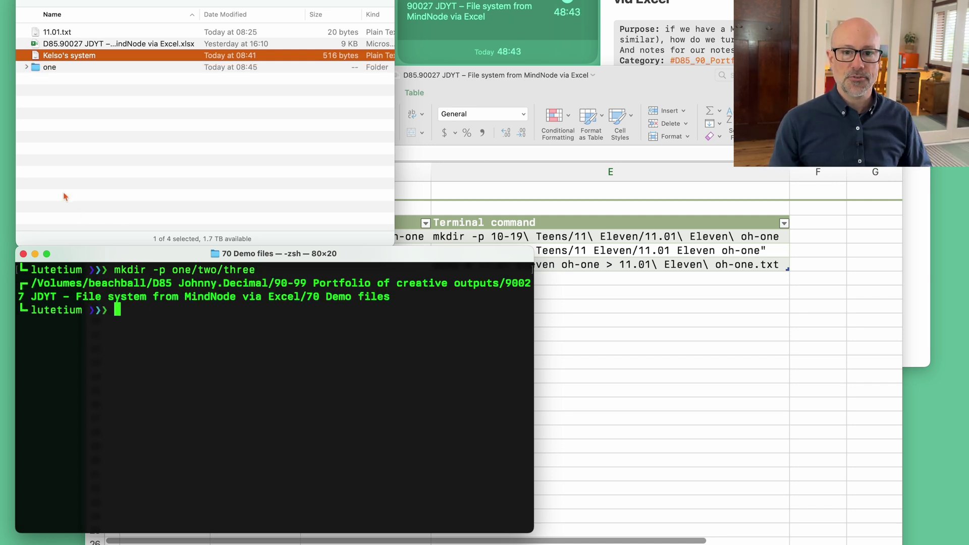
Switch to Finder, expand the "one" folder to show its nested folders, and move it to the Bin
{"action": "left_click", "coordinate": [27, 69]}
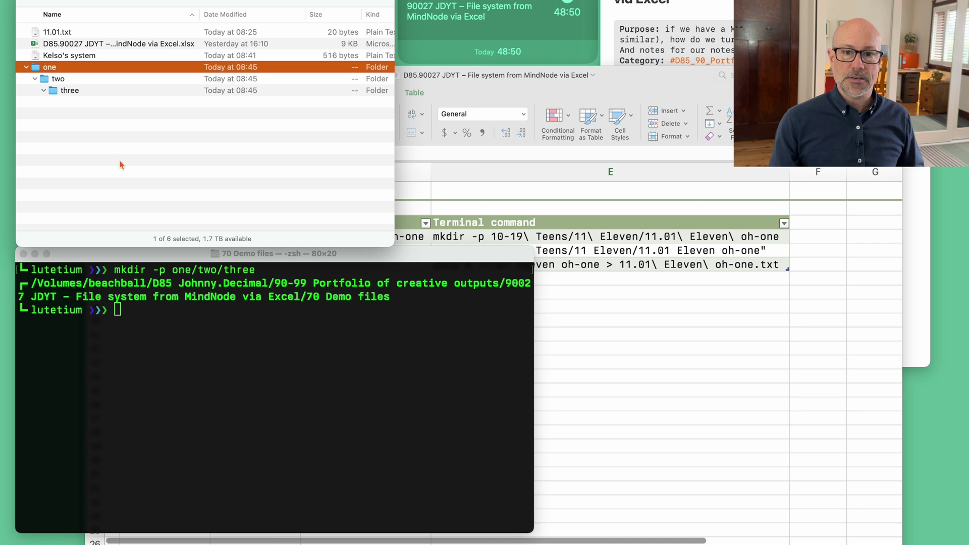
{"action": "key", "text": "super+BackSpace"}
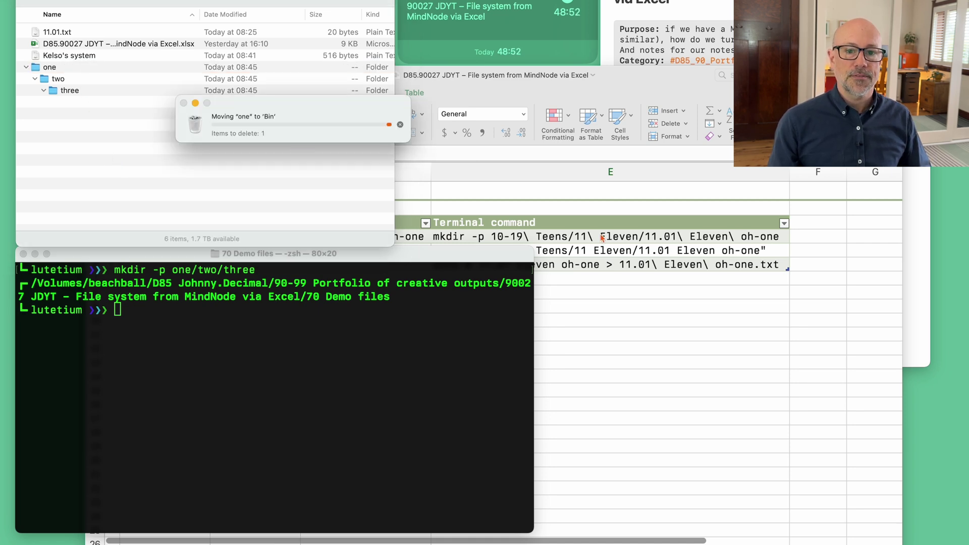
Switch to Excel and change the H6 formula to =IF(G6="", "", CONCAT(D6, "/", F6, "/", G6)) on the working sheet
{"action": "left_click", "coordinate": [603, 239]}
{"action": "key", "text": "ctrl+Page_Down"}
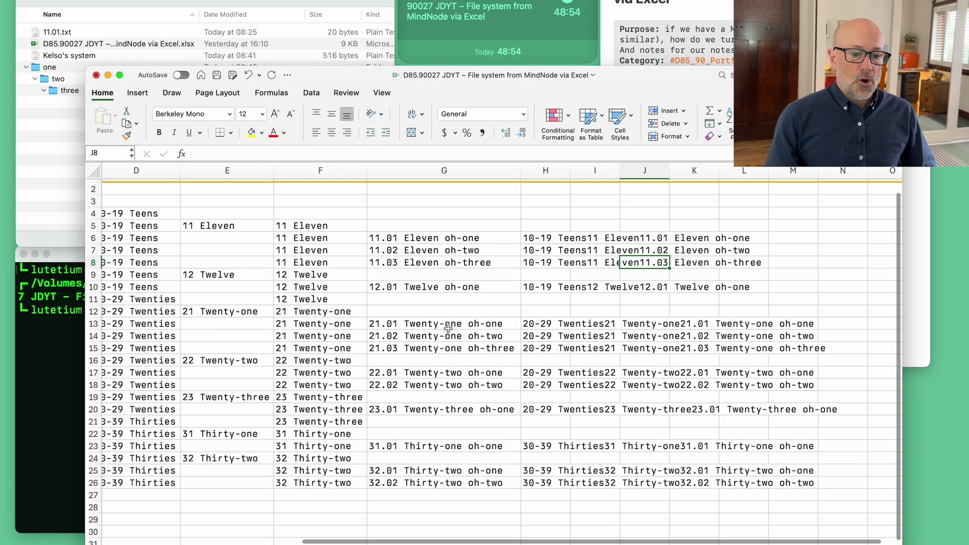
{"action": "left_click", "coordinate": [524, 233]}
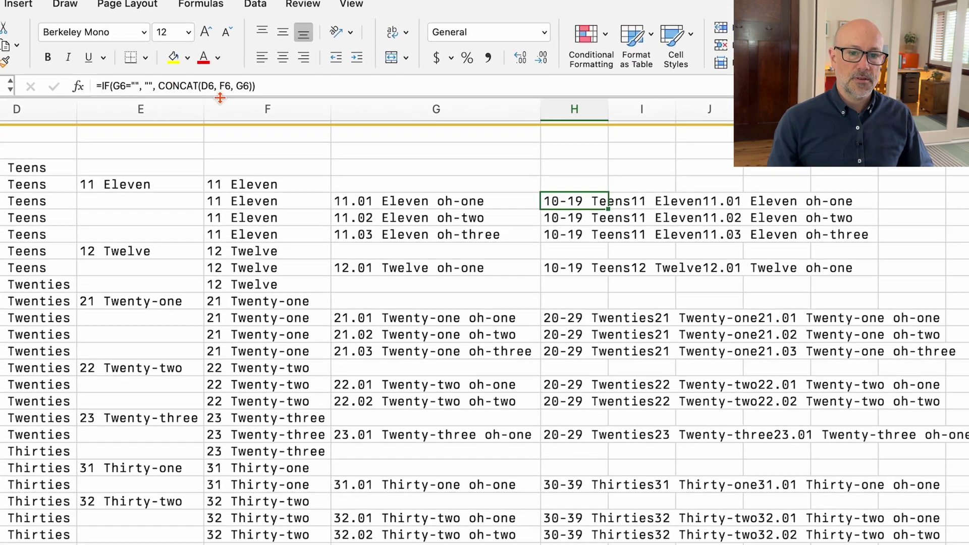
{"action": "left_click", "coordinate": [280, 153]}
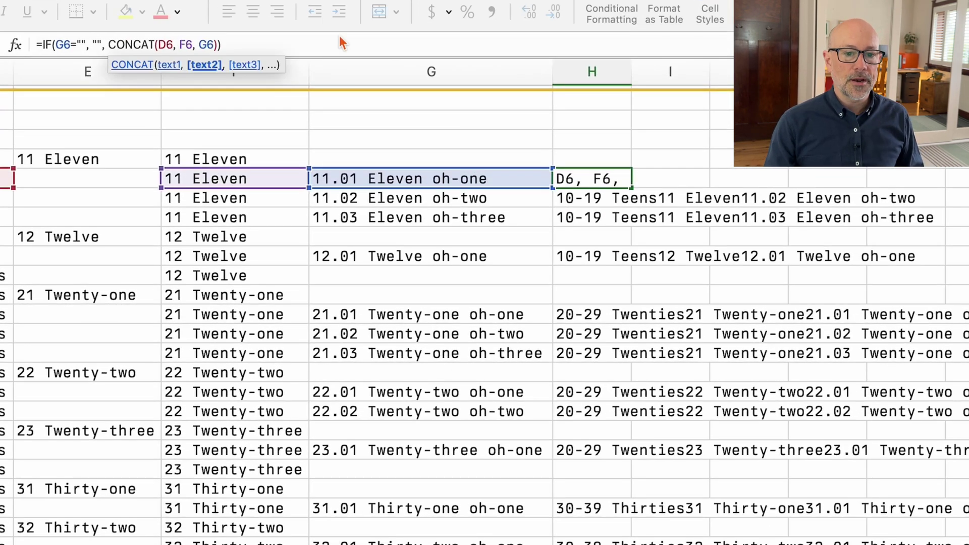
{"action": "type", "text": "\"/"}
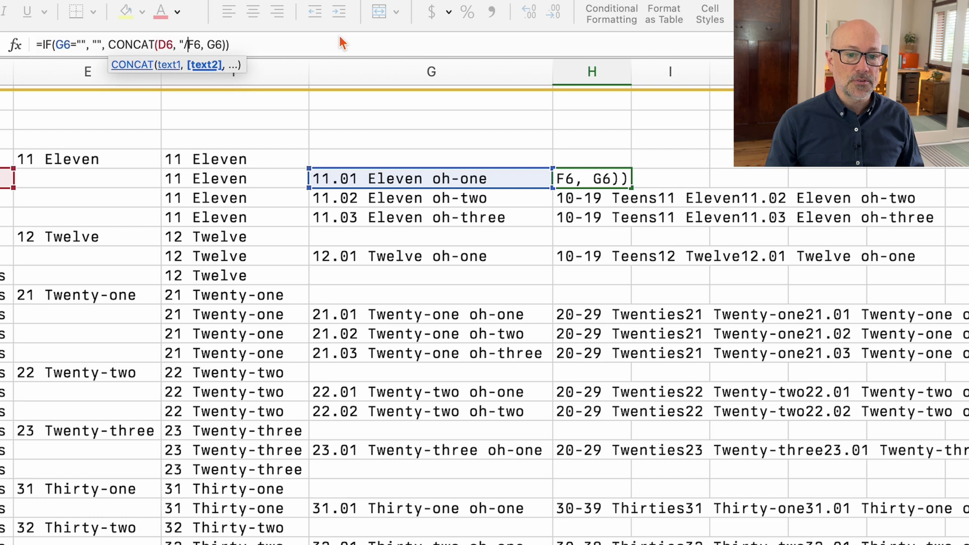
{"action": "type", "text": "\","}
{"action": "key", "text": "Right"}
{"action": "key", "text": "Right"}
{"action": "key", "text": "Right"}
{"action": "key", "text": "Right"}
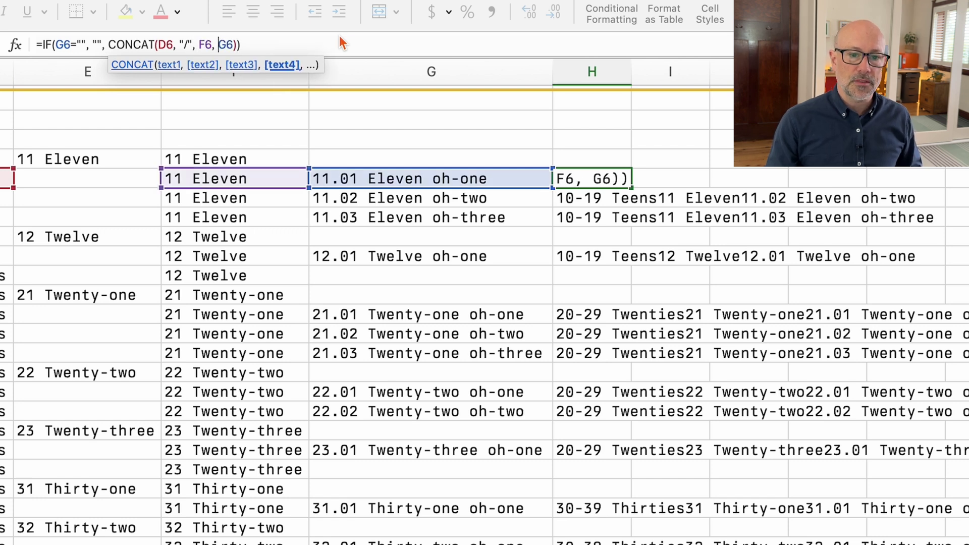
{"action": "type", "text": "\""}
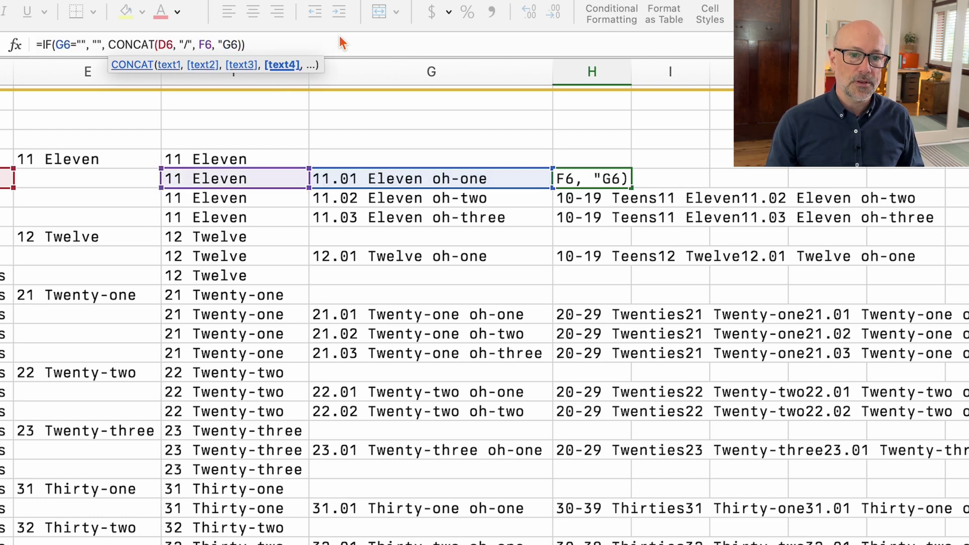
{"action": "type", "text": "/\","}
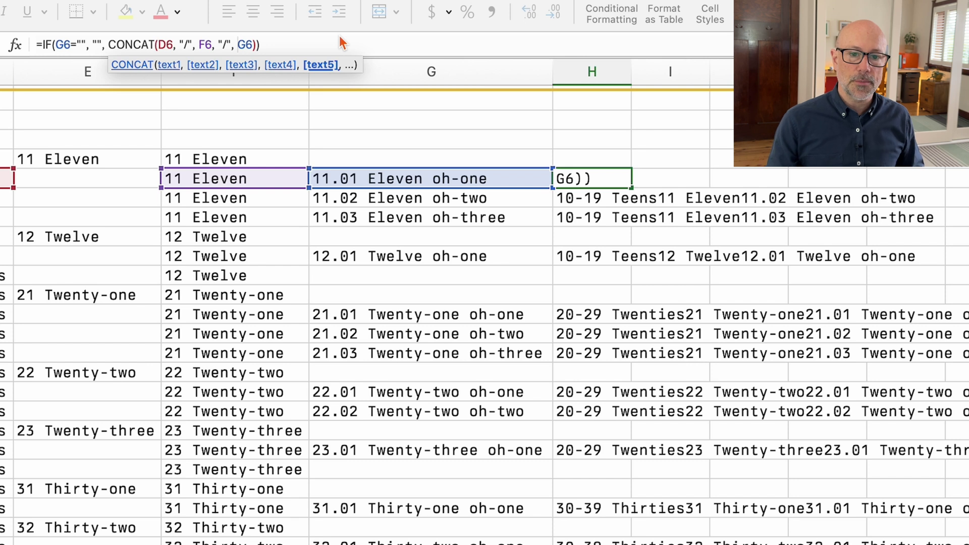
{"action": "key", "text": "Return"}
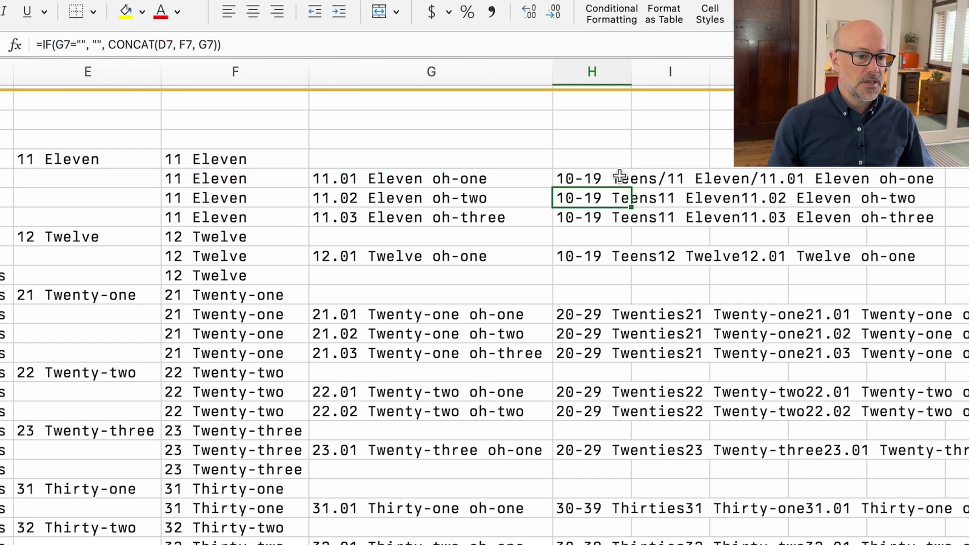
Fill the slash-separated H6 formula down through H26 and auto-fit column H to its contents
{"action": "left_click", "coordinate": [578, 181]}
{"action": "left_click_drag", "start_coordinate": [631, 188], "coordinate": [629, 542]}
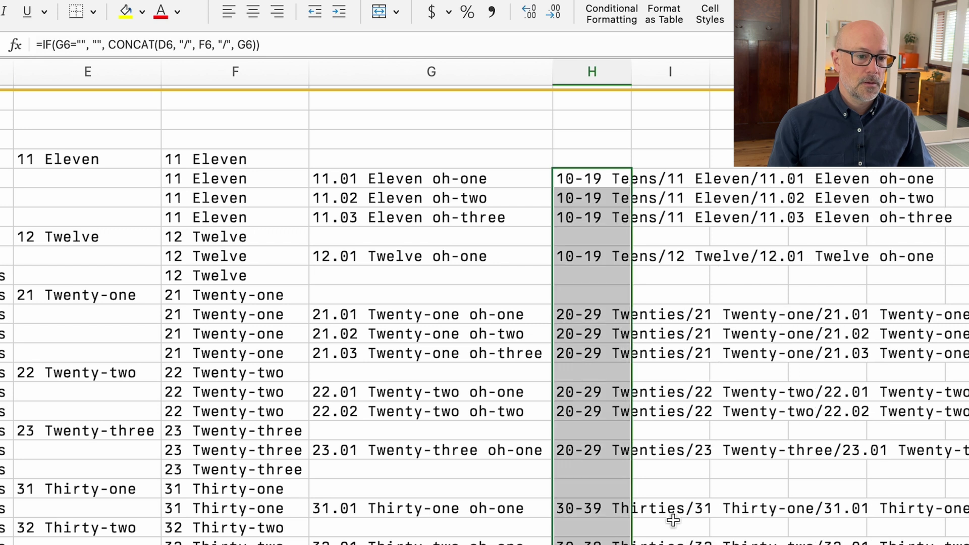
{"action": "left_click", "coordinate": [780, 430]}
{"action": "double_click", "coordinate": [632, 71]}
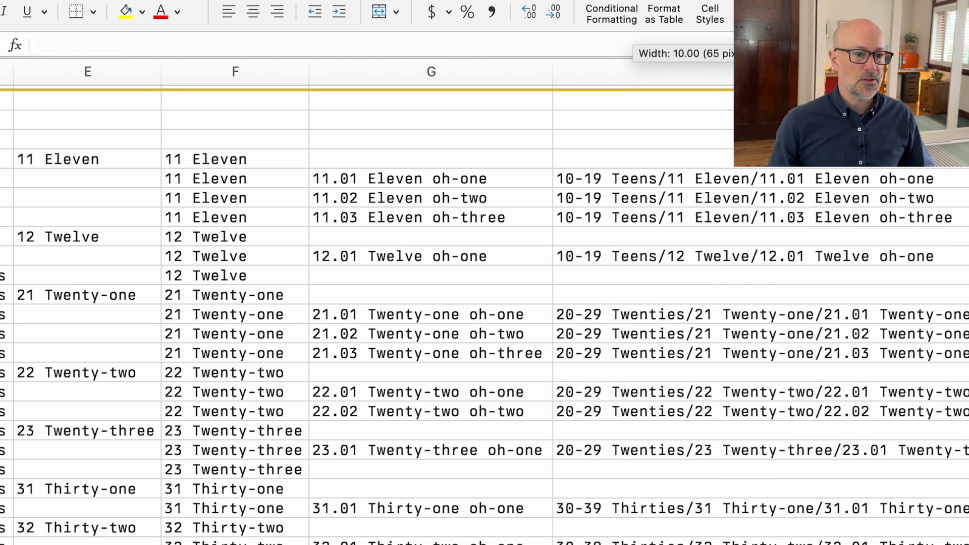
{"action": "left_click", "coordinate": [830, 174]}
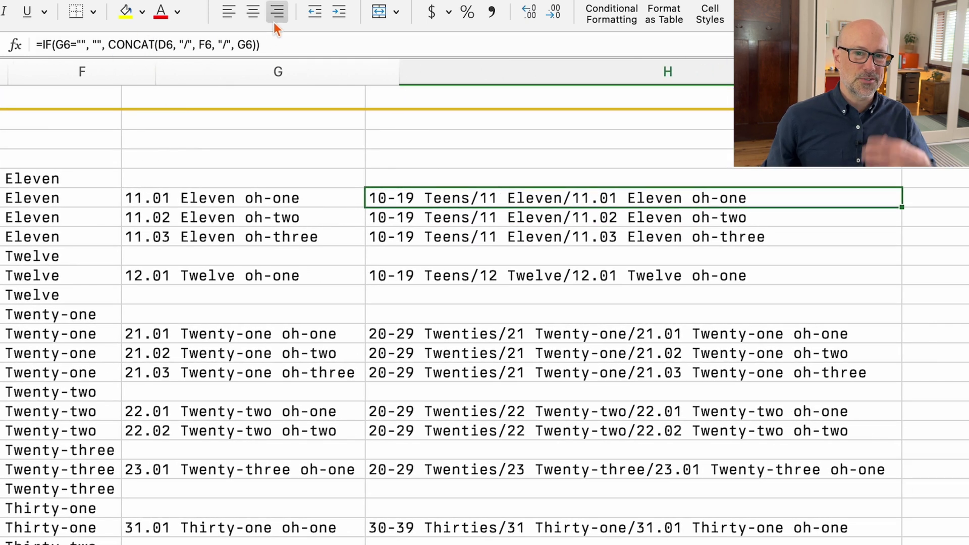
Enter the formula =IF(H6="","", CONCAT("mkdir -p ", H6)) in cell I6
{"action": "scroll", "coordinate": [729, 223], "scroll_direction": "right", "scroll_amount": 10}
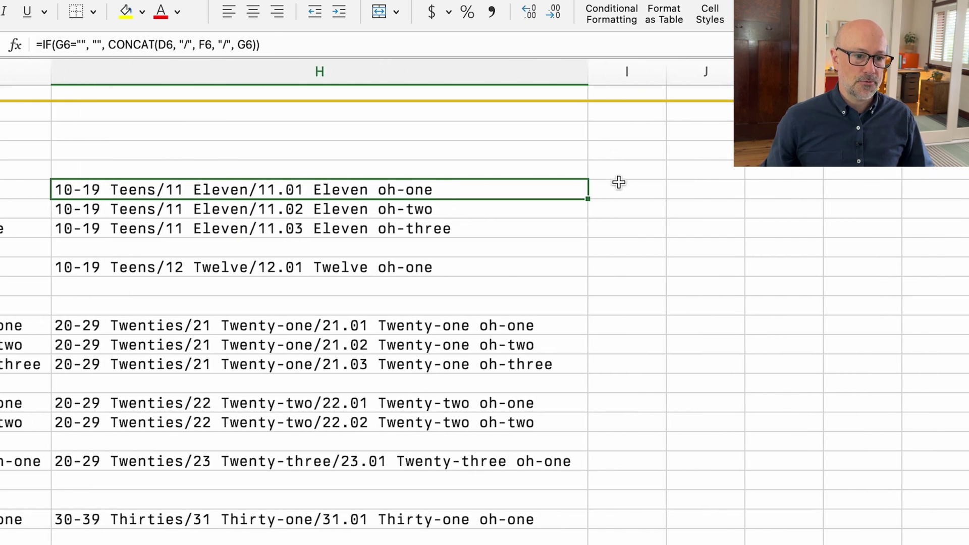
{"action": "left_click", "coordinate": [622, 188]}
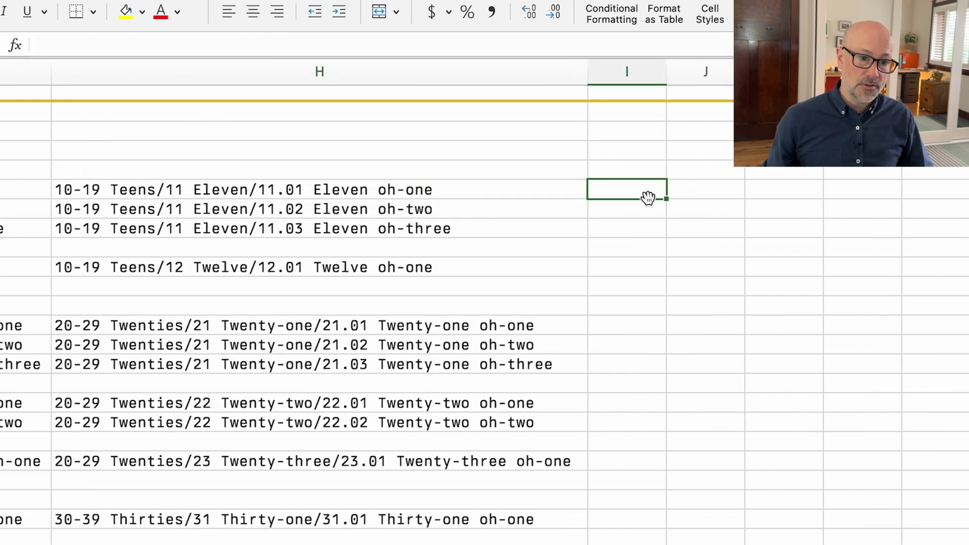
{"action": "type", "text": "if("}
{"action": "left_click", "coordinate": [433, 192]}
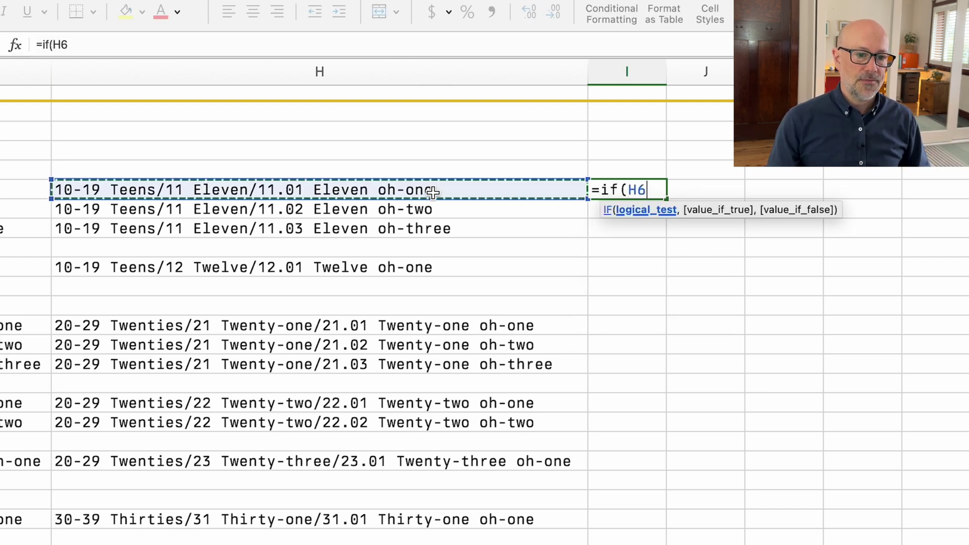
{"action": "type", "text": "=\"\" ,\"\""}
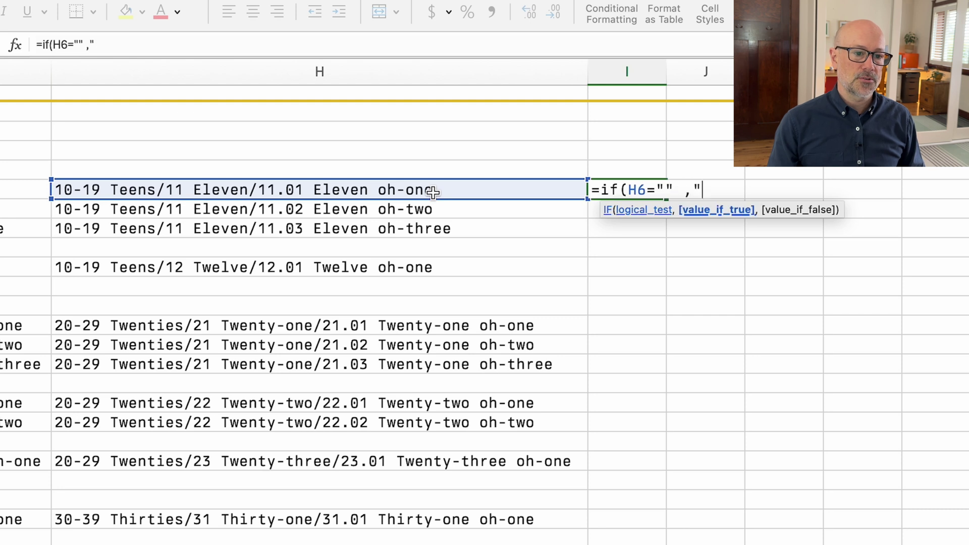
{"action": "type", "text": ", "}
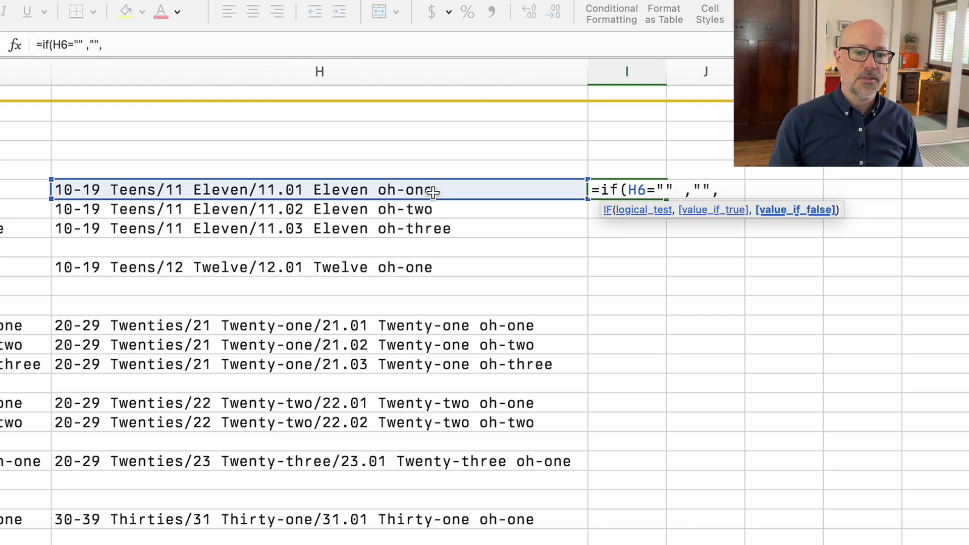
{"action": "type", "text": "concat("}
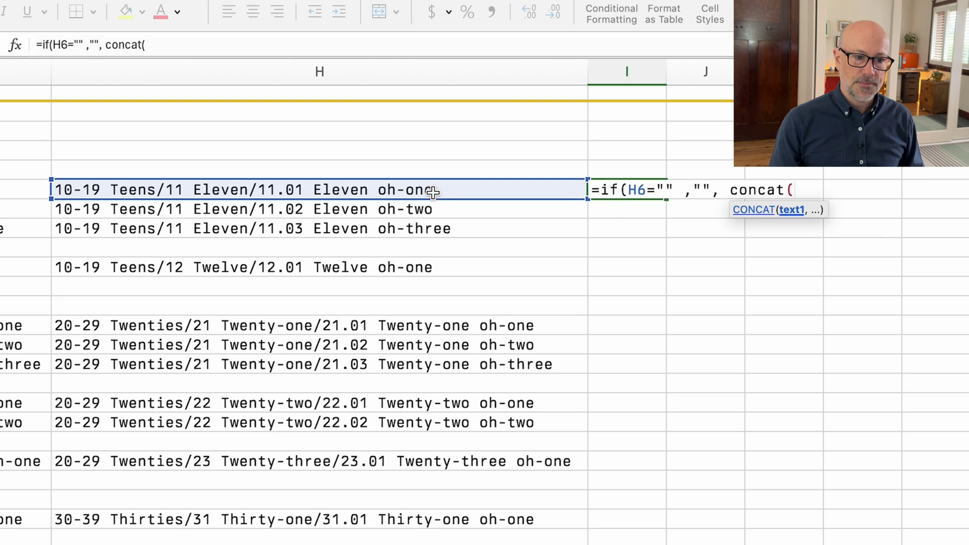
{"action": "type", "text": "\"mkdir -p"}
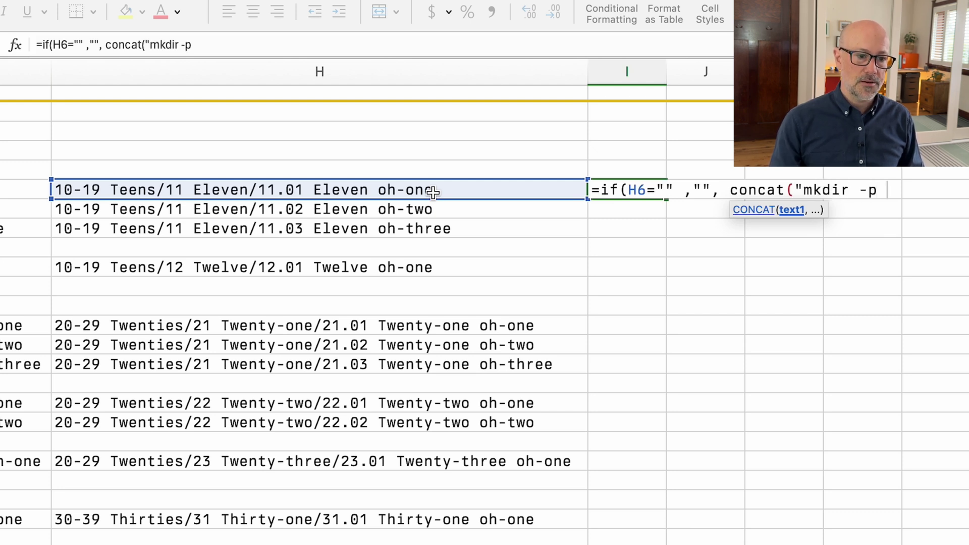
{"action": "type", "text": " \","}
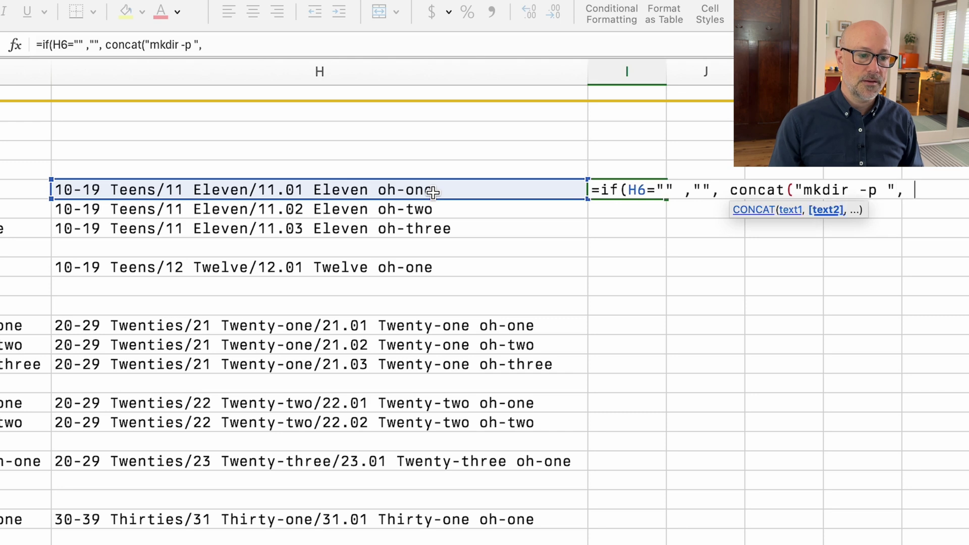
{"action": "left_click", "coordinate": [434, 192]}
{"action": "type", "text": ")"}
{"action": "key", "text": "Return"}
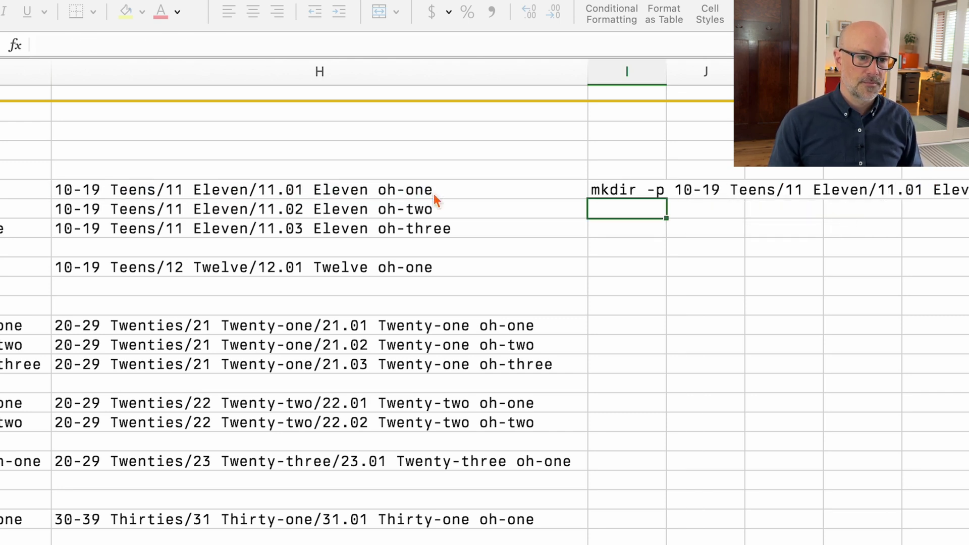
Fill the I6 mkdir formula down through I26 and auto-fit column I to its contents
{"action": "left_click", "coordinate": [612, 192]}
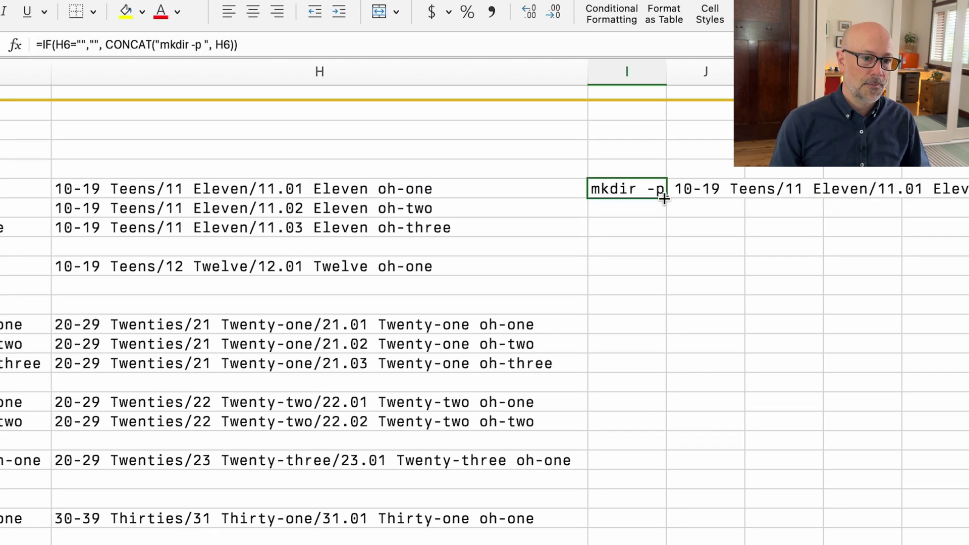
{"action": "left_click_drag", "start_coordinate": [666, 200], "coordinate": [667, 541]}
{"action": "left_click_drag", "start_coordinate": [624, 503], "coordinate": [624, 542]}
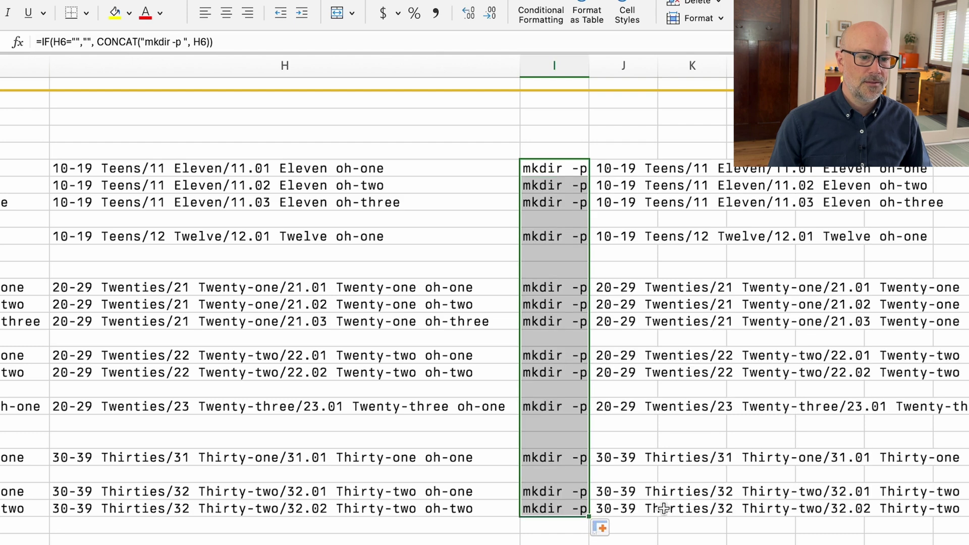
{"action": "left_click_drag", "start_coordinate": [752, 372], "coordinate": [815, 393]}
{"action": "left_click", "coordinate": [772, 373]}
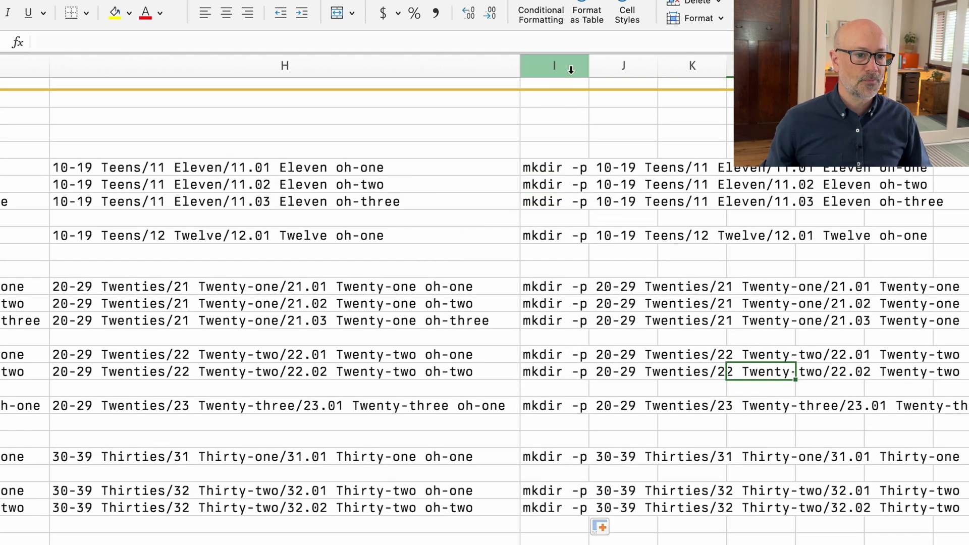
{"action": "double_click", "coordinate": [587, 67]}
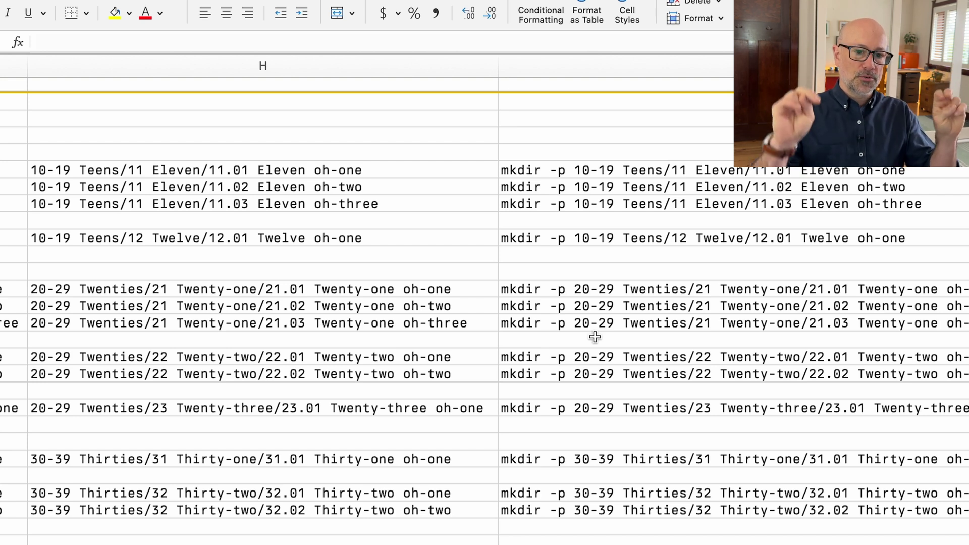
Change the H6 formula to =IF(G6="", "", SUBSTITUTE(CONCAT(D6, "/", F6, "/", G6), " ", "\ ")) to escape the spaces
{"action": "left_click", "coordinate": [204, 171]}
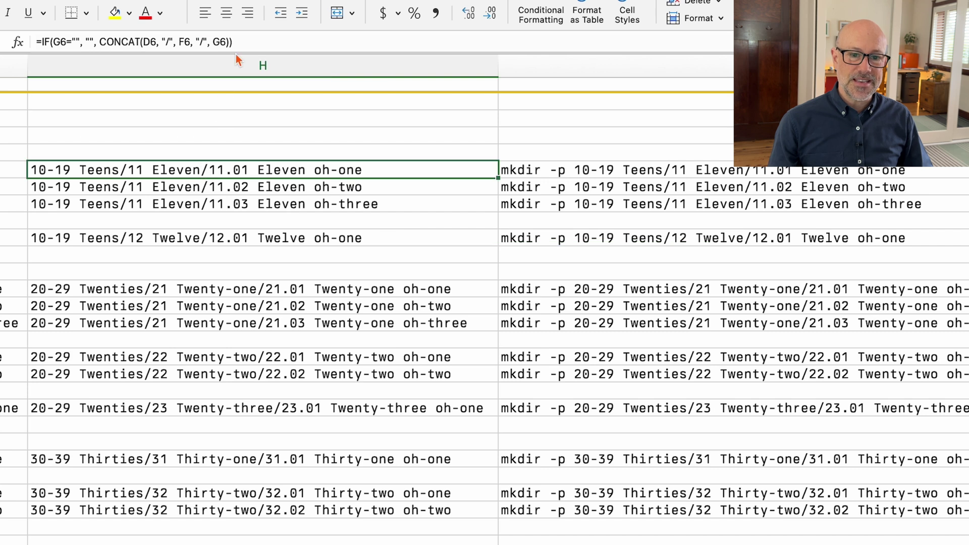
{"action": "left_click", "coordinate": [257, 42]}
{"action": "key", "text": "Left"}
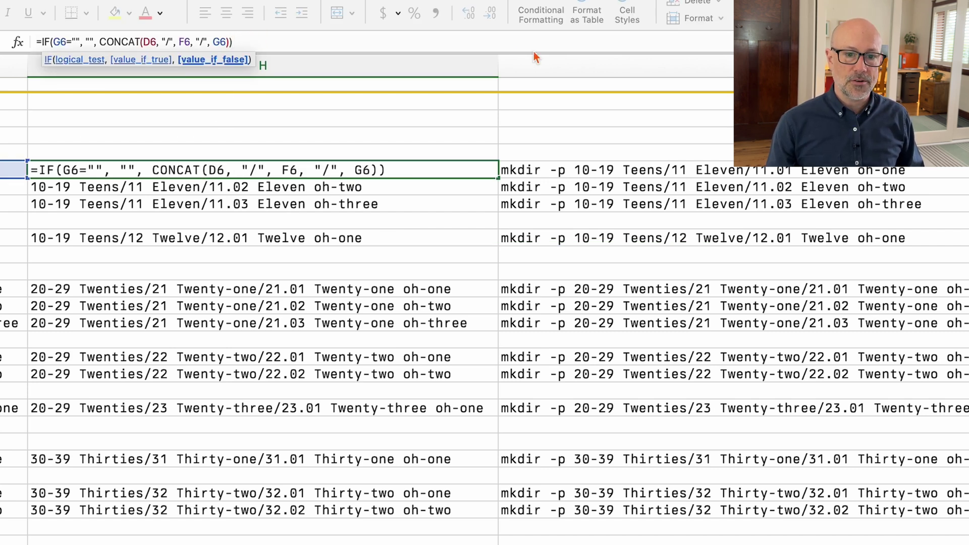
{"action": "left_click", "coordinate": [100, 42]}
{"action": "type", "text": "s"}
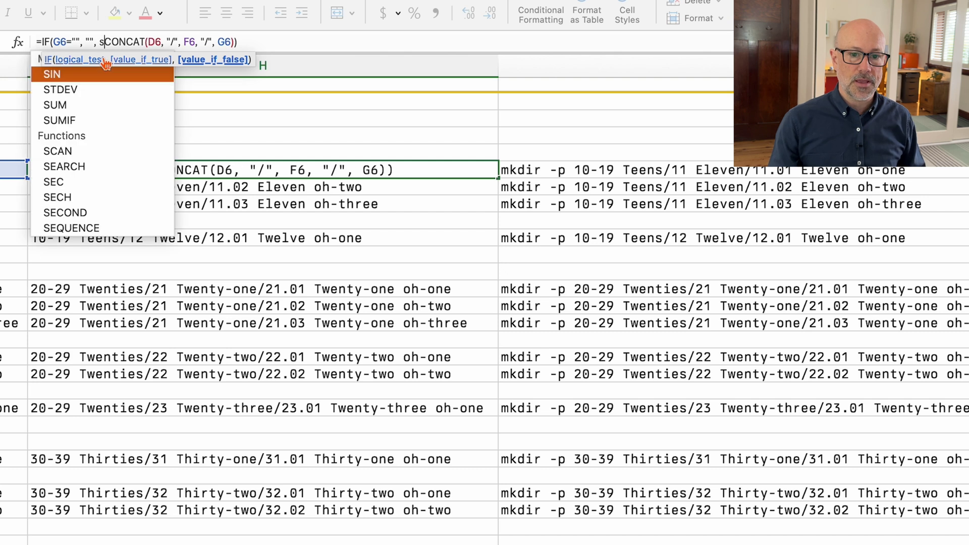
{"action": "type", "text": "ubs"}
{"action": "key", "text": "Tab"}
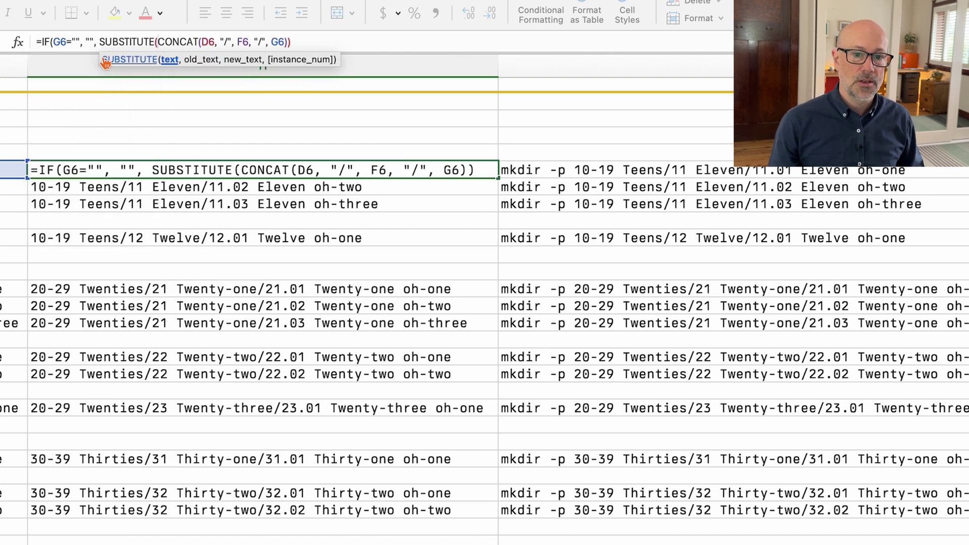
{"action": "left_click", "coordinate": [289, 41]}
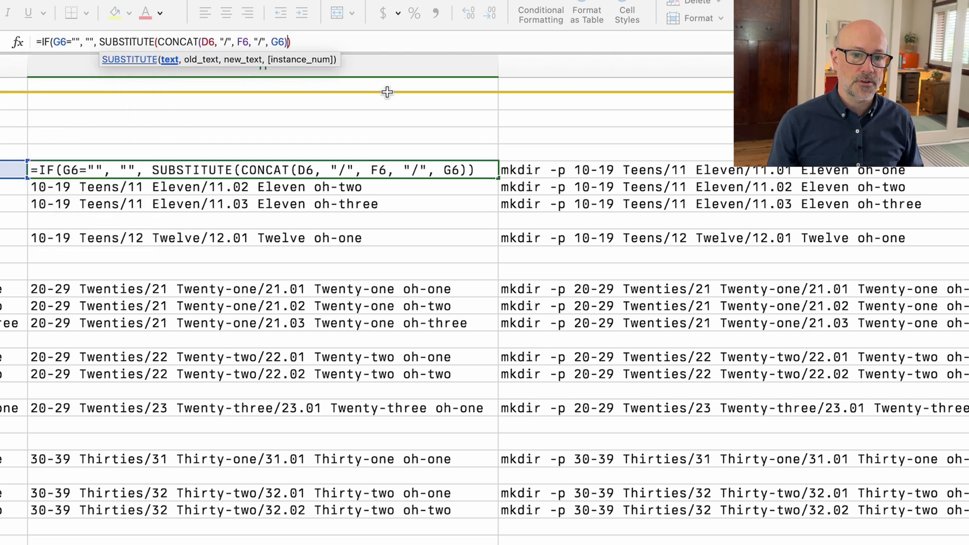
{"action": "type", "text": ", \" "}
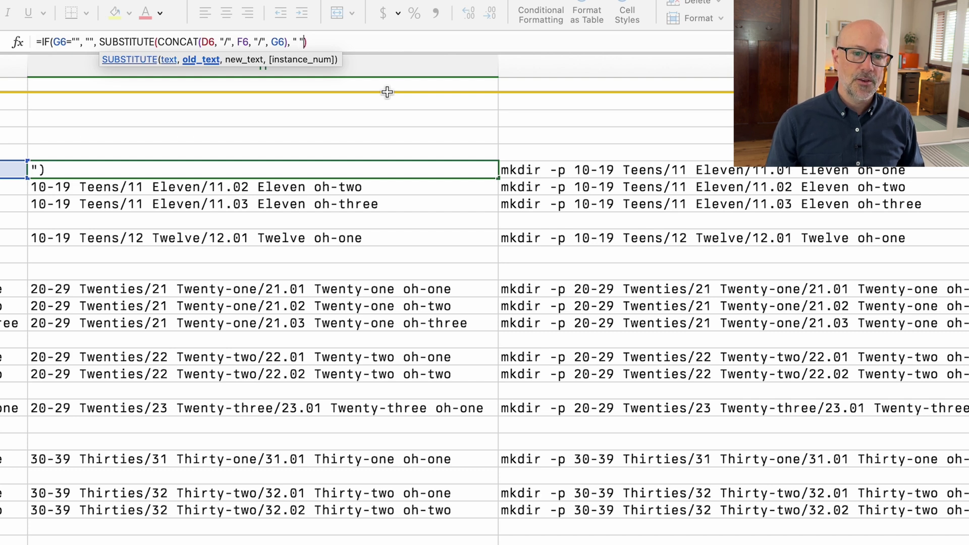
{"action": "type", "text": "\", :"}
{"action": "key", "text": "BackSpace"}
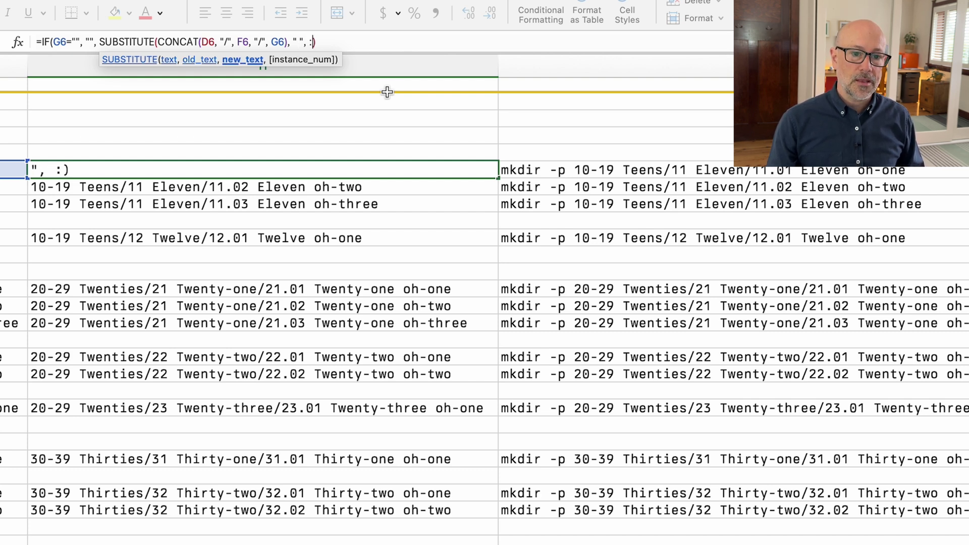
{"action": "type", "text": "\"\\"}
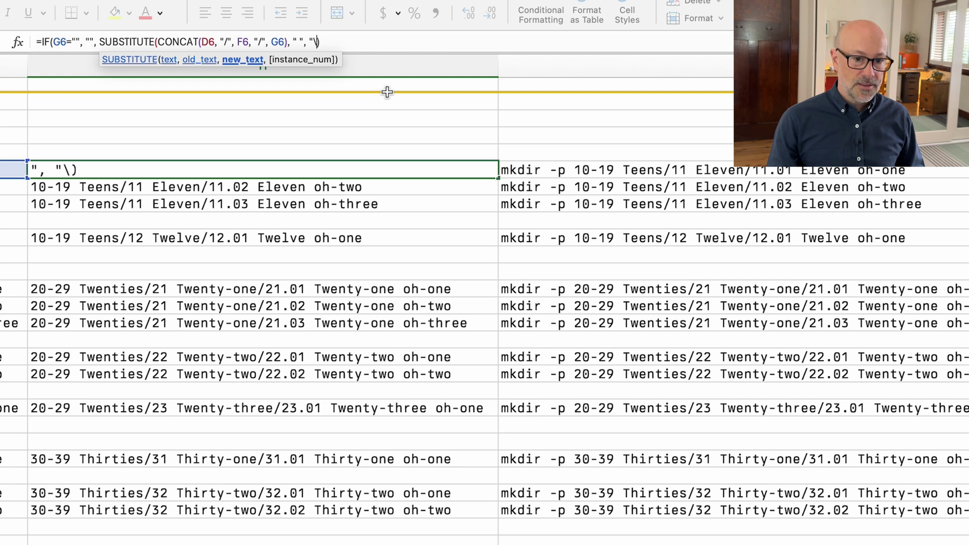
{"action": "type", "text": " \""}
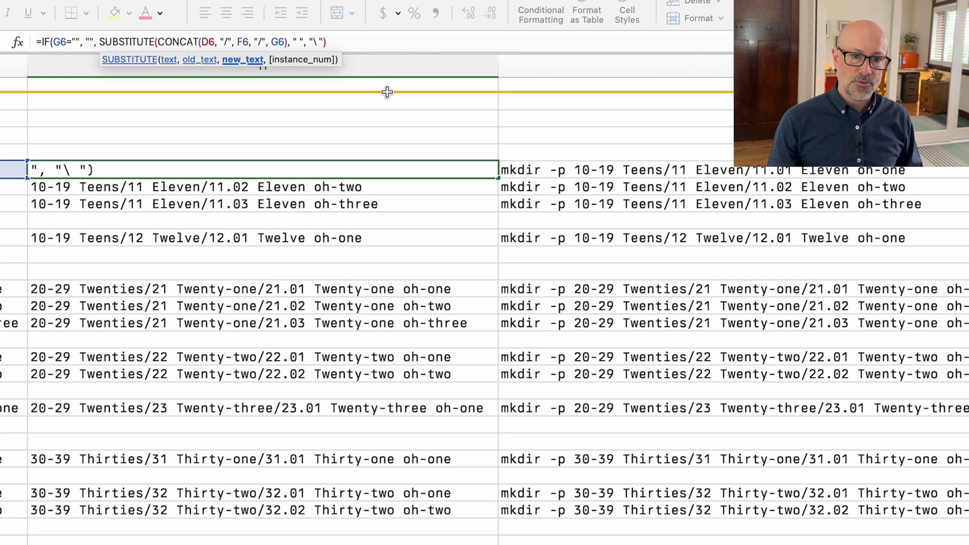
{"action": "type", "text": ")"}
{"action": "key", "text": "Return"}
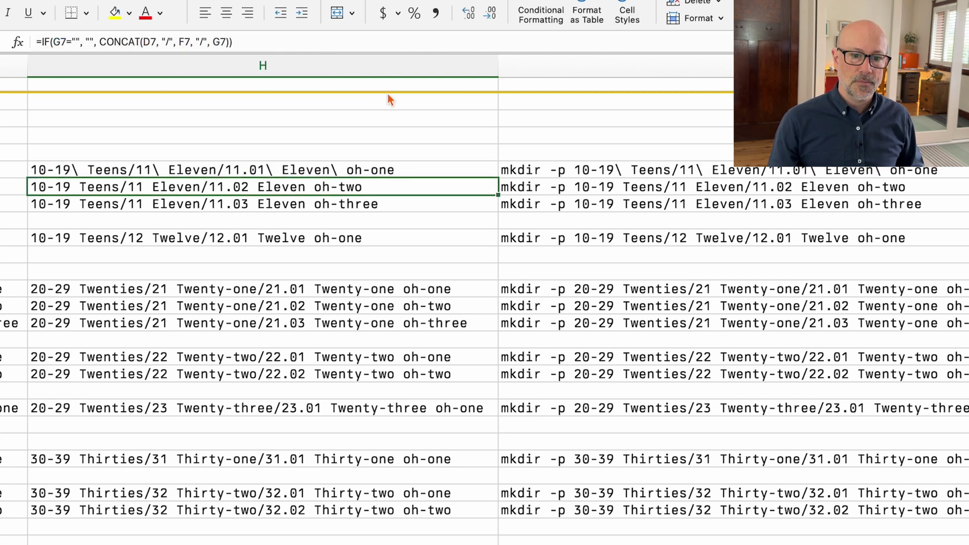
Fill the space-escaping H6 formula down through H26 and inspect the mkdir commands in column I
{"action": "left_click", "coordinate": [439, 170]}
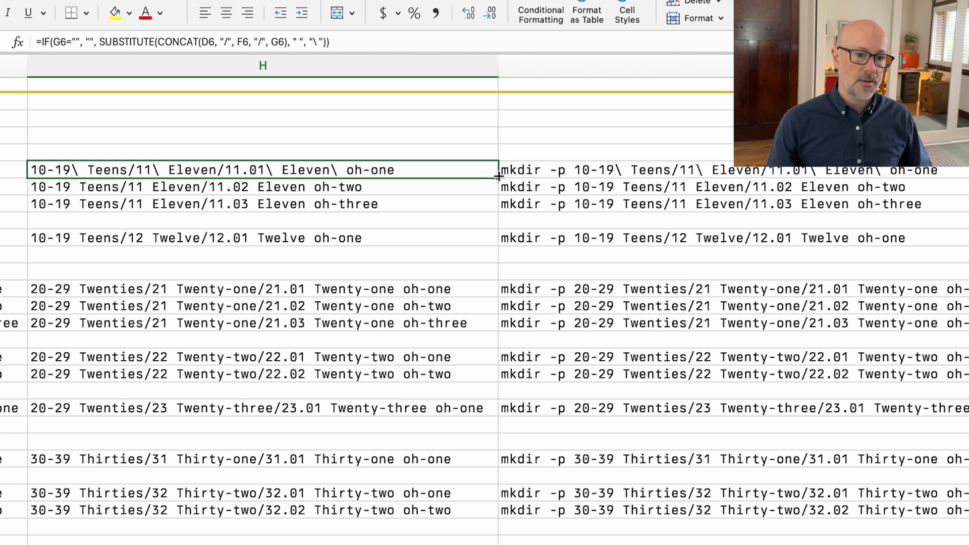
{"action": "left_click_drag", "start_coordinate": [498, 178], "coordinate": [443, 509]}
{"action": "scroll", "coordinate": [763, 244], "scroll_direction": "right", "scroll_amount": 5}
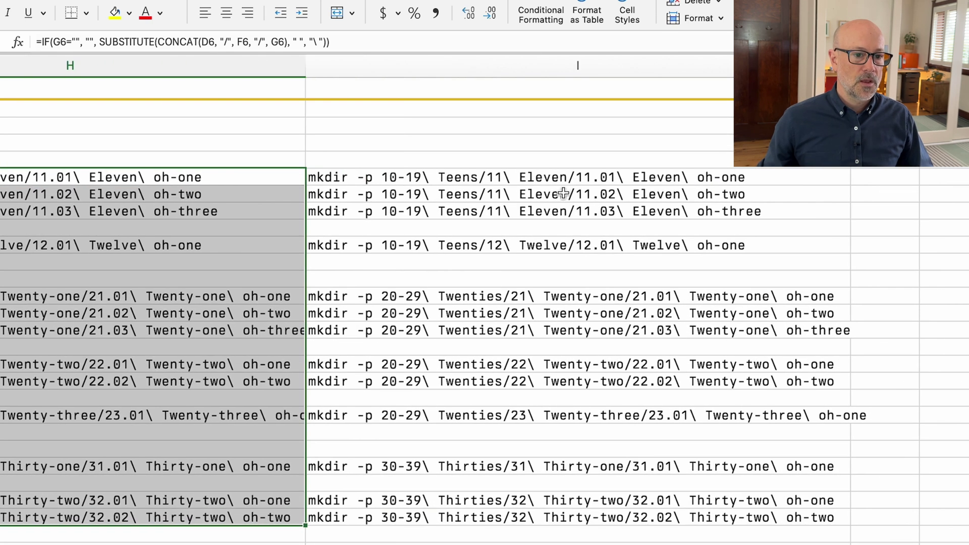
{"action": "left_click_drag", "start_coordinate": [304, 222], "coordinate": [635, 222]}
{"action": "left_click", "coordinate": [555, 166]}
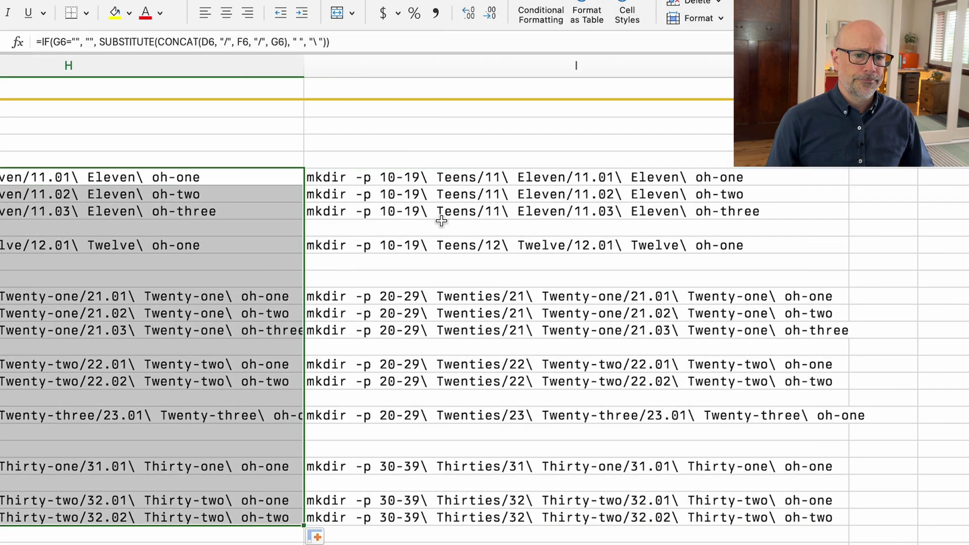
{"action": "left_click", "coordinate": [444, 216]}
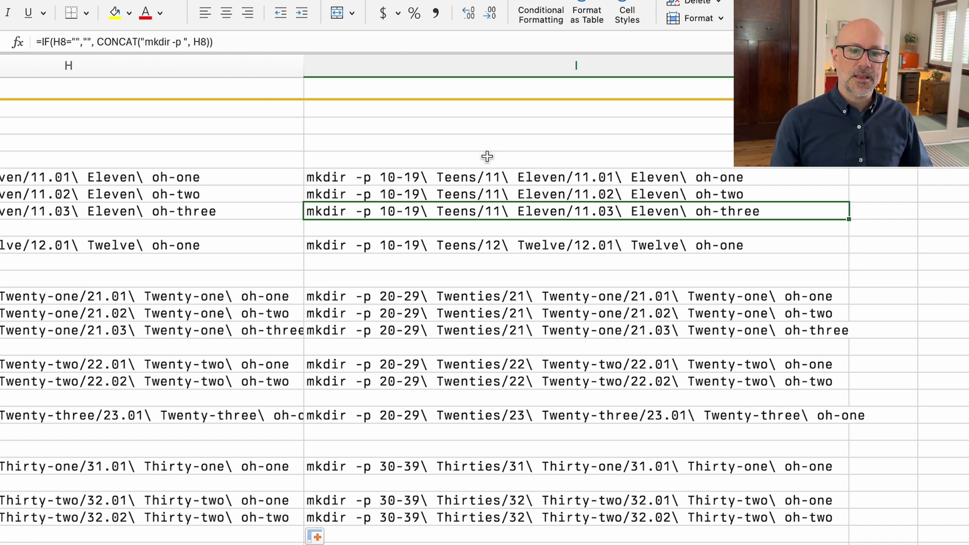
Copy the I6 mkdir command, run it in Terminal, and expand 10-19 Teens and 11 Eleven in Finder
{"action": "left_click", "coordinate": [429, 180]}
{"action": "key", "text": "super+c"}
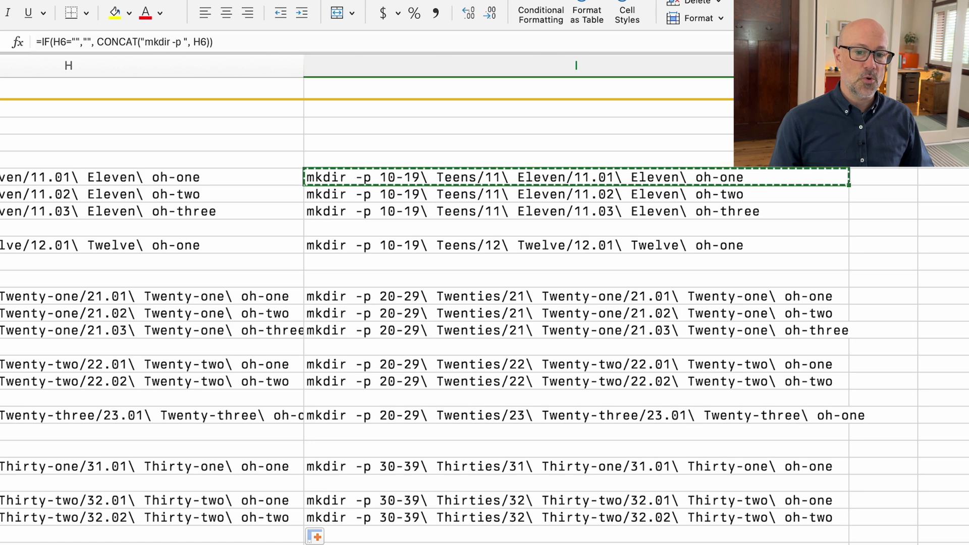
{"action": "key", "text": "super+Tab"}
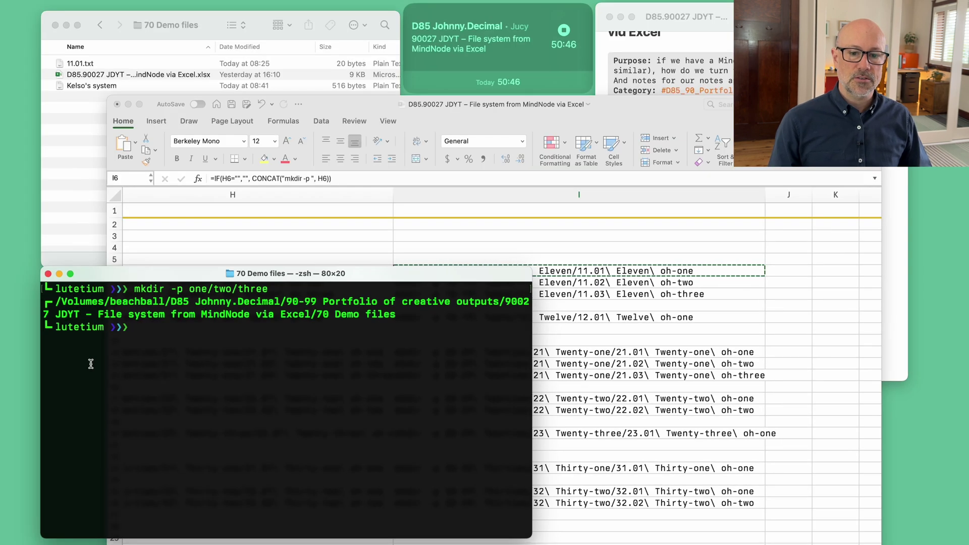
{"action": "key", "text": "super+v"}
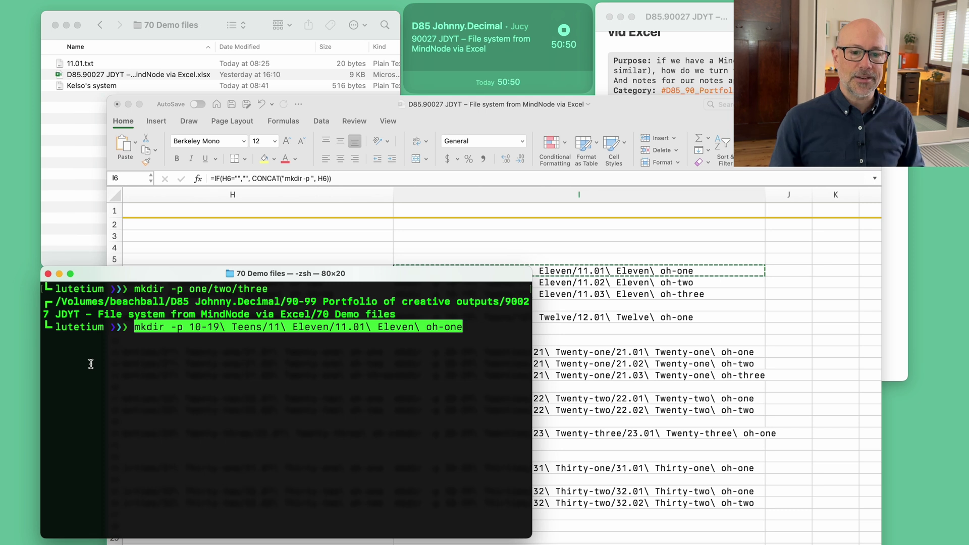
{"action": "key", "text": "Return"}
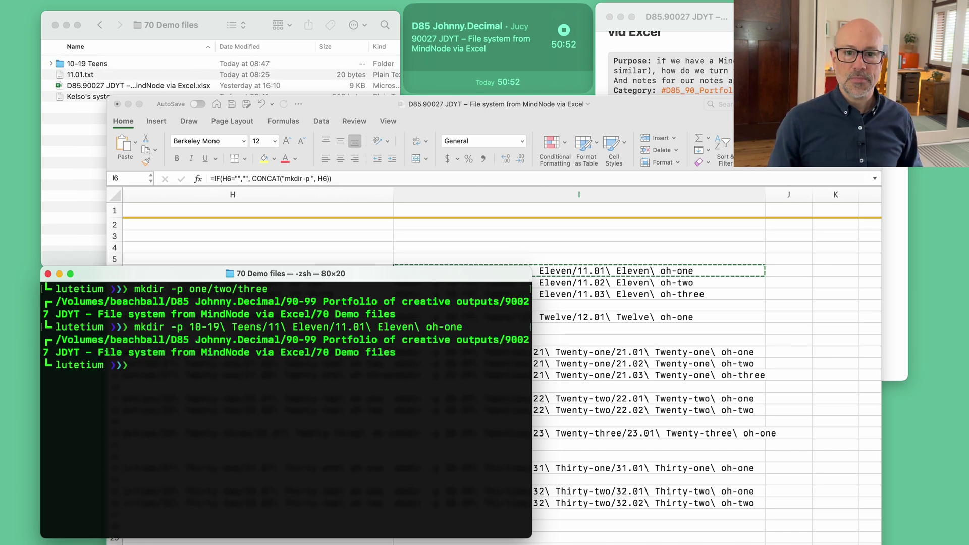
{"action": "left_click", "coordinate": [51, 64]}
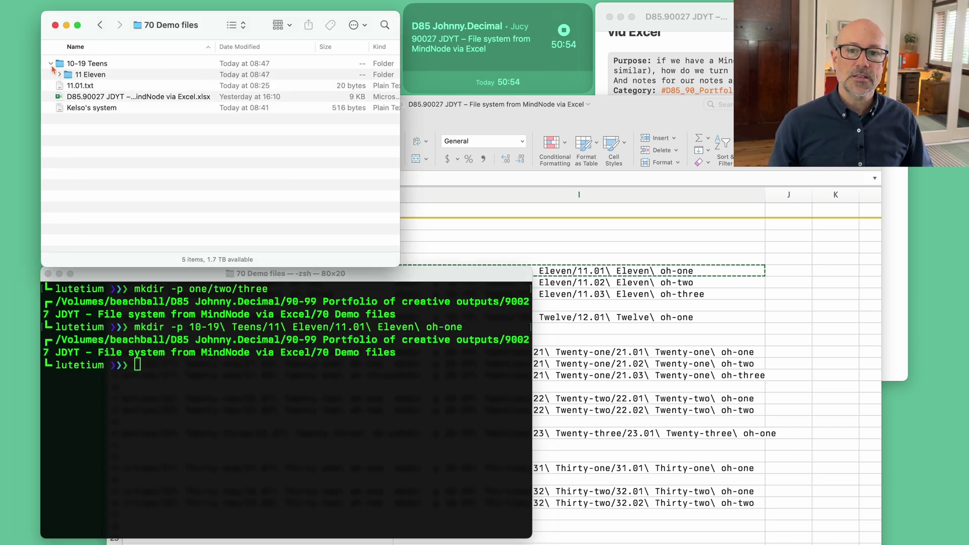
{"action": "left_click", "coordinate": [61, 74]}
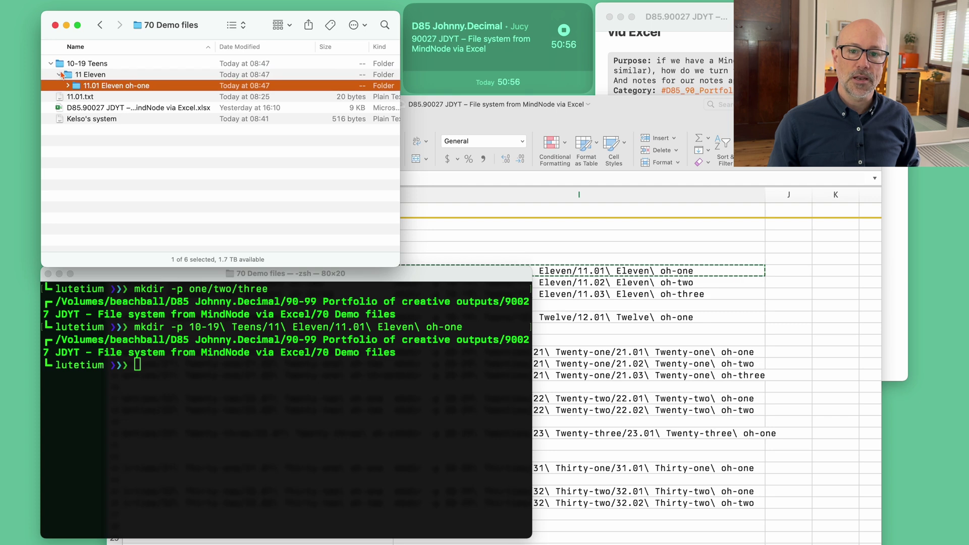
Copy the mkdir commands in I6:I26 from Excel, run them in Terminal, and check the folders in Finder
{"action": "left_click", "coordinate": [461, 139]}
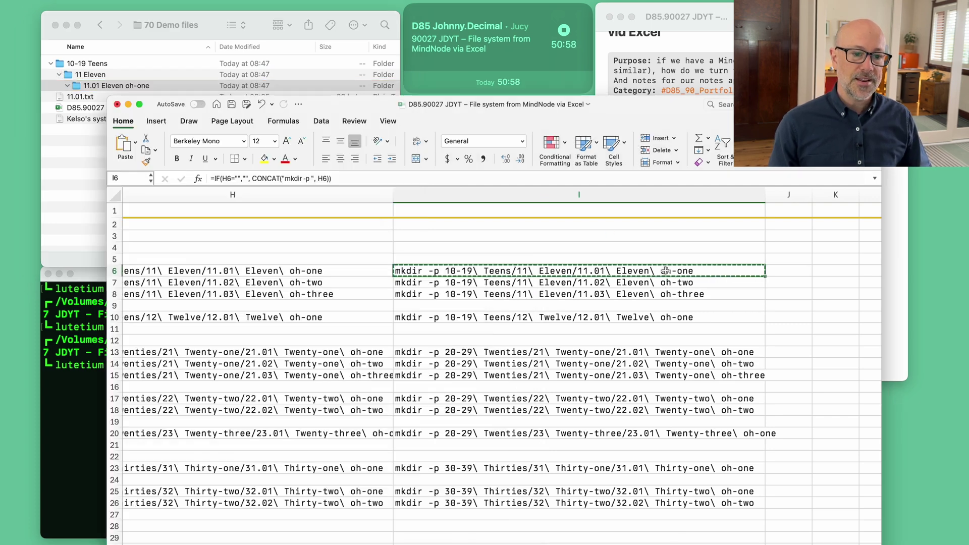
{"action": "left_click_drag", "start_coordinate": [579, 259], "coordinate": [606, 444]}
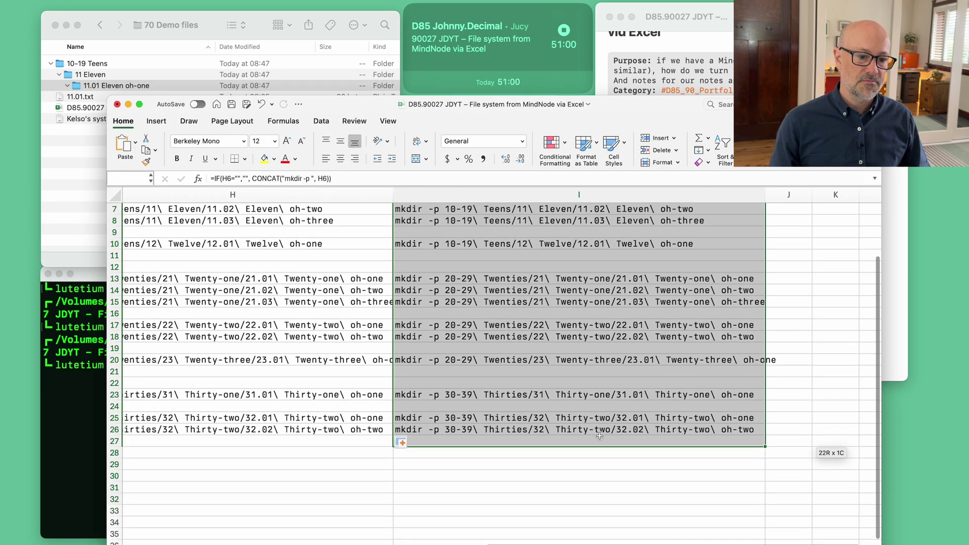
{"action": "key", "text": "cmd+c"}
{"action": "scroll", "coordinate": [404, 470], "scroll_direction": "up", "scroll_amount": 3}
{"action": "left_click", "coordinate": [92, 436]}
{"action": "key", "text": "cmd+v"}
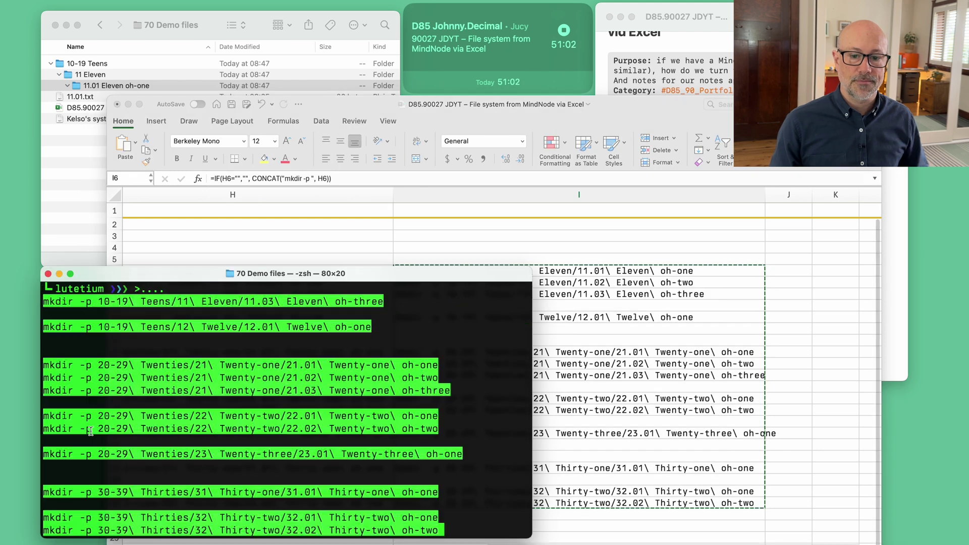
{"action": "key", "text": "Return"}
{"action": "left_click", "coordinate": [91, 126]}
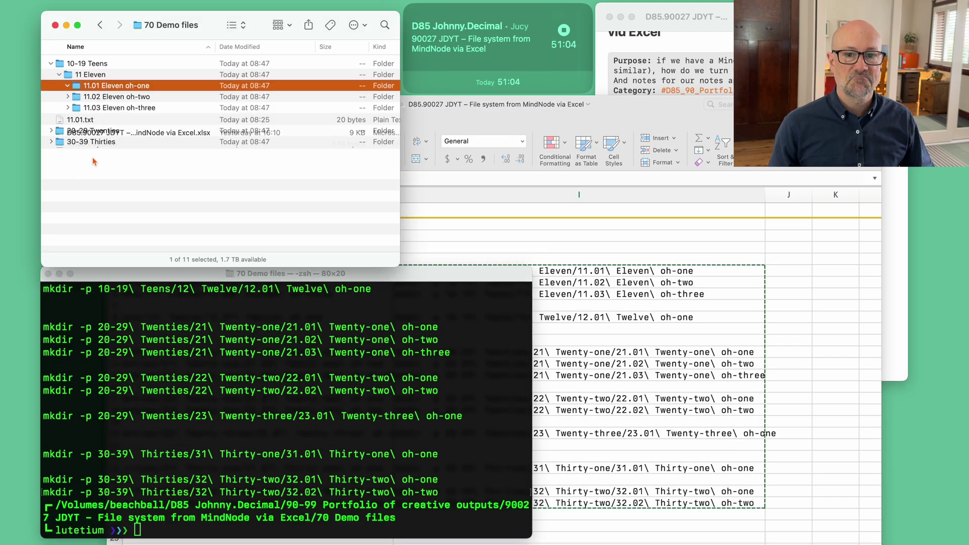
{"action": "left_click", "coordinate": [127, 202]}
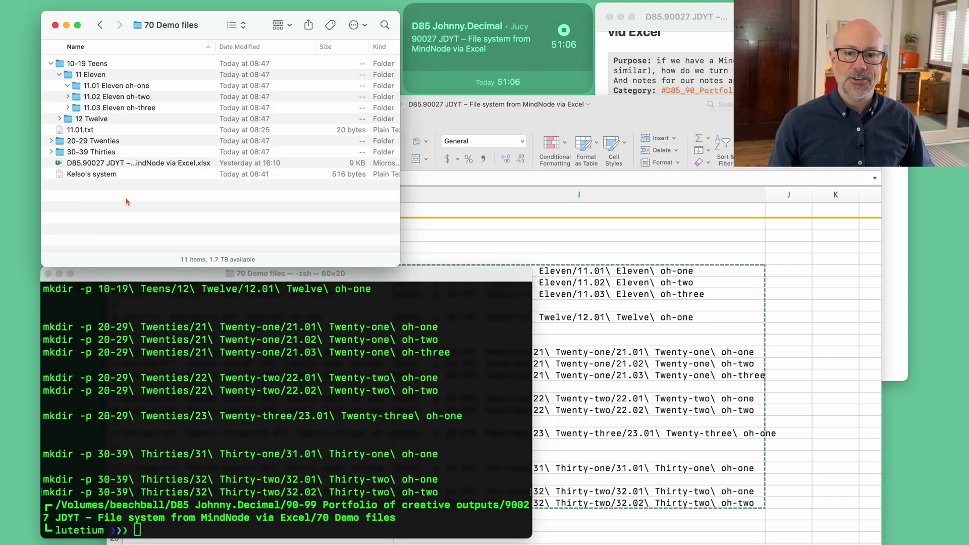
Create a folder named after the system's owner with mkdir in Terminal and change into it with cd
{"action": "right_click", "coordinate": [147, 201]}
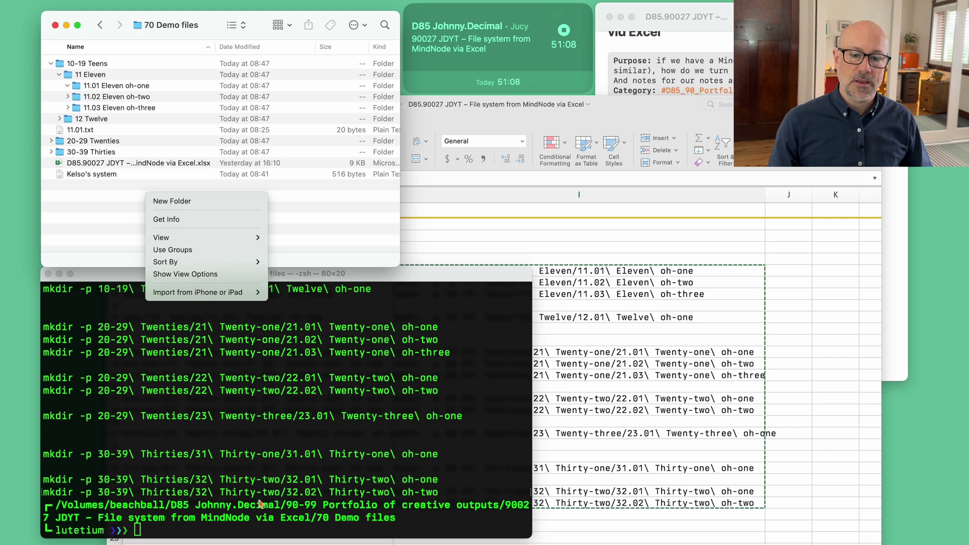
{"action": "key", "text": "super+Tab"}
{"action": "type", "text": "mkdir Kelso"}
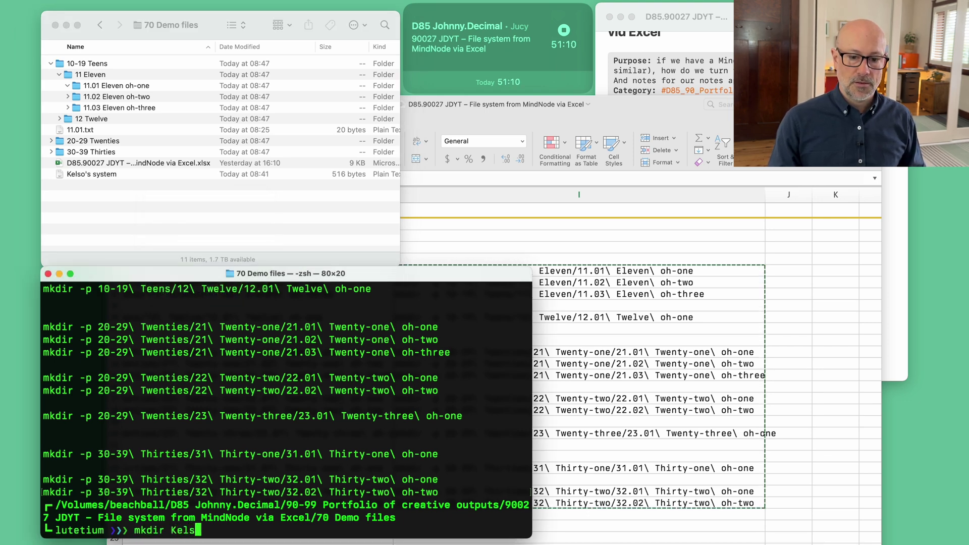
{"action": "key", "text": "Return"}
{"action": "type", "text": "cd Kelso/"}
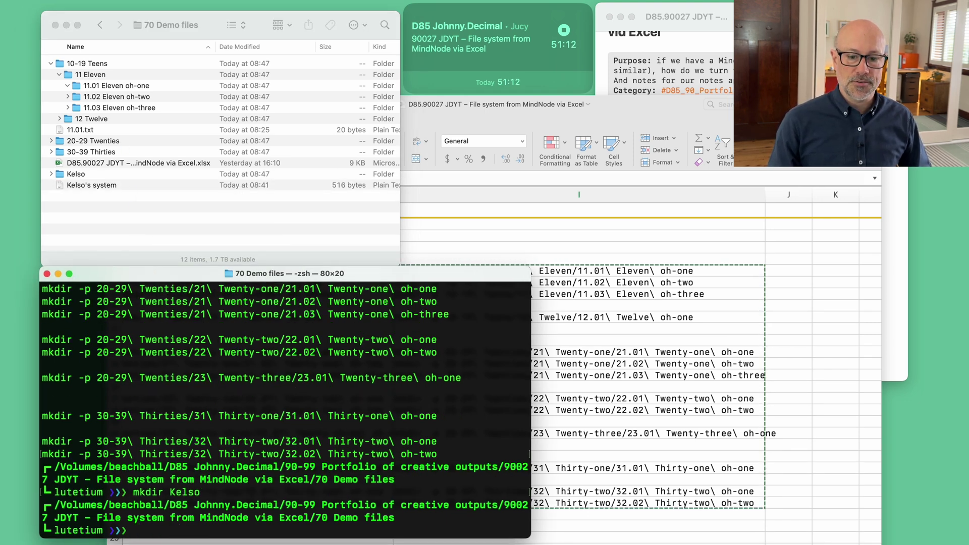
{"action": "key", "text": "Return"}
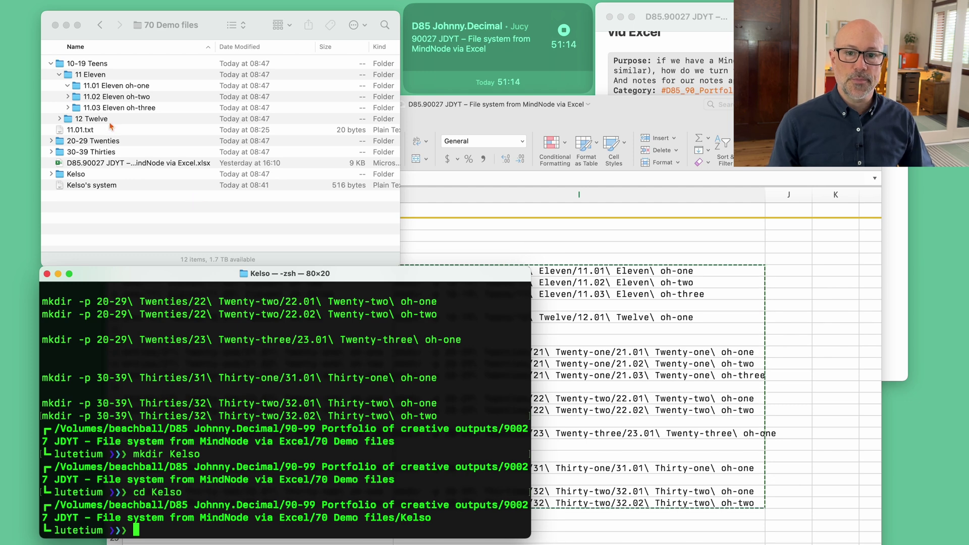
Delete the 10-19 Teens, 20-29 Twenties and 30-39 Thirties folders from 70 Demo files in Finder
{"action": "double_click", "coordinate": [87, 63]}
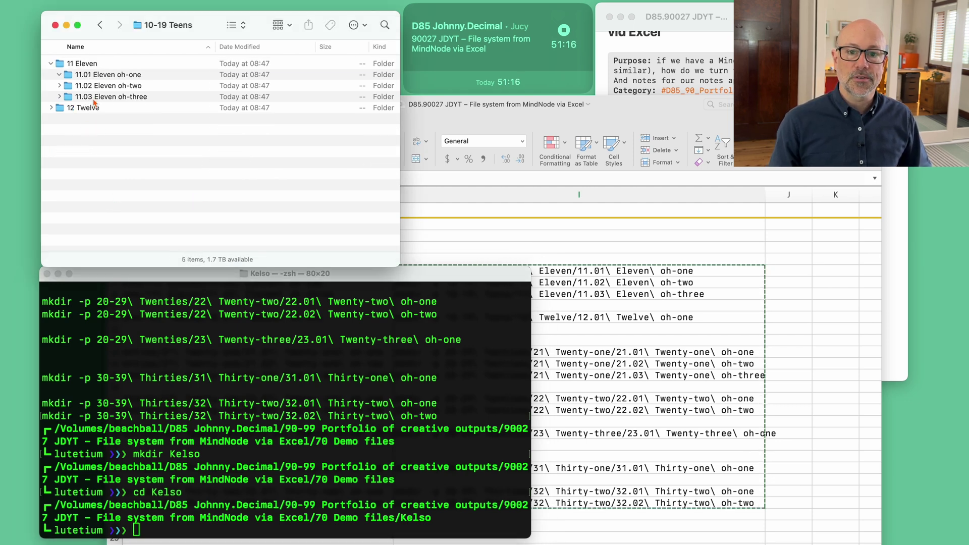
{"action": "key", "text": "super+Up"}
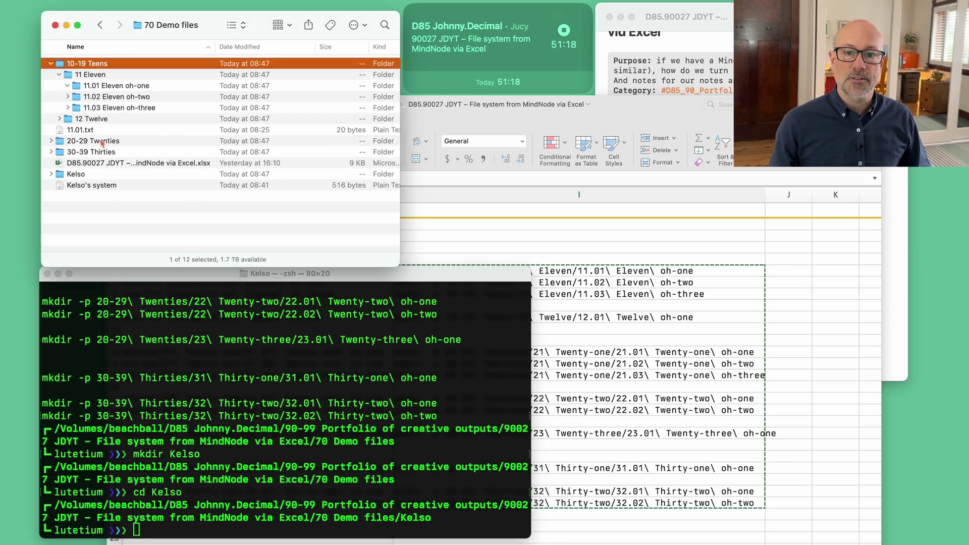
{"action": "left_click", "coordinate": [101, 142], "text": "super"}
{"action": "left_click", "coordinate": [102, 152], "text": "super"}
{"action": "key", "text": "super+BackSpace"}
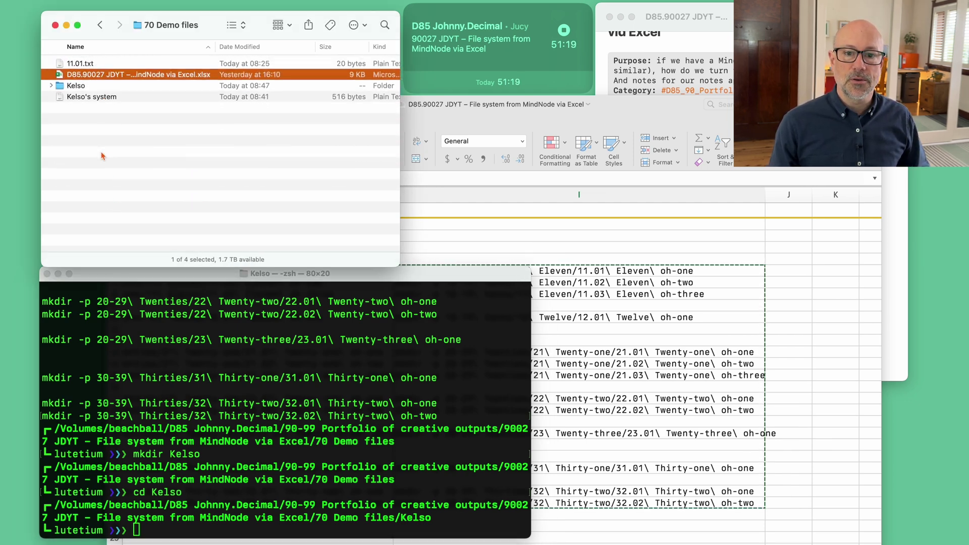
Run the copied mkdir commands in Terminal inside the system owner's new folder
{"action": "left_click", "coordinate": [230, 372]}
{"action": "key", "text": "super+v"}
{"action": "key", "text": "Return"}
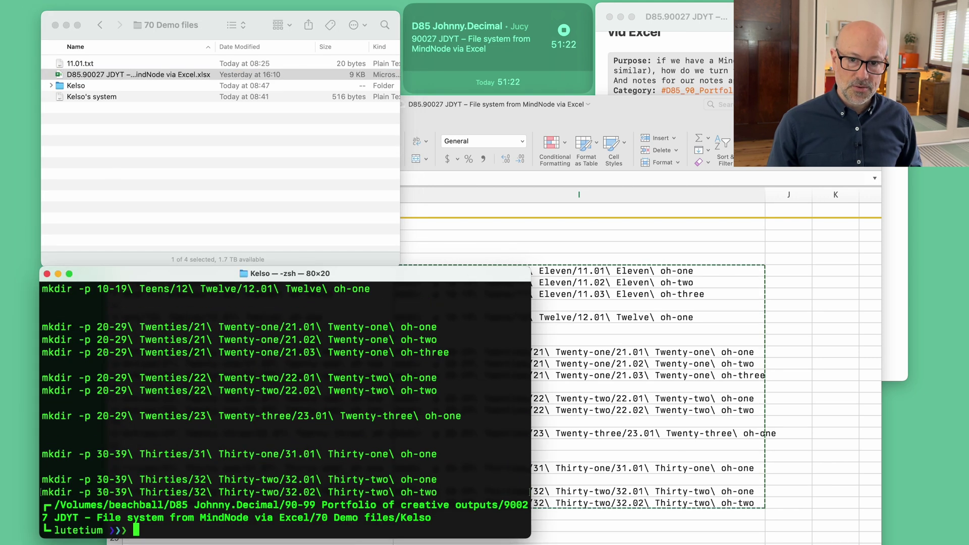
Examine the generated hierarchy in Finder by expanding the owner's folder, 10-19 Teens and 20-29 Twenties
{"action": "left_click", "coordinate": [52, 86]}
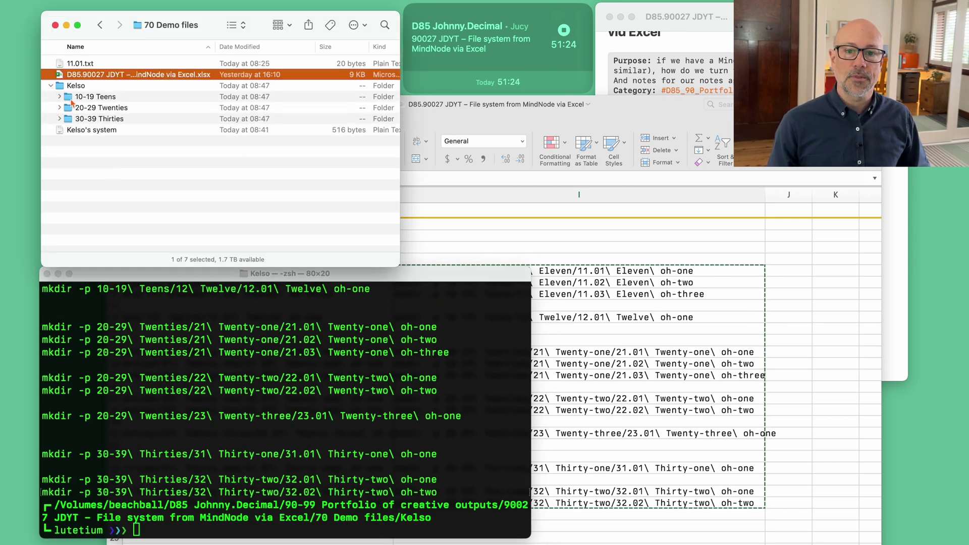
{"action": "left_click", "coordinate": [73, 98]}
{"action": "key", "text": "Right"}
{"action": "key", "text": "Down"}
{"action": "key", "text": "Down"}
{"action": "key", "text": "Down"}
{"action": "key", "text": "Right"}
{"action": "key", "text": "Down"}
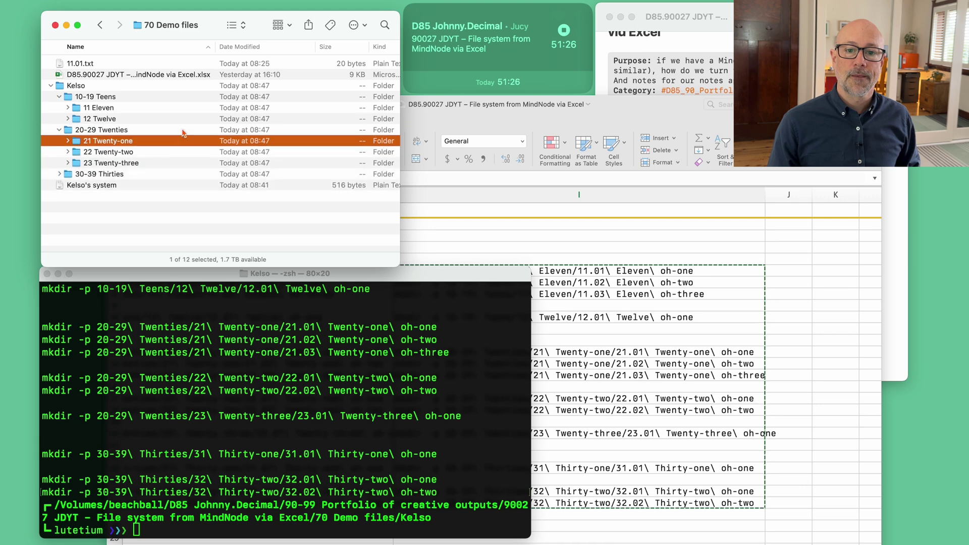
Expand the 21 Twenty-one folder in Finder to view its ID folders
{"action": "key", "text": "Right"}
{"action": "key", "text": "Down"}
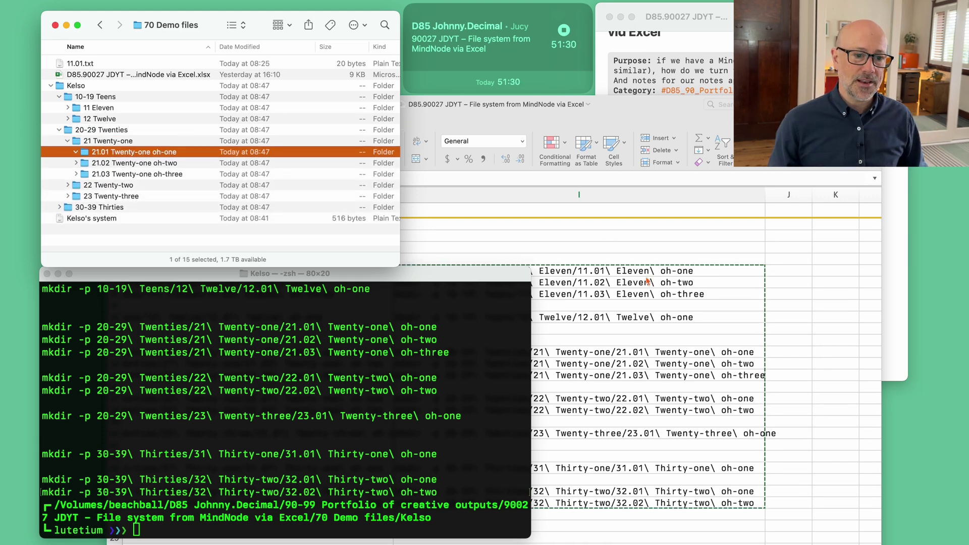
Switch to Excel and inspect the sample echo command in E6 of the "What we're going for" sheet
{"action": "left_click", "coordinate": [505, 104]}
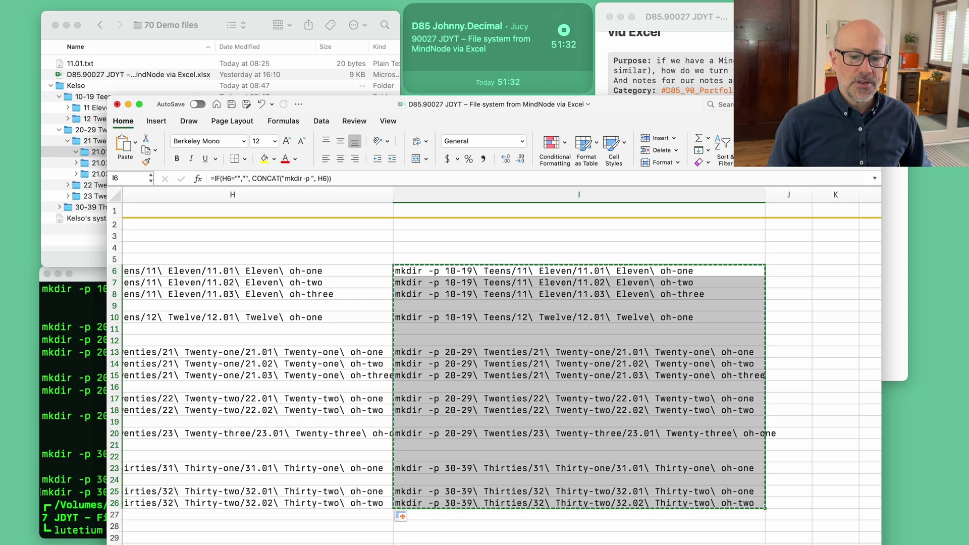
{"action": "key", "text": "ctrl+Page_Up"}
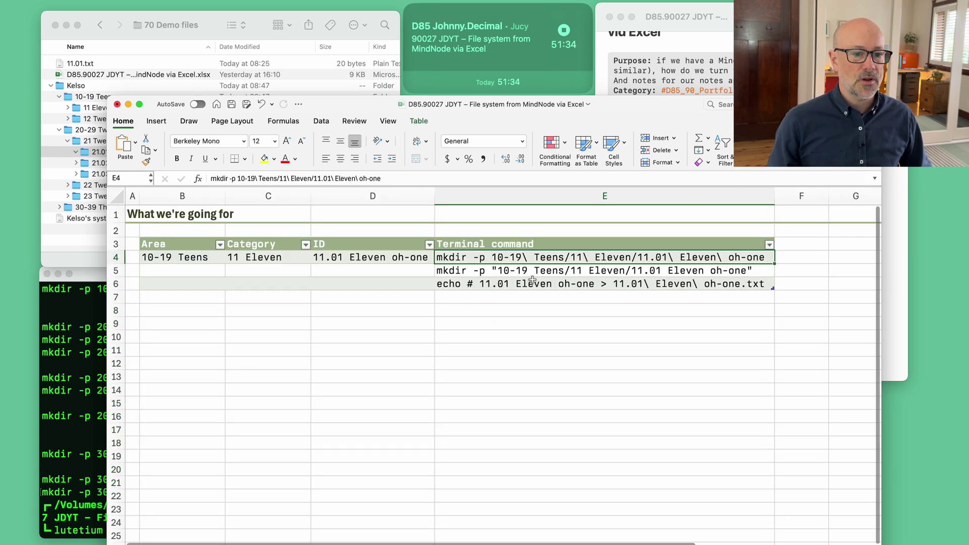
{"action": "left_click", "coordinate": [550, 286]}
Clear the Terminal window and run echo text to the screen
{"action": "left_click", "coordinate": [76, 474]}
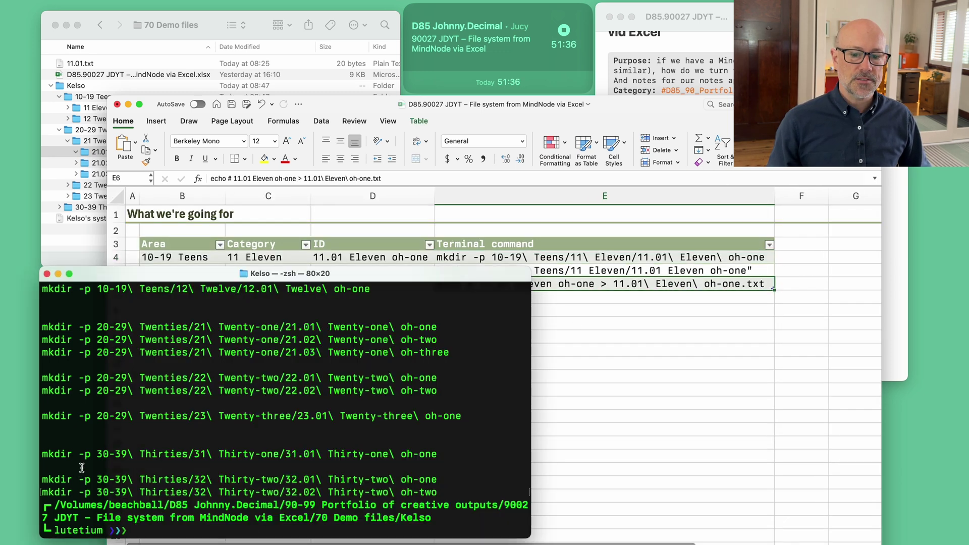
{"action": "key", "text": "super+k"}
{"action": "type", "text": "echo "}
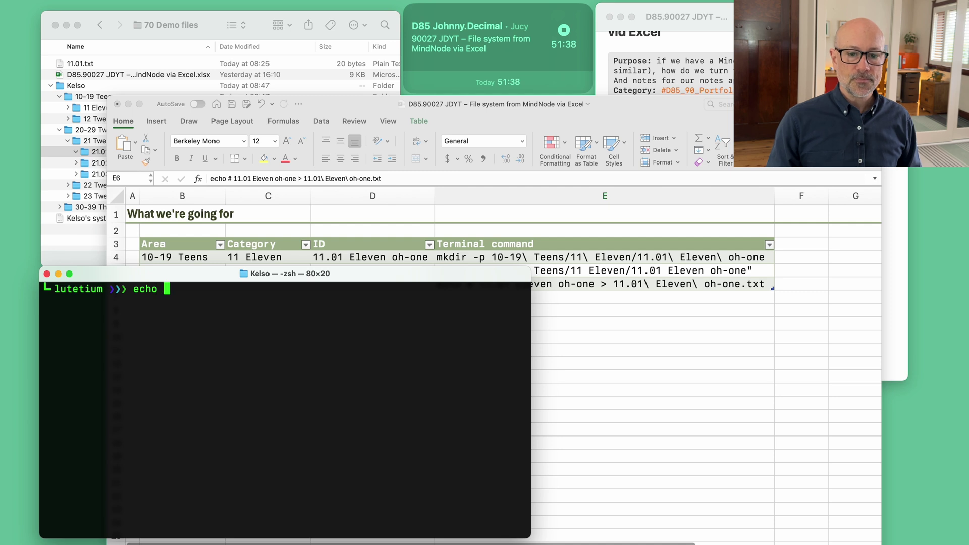
{"action": "type", "text": "text "}
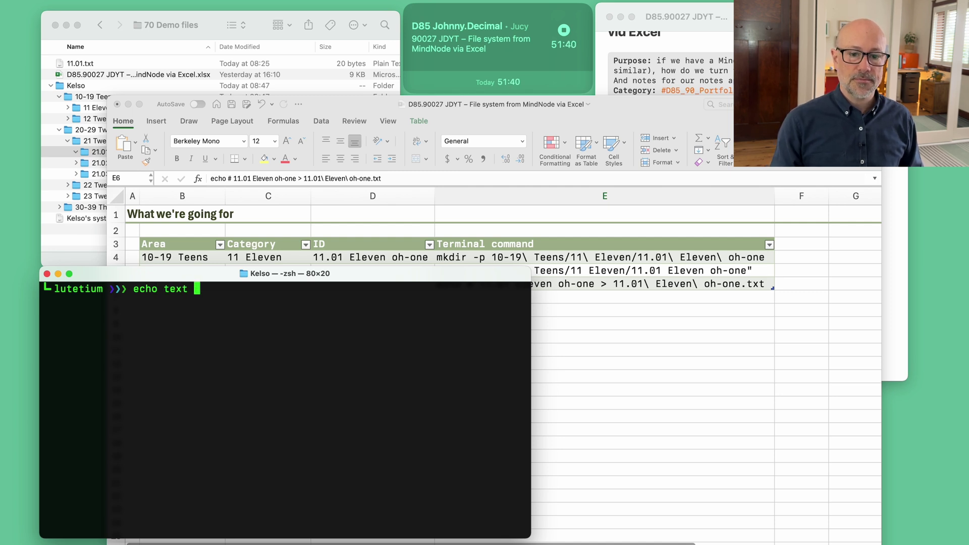
{"action": "type", "text": "to the screen"}
{"action": "key", "text": "Return"}
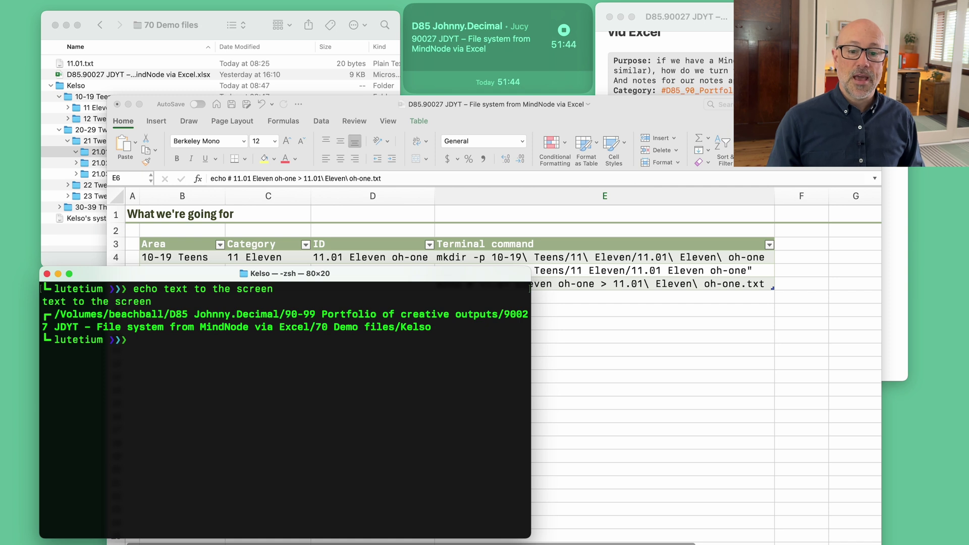
Rerun the echo command in Terminal with its output redirected to text.txt
{"action": "key", "text": "Up"}
{"action": "type", "text": "> "}
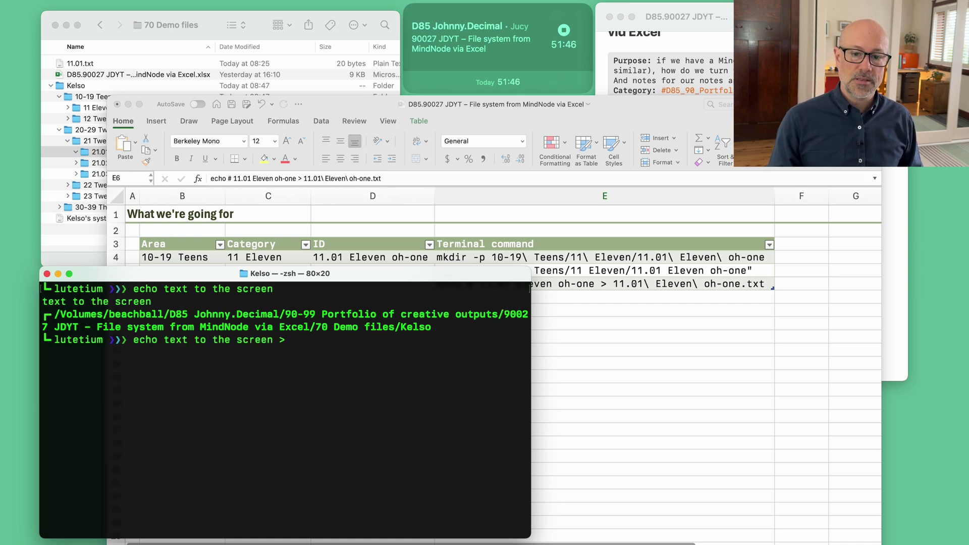
{"action": "type", "text": "text.f"}
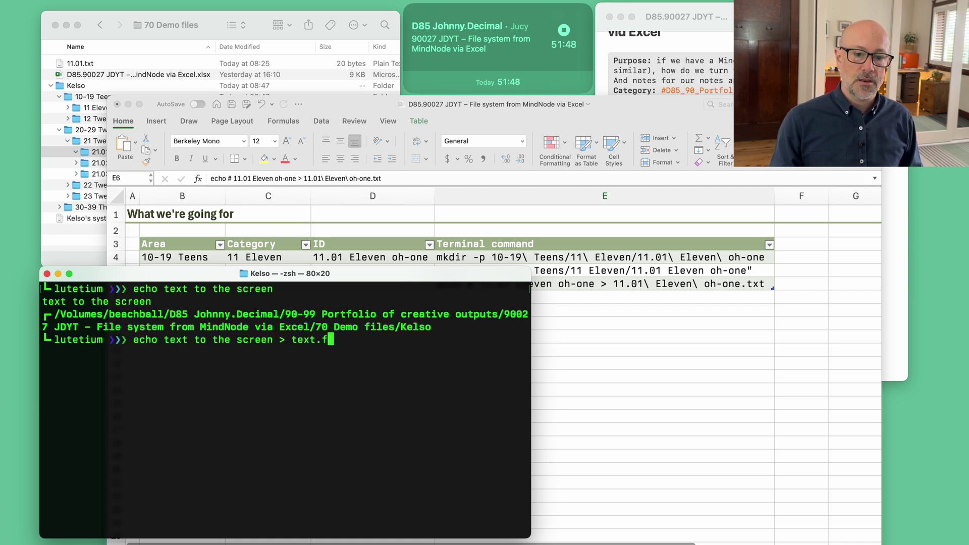
{"action": "key", "text": "BackSpace"}
{"action": "type", "text": "txt"}
{"action": "key", "text": "Return"}
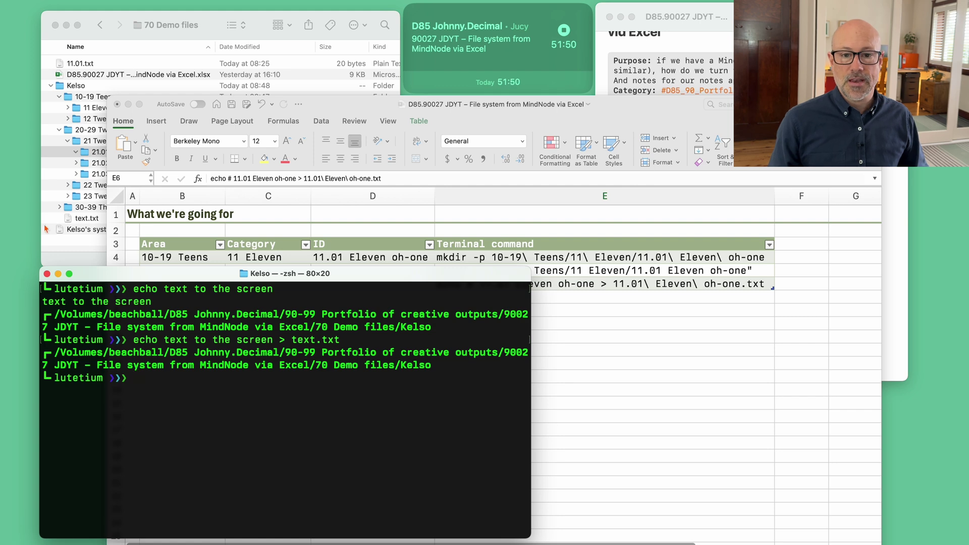
Open text.txt from Finder to check its contents, close the editor and delete the file
{"action": "left_click", "coordinate": [87, 224]}
{"action": "double_click", "coordinate": [87, 223]}
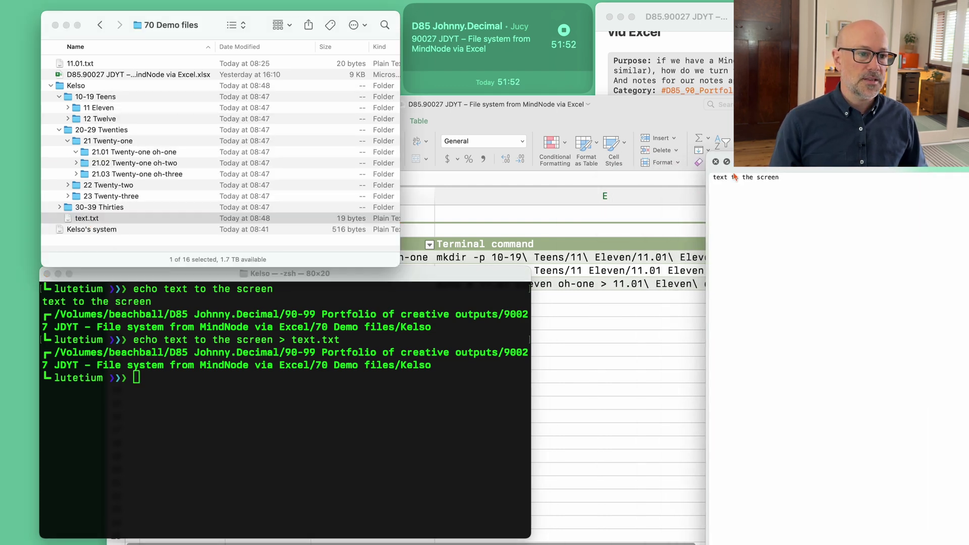
{"action": "key", "text": "super+q"}
{"action": "key", "text": "super+BackSpace"}
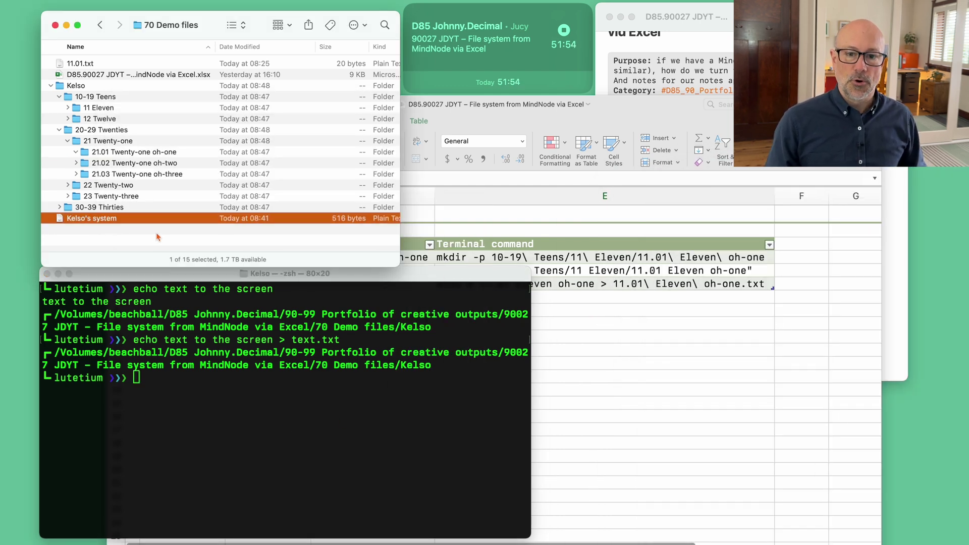
Return to the Excel sheet holding the mkdir commands and hide column I
{"action": "left_click", "coordinate": [335, 401]}
{"action": "left_click", "coordinate": [649, 310]}
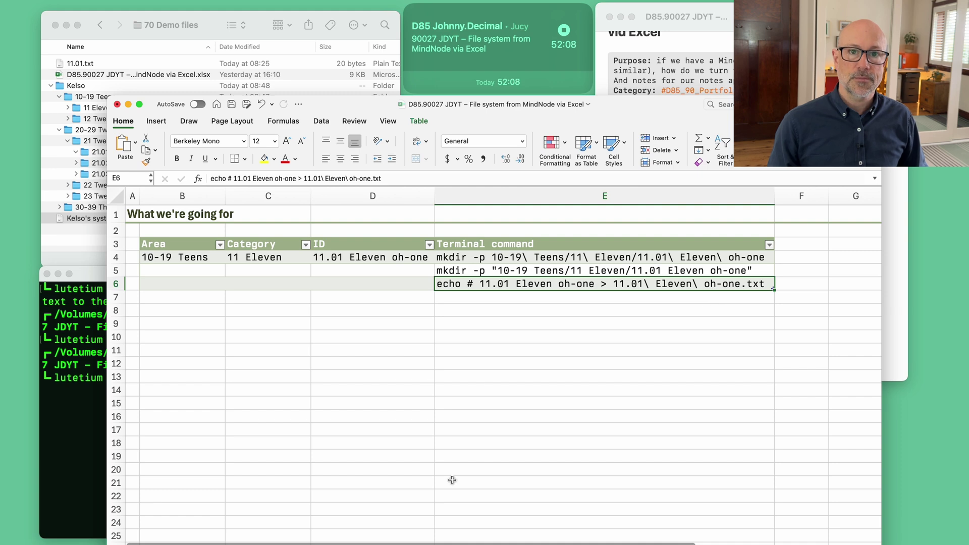
{"action": "key", "text": "ctrl+Page_Down"}
{"action": "key", "text": "cmd+c"}
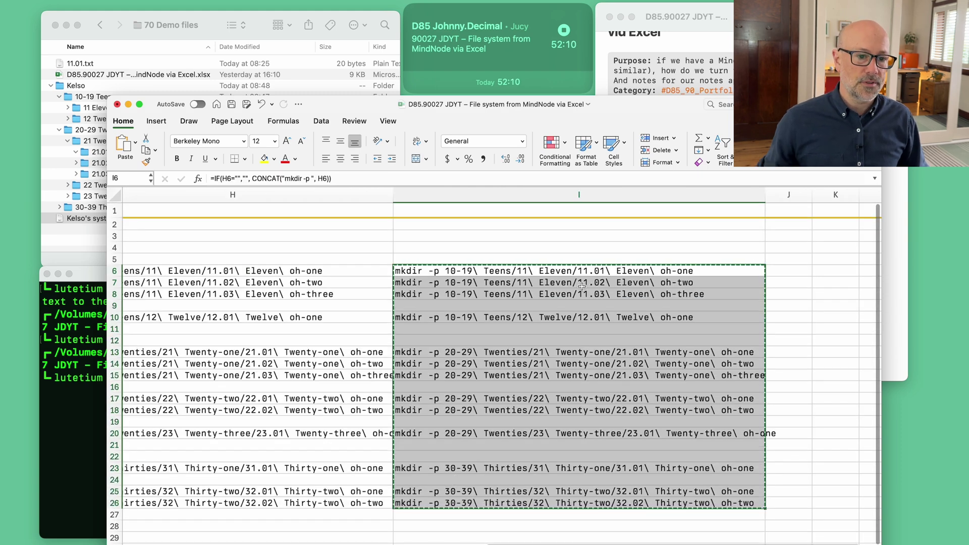
{"action": "left_click", "coordinate": [664, 289]}
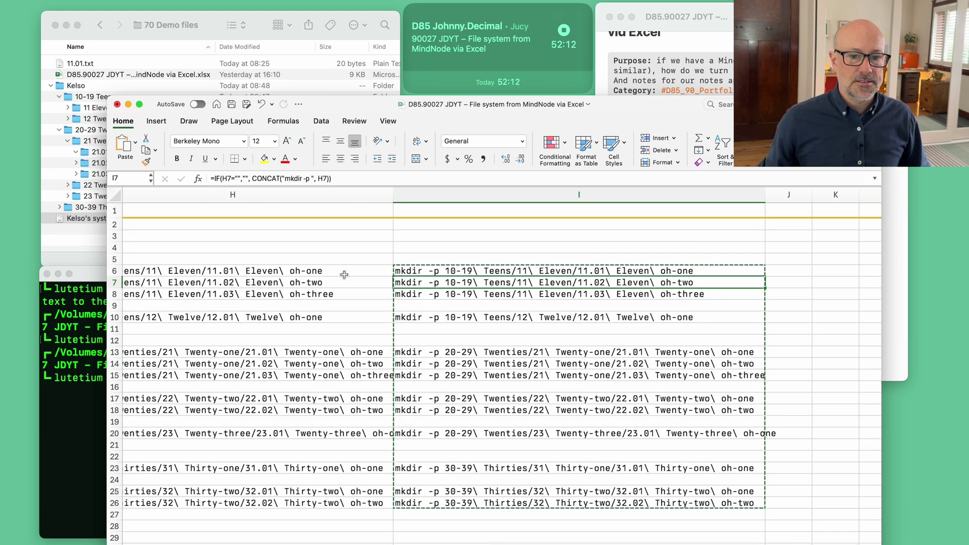
{"action": "scroll", "coordinate": [362, 277], "scroll_direction": "left", "scroll_amount": 2}
{"action": "left_click", "coordinate": [471, 197]}
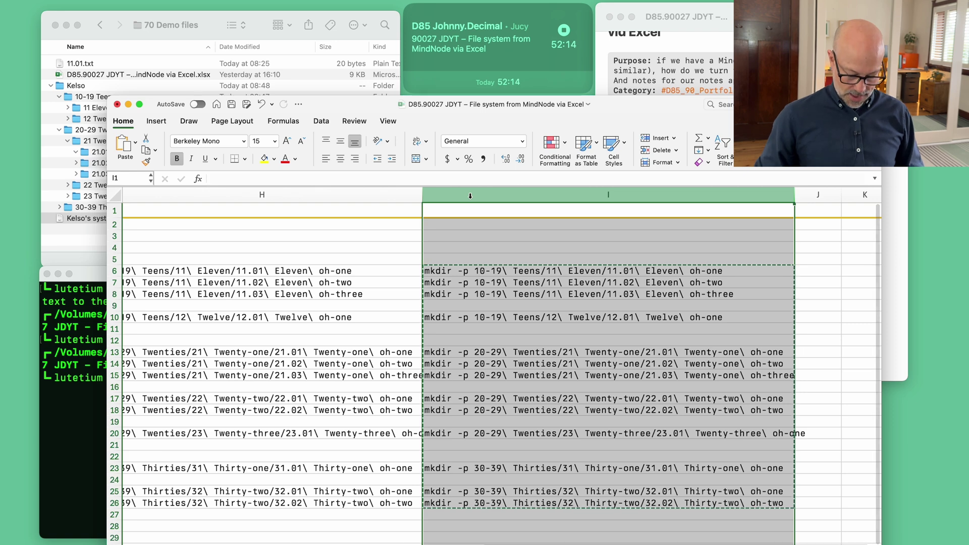
{"action": "key", "text": "ctrl+0"}
{"action": "left_click", "coordinate": [438, 247]}
Hide column H, which holds the escaped folder paths
{"action": "scroll", "coordinate": [498, 256], "scroll_direction": "left", "scroll_amount": 5}
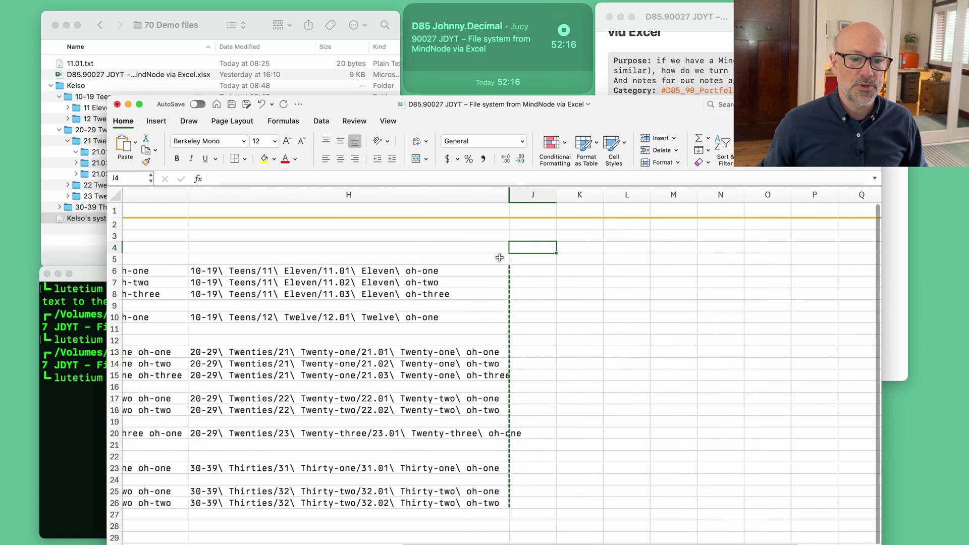
{"action": "scroll", "coordinate": [500, 258], "scroll_direction": "left", "scroll_amount": 3}
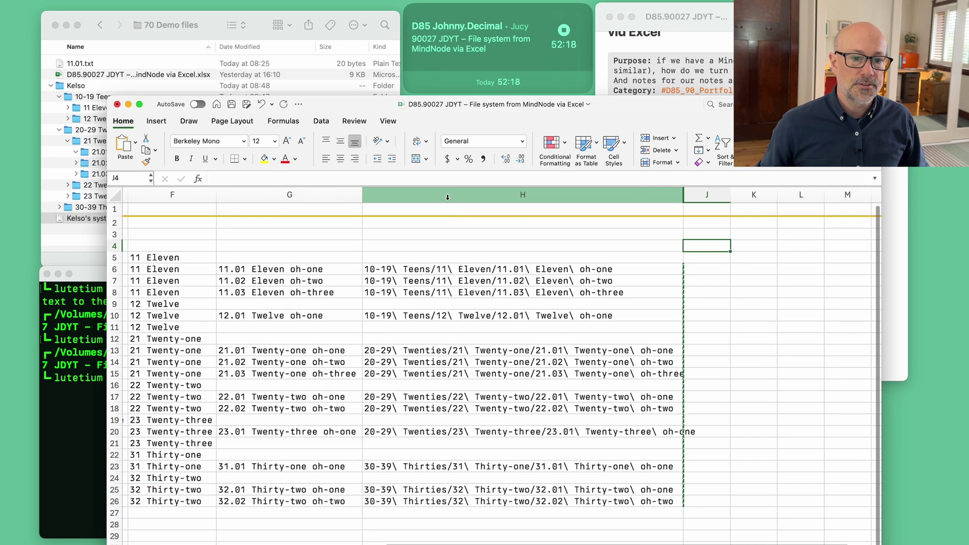
{"action": "left_click", "coordinate": [448, 196]}
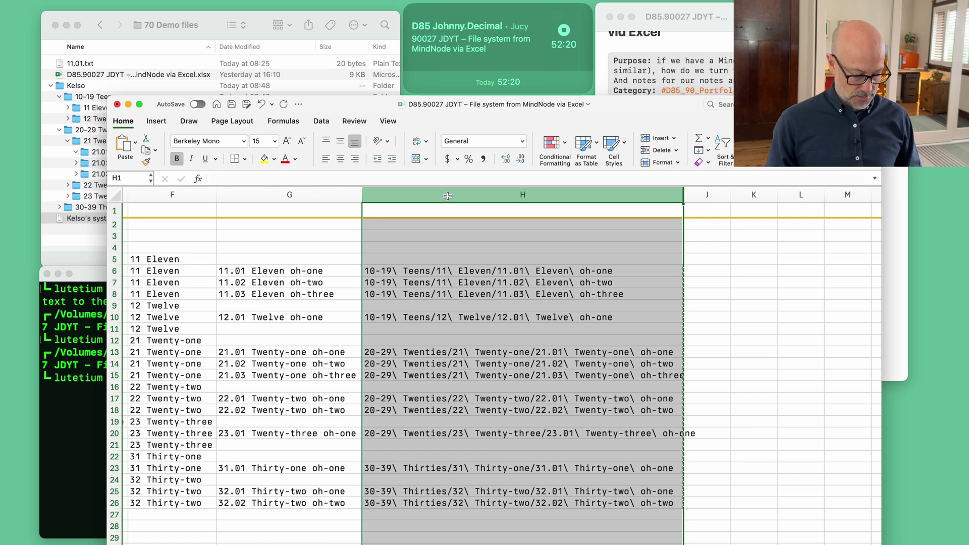
{"action": "key", "text": "ctrl+0"}
Enter =CONCAT("echo # ", G6, " > ", SUBSTITUTE(G6, " ", "\ ")) in cell J6
{"action": "left_click_drag", "start_coordinate": [292, 268], "coordinate": [237, 294]}
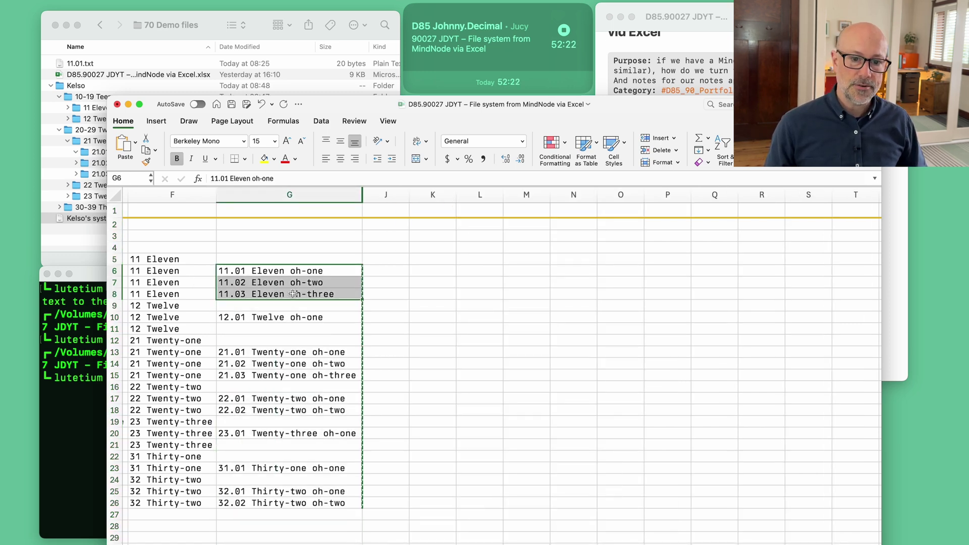
{"action": "left_click", "coordinate": [391, 270]}
{"action": "type", "text": "="}
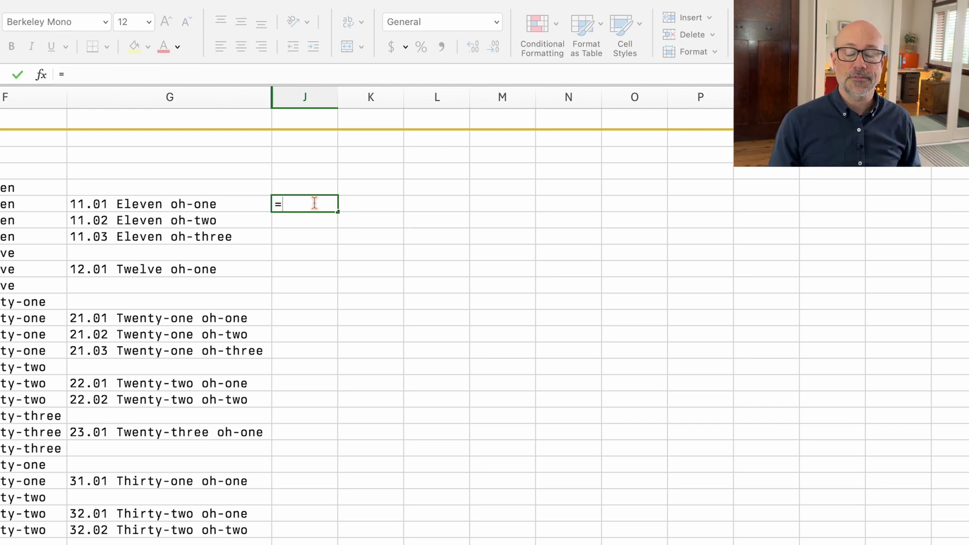
{"action": "type", "text": "concat(\"echo # \","}
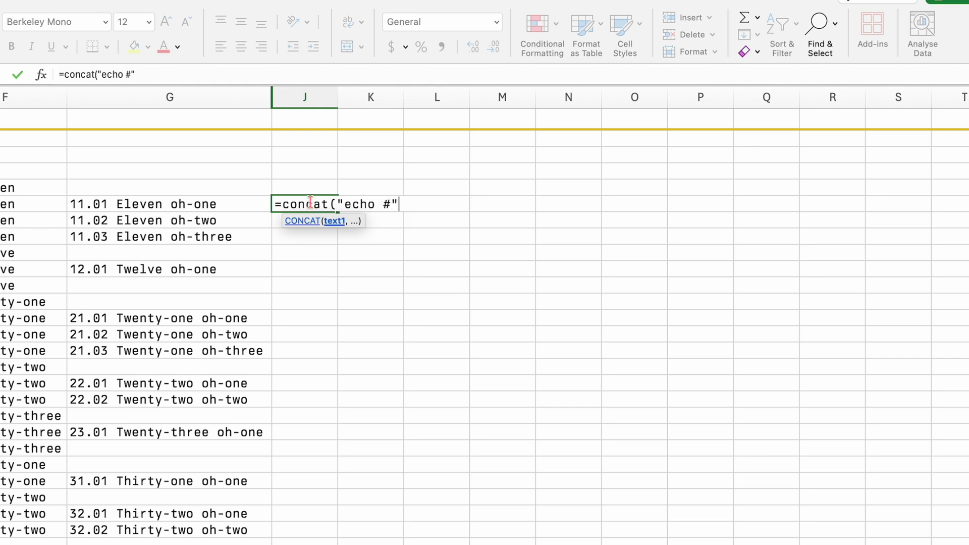
{"action": "left_click", "coordinate": [236, 204]}
{"action": "type", "text": ", \" > \", SUBSTITUTE("}
{"action": "left_click", "coordinate": [236, 204]}
{"action": "type", "text": ", \" \", "}
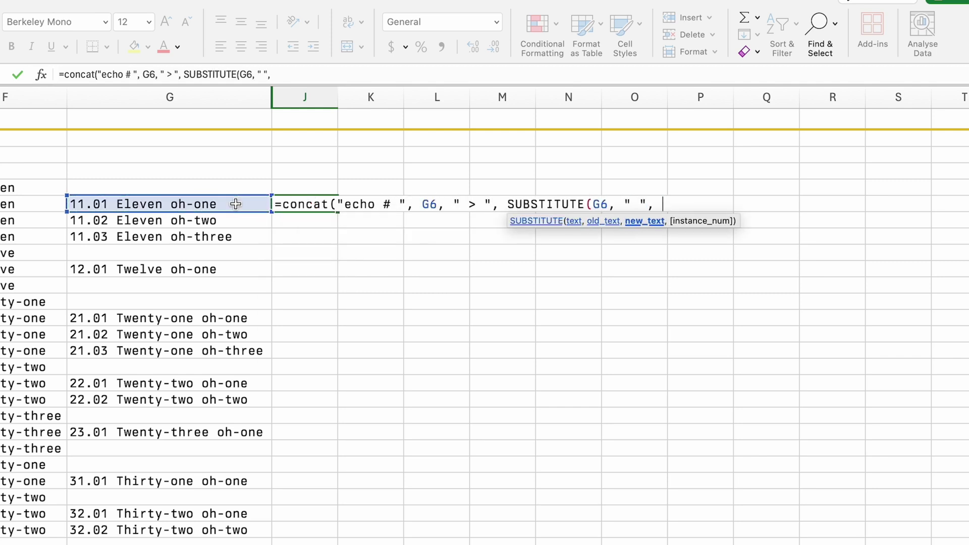
{"action": "type", "text": "\"\\ :\"))"}
{"action": "key", "text": "Return"}
Add ".txt" as the final CONCAT argument of the formula in J6
{"action": "key", "text": "Up"}
{"action": "left_click", "coordinate": [321, 74]}
{"action": "type", "text": ", \".txt\""}
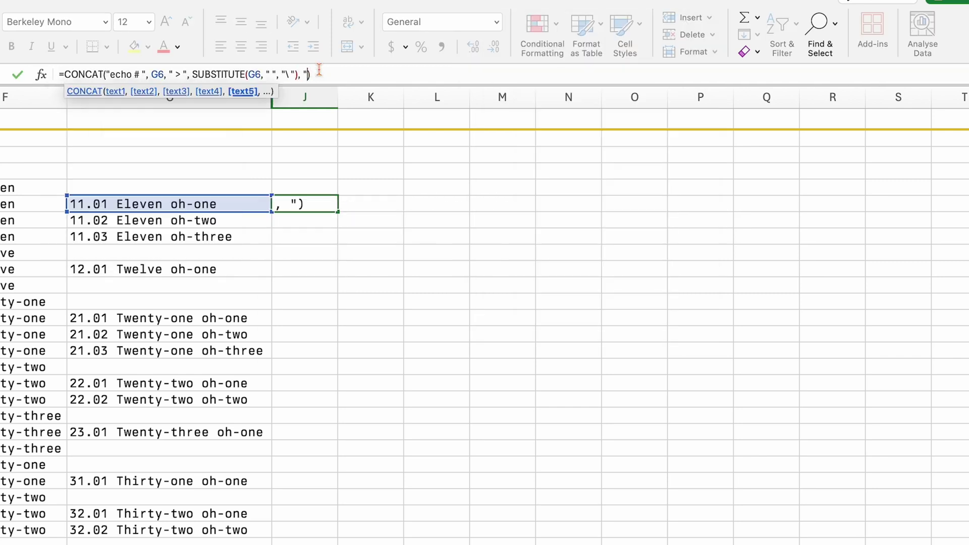
{"action": "key", "text": "Return"}
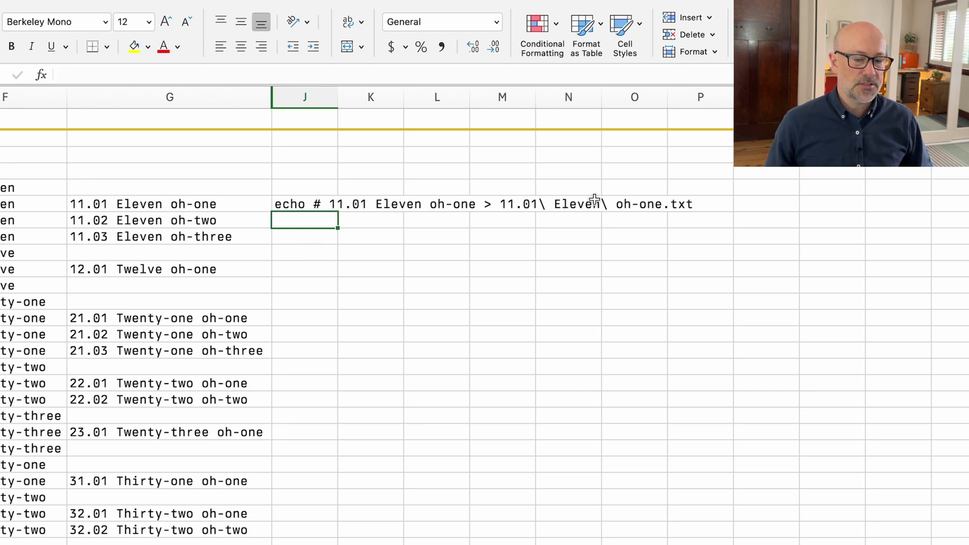
Review the CONCAT formula inside cell J6 and close it without changes
{"action": "left_click", "coordinate": [330, 205]}
{"action": "double_click", "coordinate": [330, 204]}
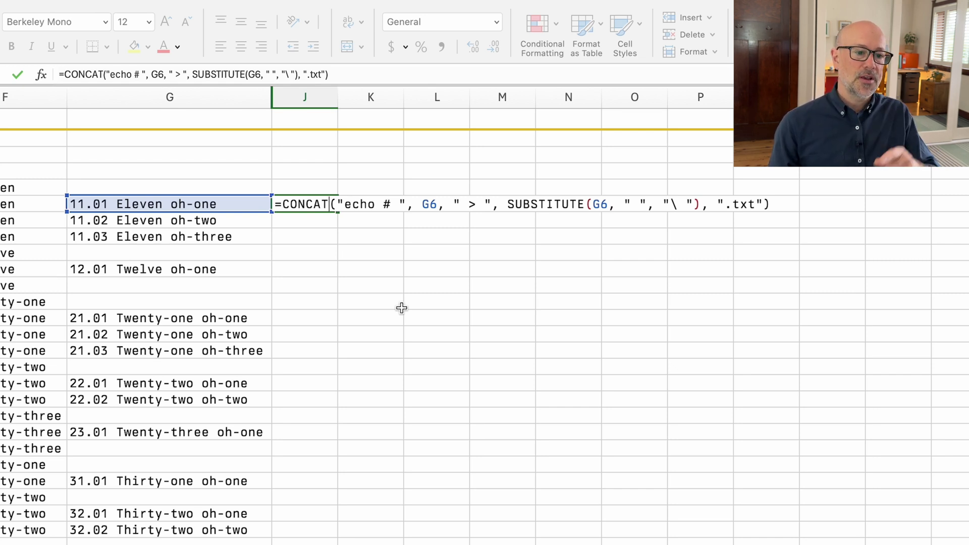
{"action": "key", "text": "ctrl+Return"}
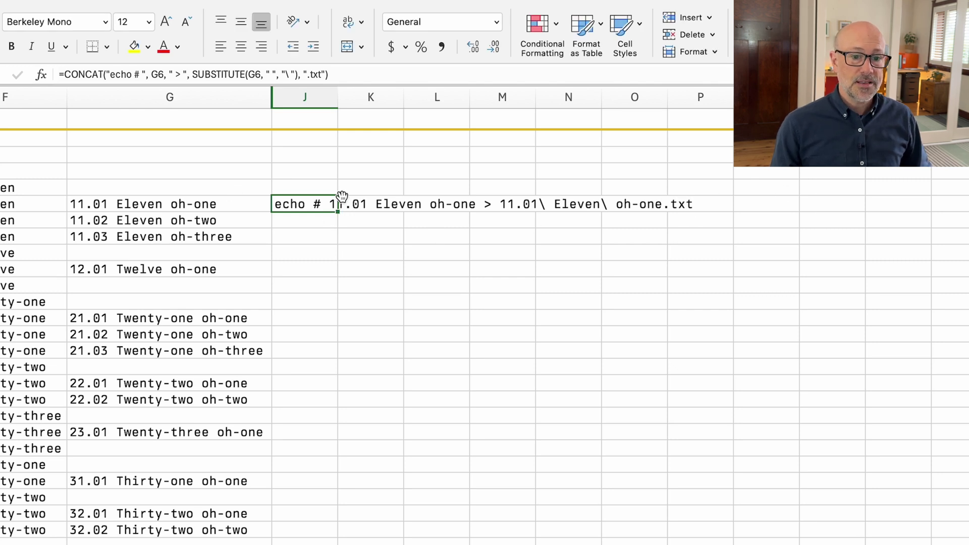
Wrap the J6 formula in IF(G6="", "", …) so that rows without an ID stay blank
{"action": "left_click", "coordinate": [73, 74]}
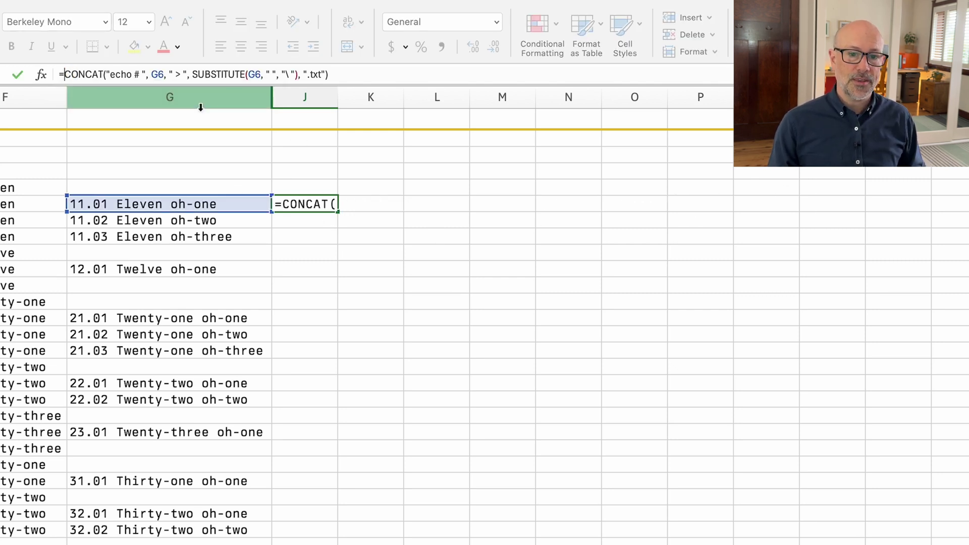
{"action": "type", "text": "if("}
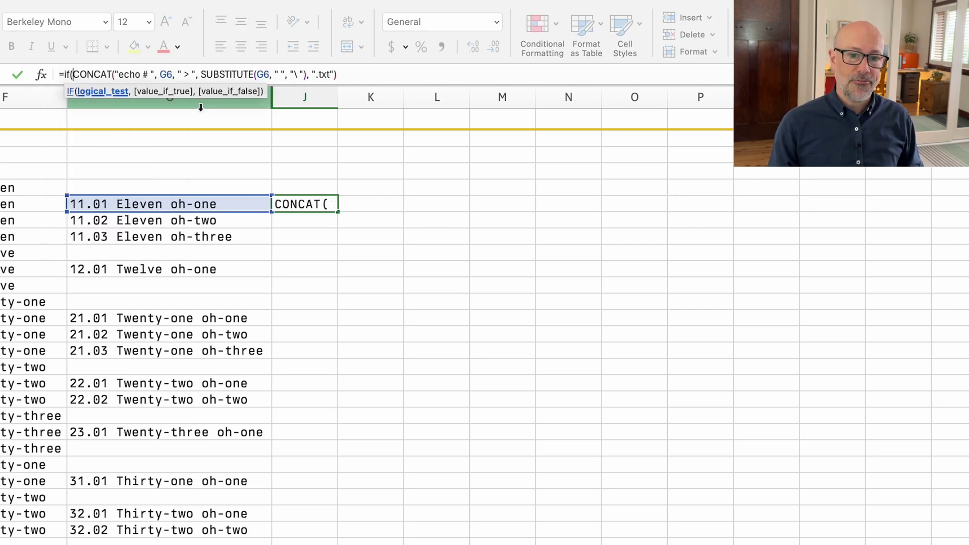
{"action": "left_click", "coordinate": [116, 212]}
{"action": "key", "text": "Return"}
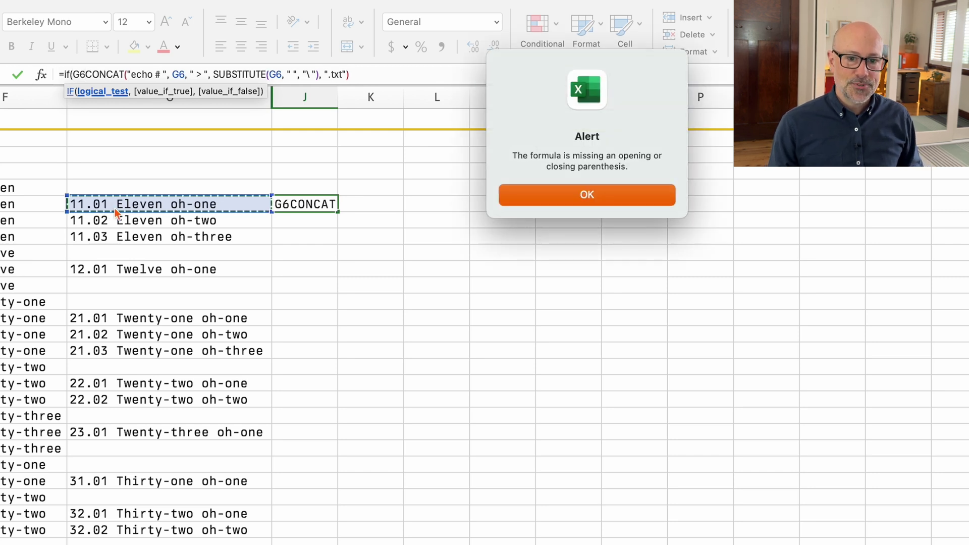
{"action": "key", "text": "Return"}
{"action": "left_click", "coordinate": [86, 74]}
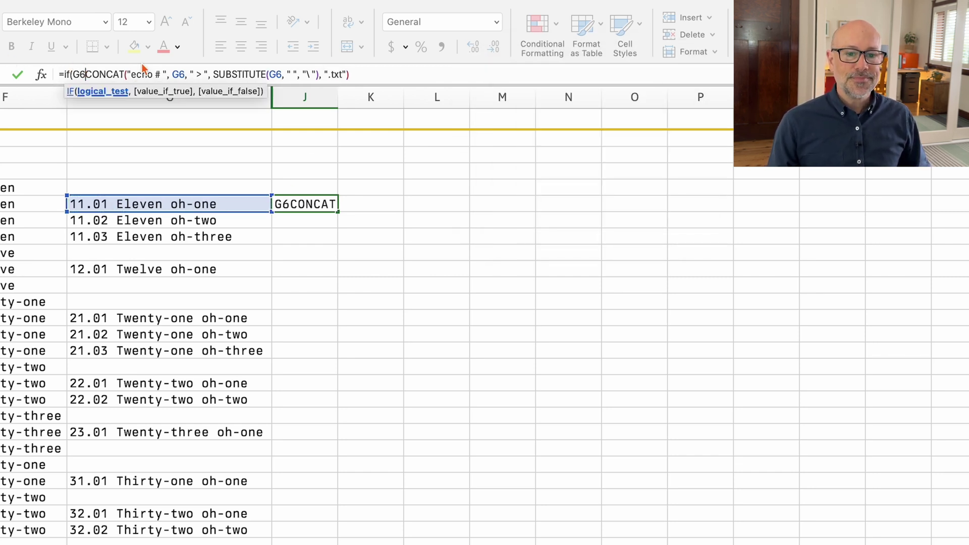
{"action": "type", "text": "=\"\", \"\""}
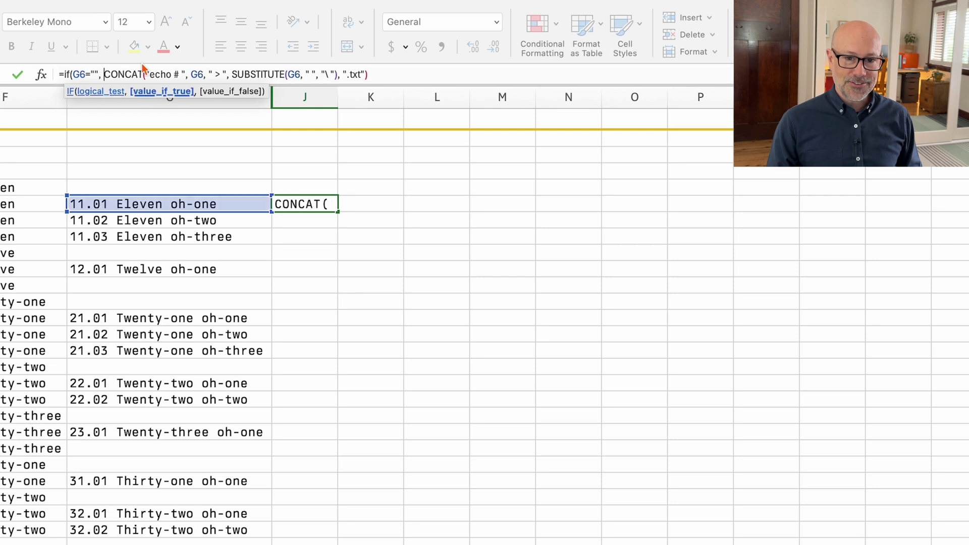
{"action": "type", "text": ","}
{"action": "left_click", "coordinate": [444, 76]}
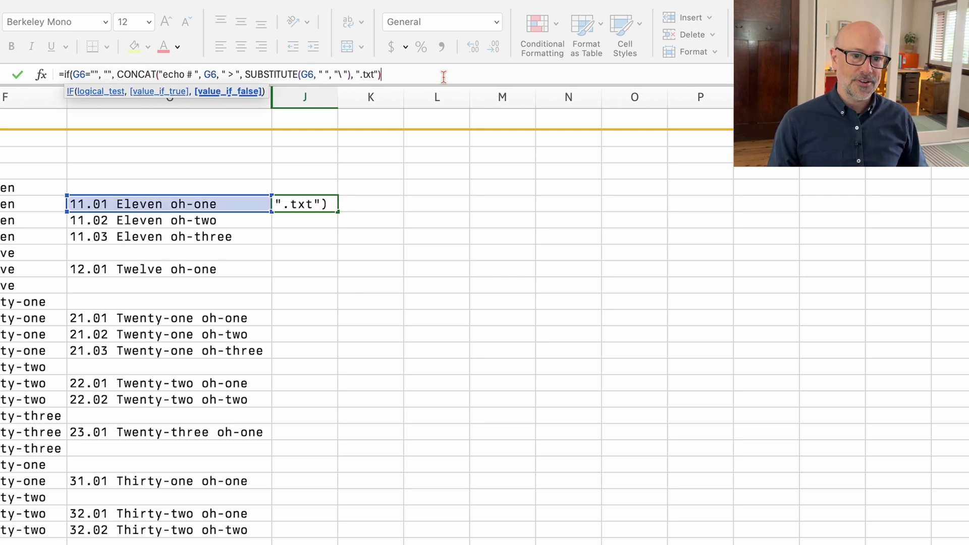
{"action": "type", "text": ")"}
{"action": "key", "text": "Return"}
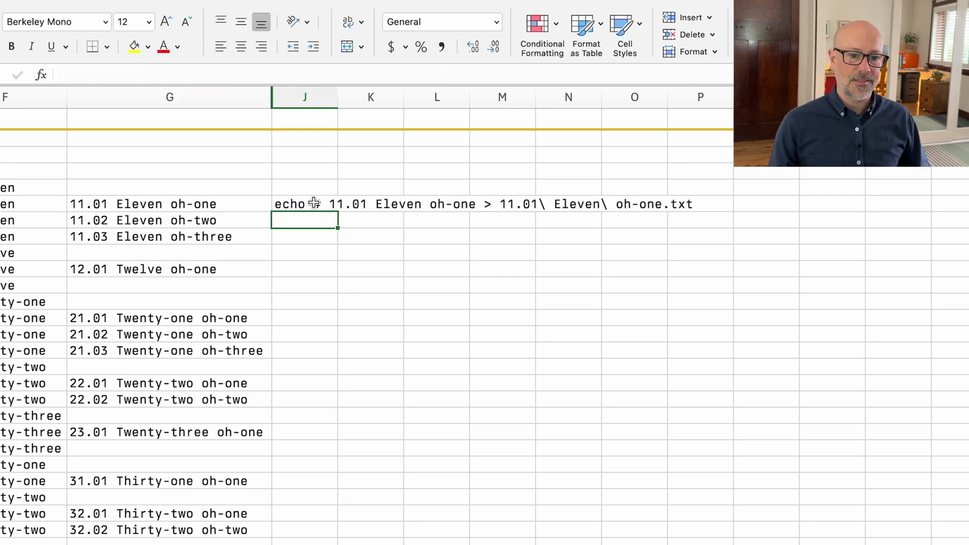
Fill the J6 echo formula down column J to row 26
{"action": "left_click", "coordinate": [323, 204]}
{"action": "left_click_drag", "start_coordinate": [341, 215], "coordinate": [323, 530]}
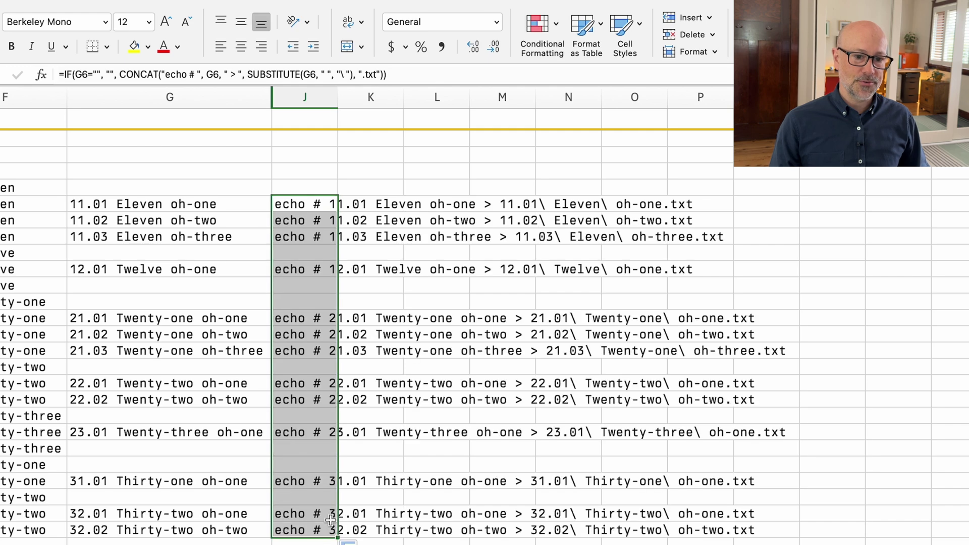
Copy the echo commands in J6:J26 and run them in Terminal in the Kelso folder
{"action": "key", "text": "super+c"}
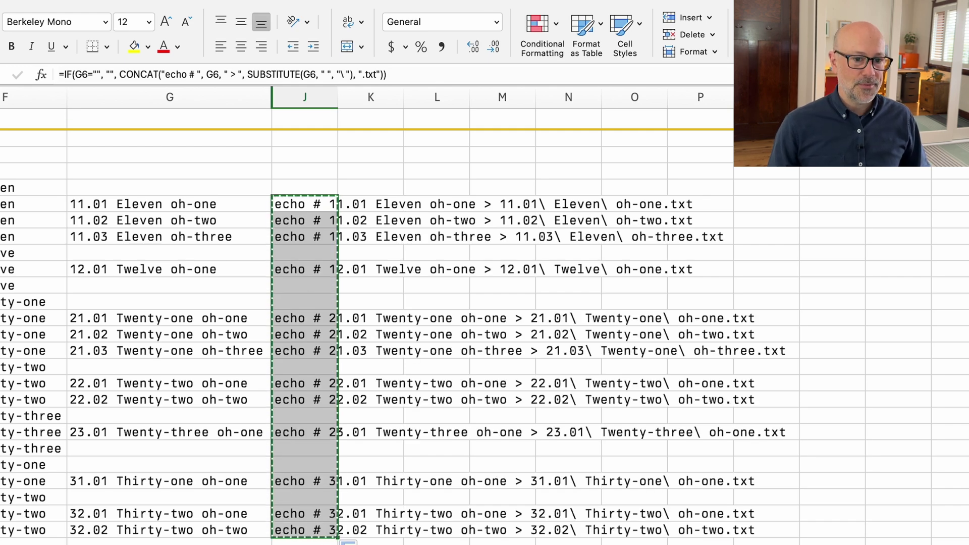
{"action": "key", "text": "super+Tab"}
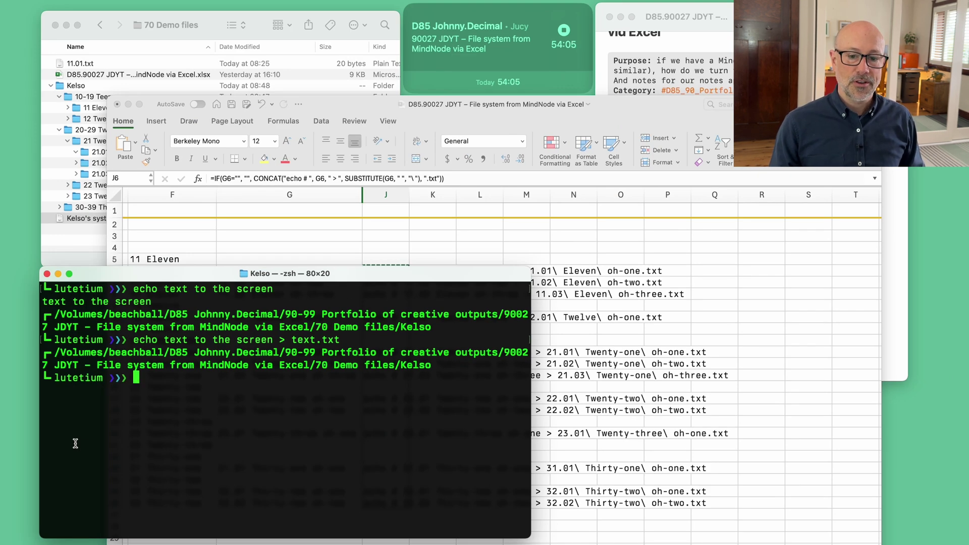
{"action": "key", "text": "super+v"}
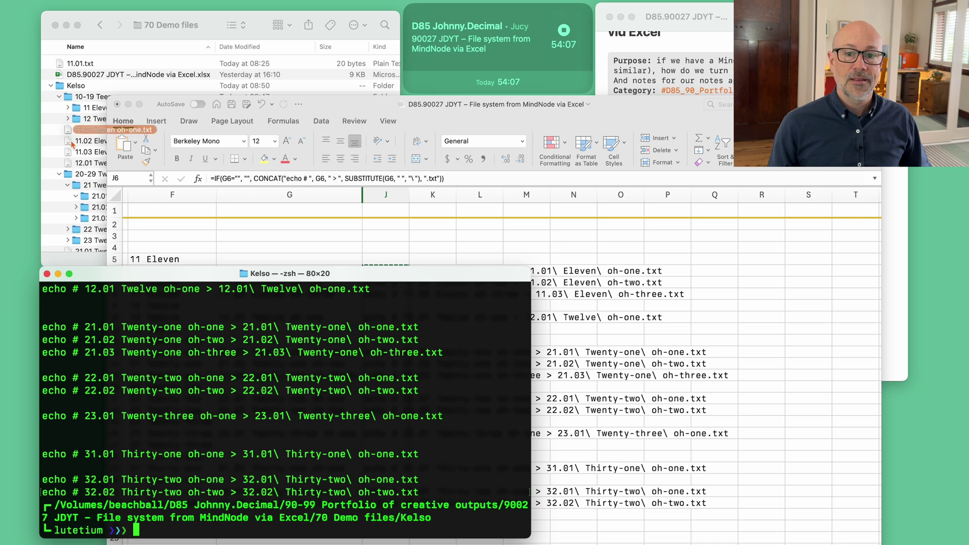
Switch to Finder and collapse the 10-19 Teens and 20-29 Twenties folders to examine the generated text files in Kelso
{"action": "left_click", "coordinate": [62, 101]}
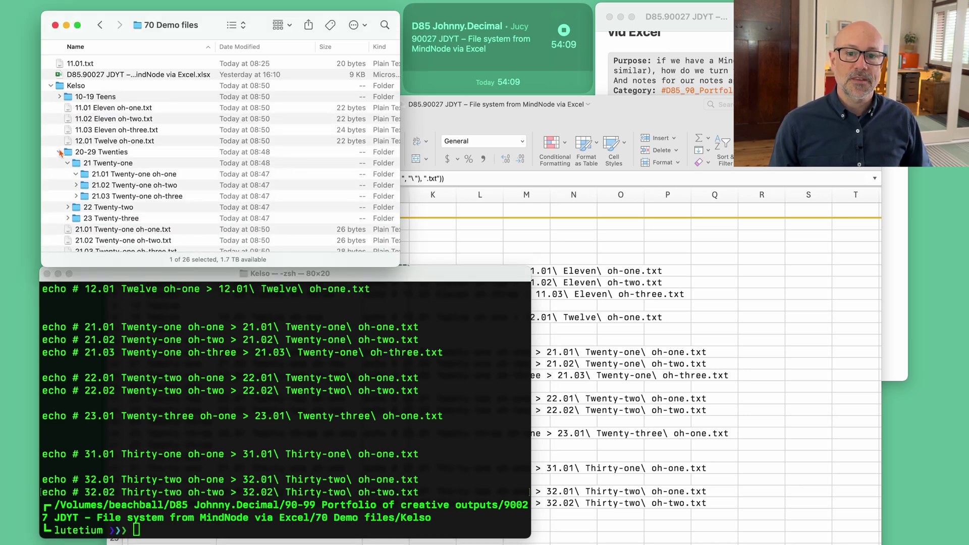
{"action": "left_click", "coordinate": [60, 152]}
{"action": "scroll", "coordinate": [125, 229], "scroll_direction": "down", "scroll_amount": 3}
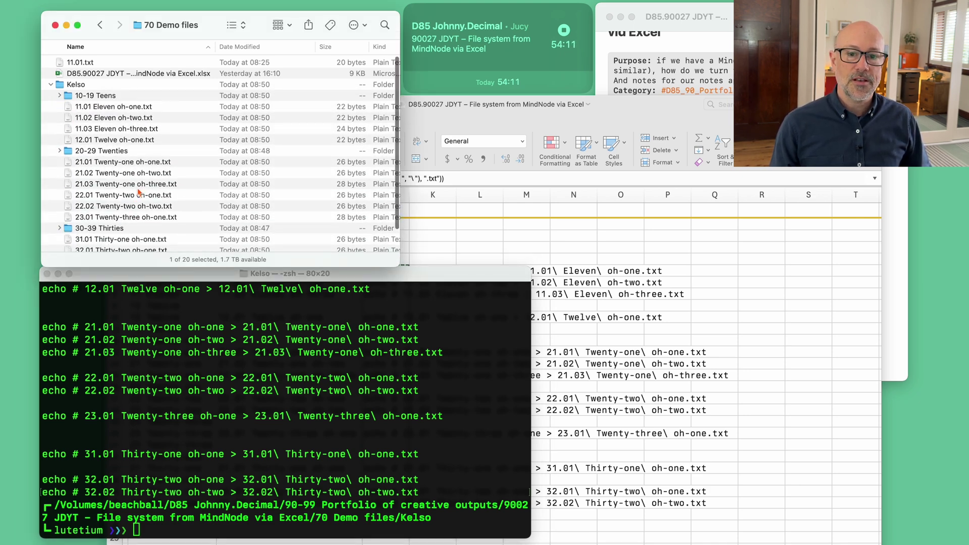
Select the text files from 11.01 Eleven oh-one to 12.01 Twelve oh-one and import them into Bear
{"action": "left_click", "coordinate": [114, 70]}
{"action": "left_click", "coordinate": [114, 75]}
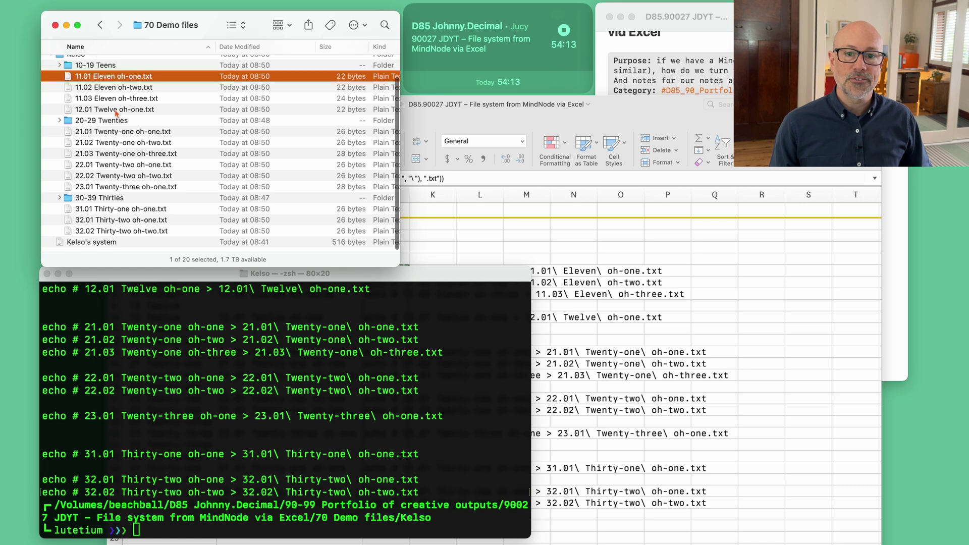
{"action": "left_click", "coordinate": [117, 110], "text": "shift"}
{"action": "left_click_drag", "start_coordinate": [68, 101], "coordinate": [940, 238]}
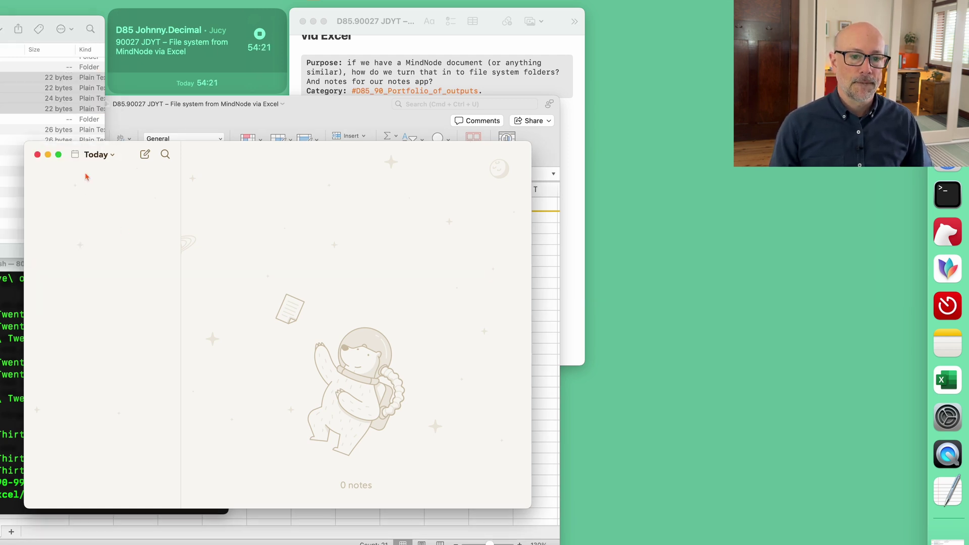
Show only today's notes in Bear and open the imported note 11.01 Eleven oh-one
{"action": "left_click", "coordinate": [115, 158]}
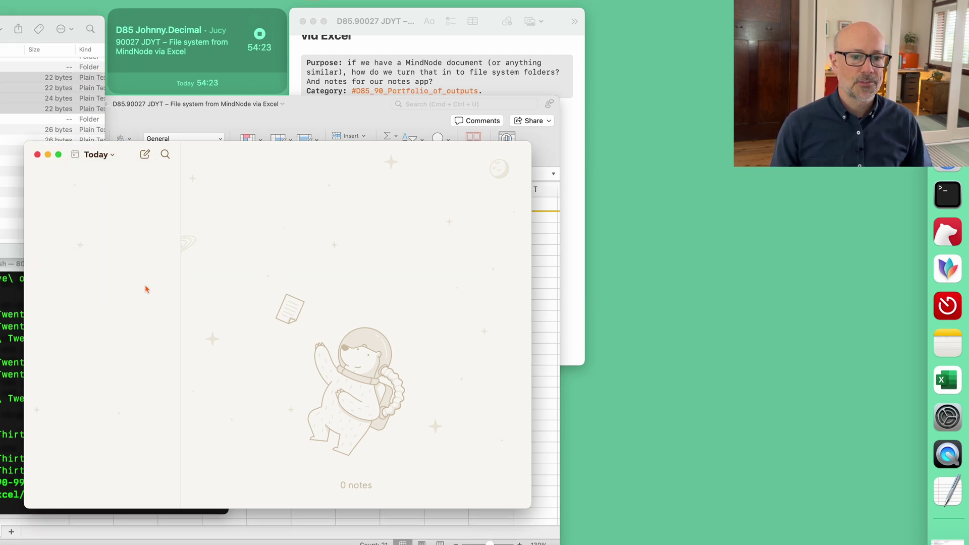
{"action": "key", "text": "ctrl+1"}
{"action": "left_click", "coordinate": [84, 183]}
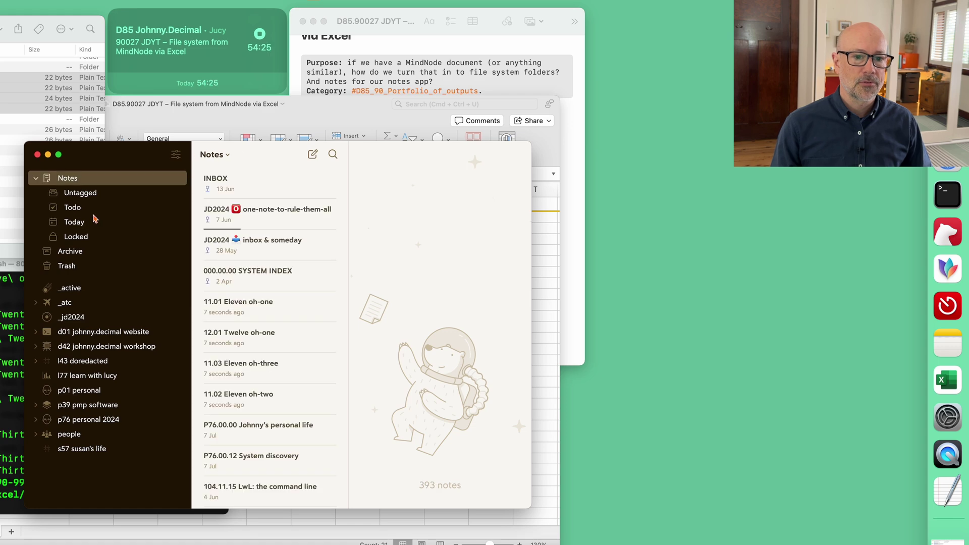
{"action": "left_click", "coordinate": [96, 220]}
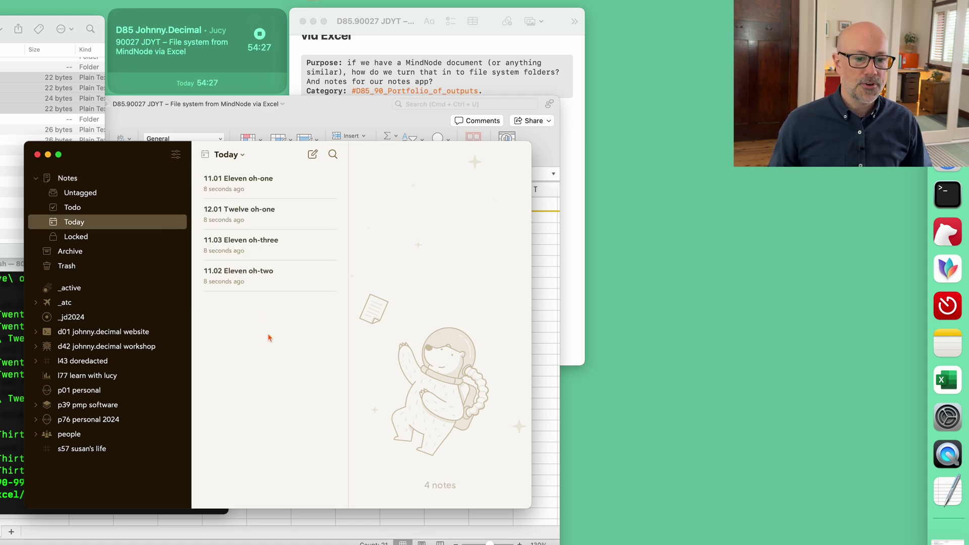
{"action": "key", "text": "ctrl+2"}
{"action": "key", "text": "Down"}
Import the Finder text files from 21.01 Twenty-one oh-one to 23.01 Twenty-three oh-one into Bear and dismiss the emoji picker
{"action": "key", "text": "super+Tab"}
{"action": "key", "text": "Down"}
{"action": "key", "text": "Down"}
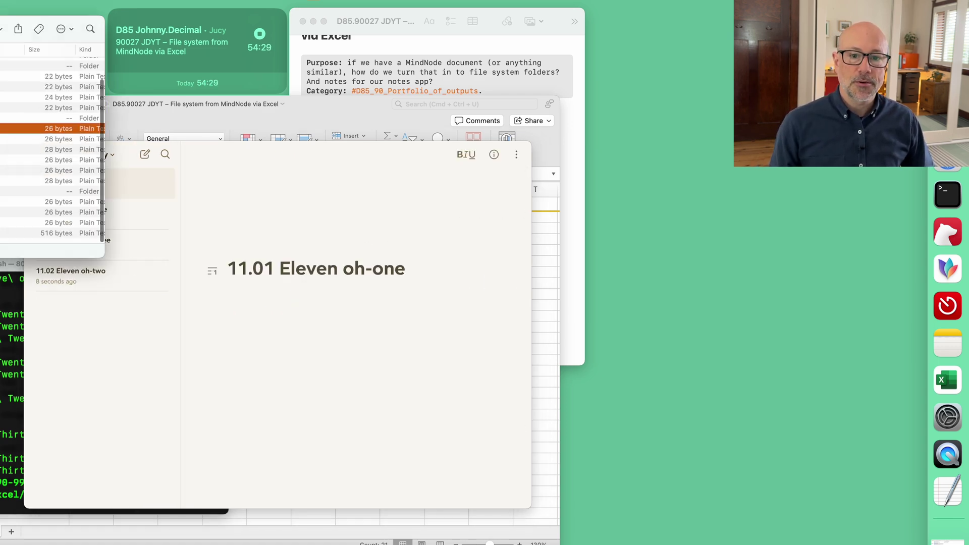
{"action": "key", "text": "Down"}
{"action": "key", "text": "Down"}
{"action": "key", "text": "Down"}
{"action": "key", "text": "Down"}
{"action": "key", "text": "Down"}
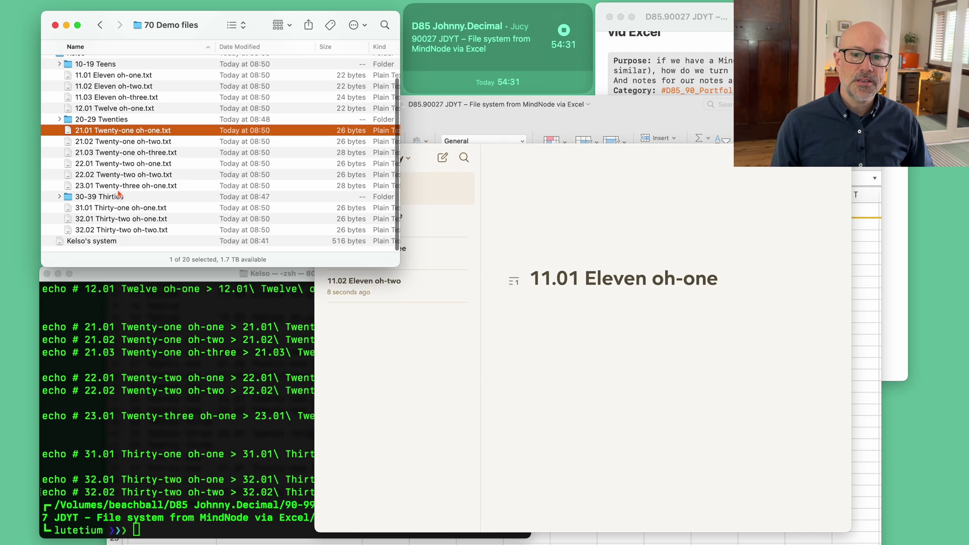
{"action": "key", "text": "shift+Up"}
{"action": "key", "text": "shift+Up"}
{"action": "key", "text": "shift+Up"}
{"action": "key", "text": "shift+Up"}
{"action": "key", "text": "shift+Up"}
{"action": "key", "text": "ctrl+super+space"}
{"action": "left_click_drag", "start_coordinate": [5, 180], "coordinate": [948, 232]}
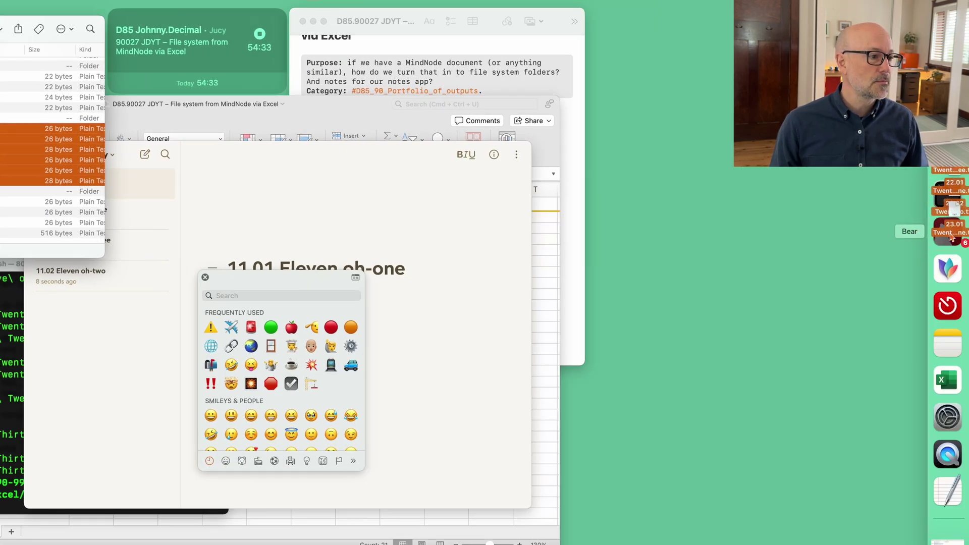
{"action": "key", "text": "ctrl+super+space"}
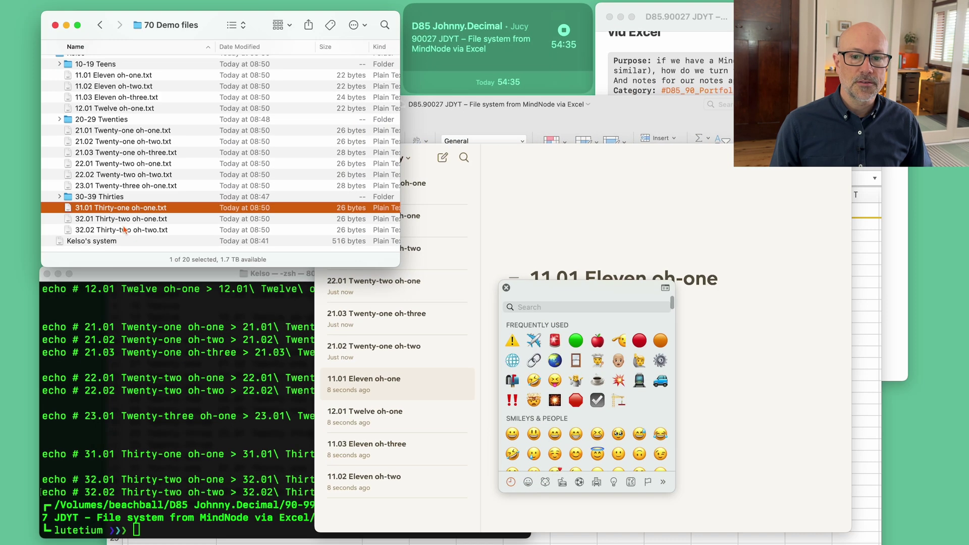
{"action": "left_click", "coordinate": [506, 290]}
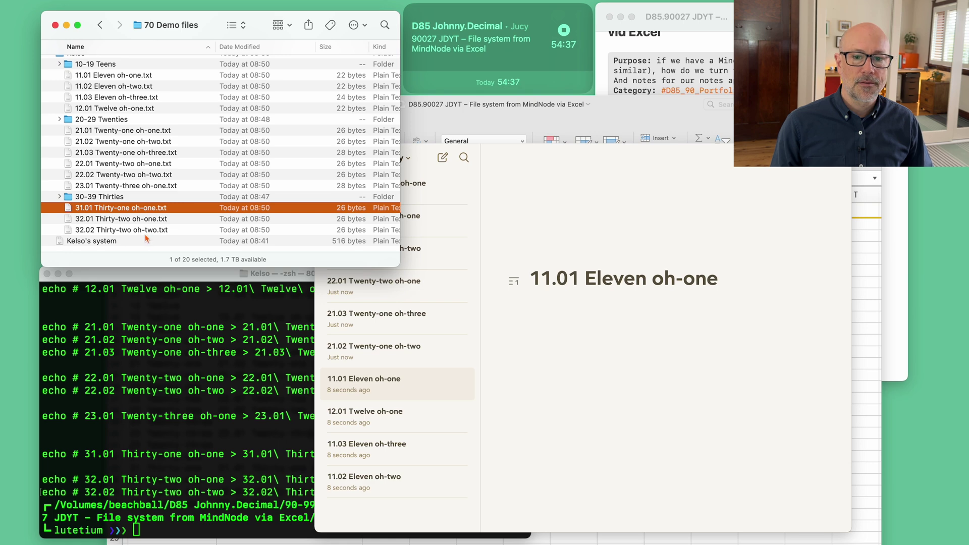
Import the text files 31.01, 32.01 and 32.02 into Bear and view the imported notes 31.01 and 32.01
{"action": "left_click", "coordinate": [142, 232], "text": "shift"}
{"action": "left_click_drag", "start_coordinate": [141, 231], "coordinate": [948, 231]}
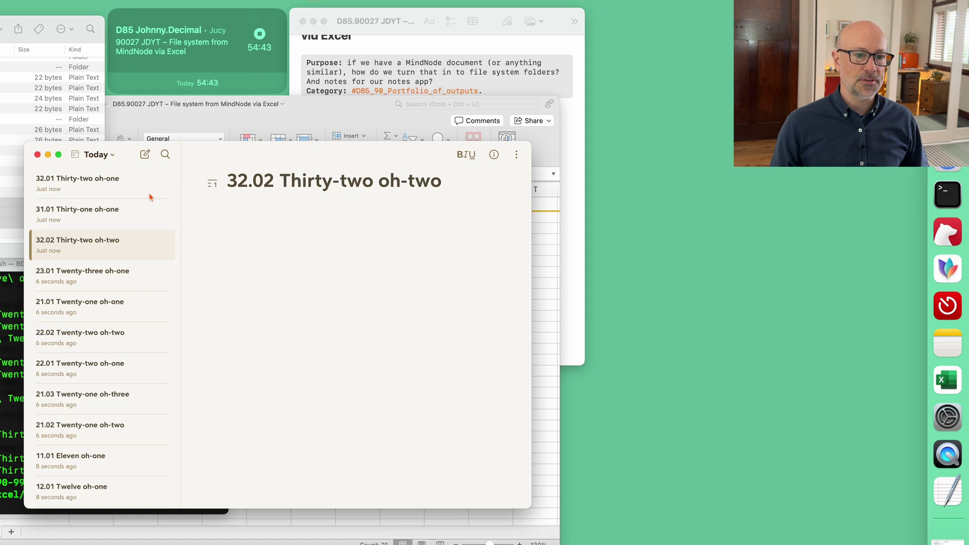
{"action": "left_click", "coordinate": [71, 221]}
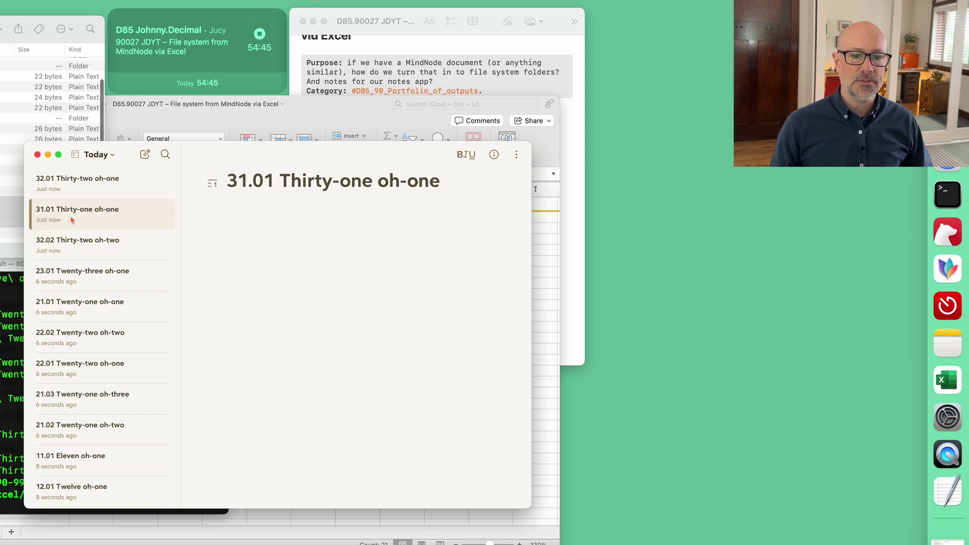
{"action": "key", "text": "Up"}
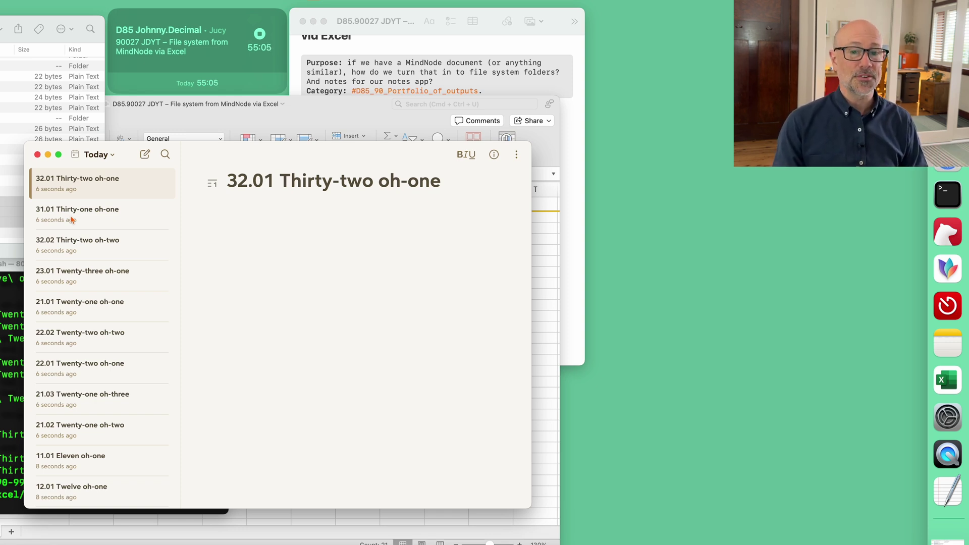
Switch back to Excel and look over the echo commands in column J
{"action": "key", "text": "super+Tab"}
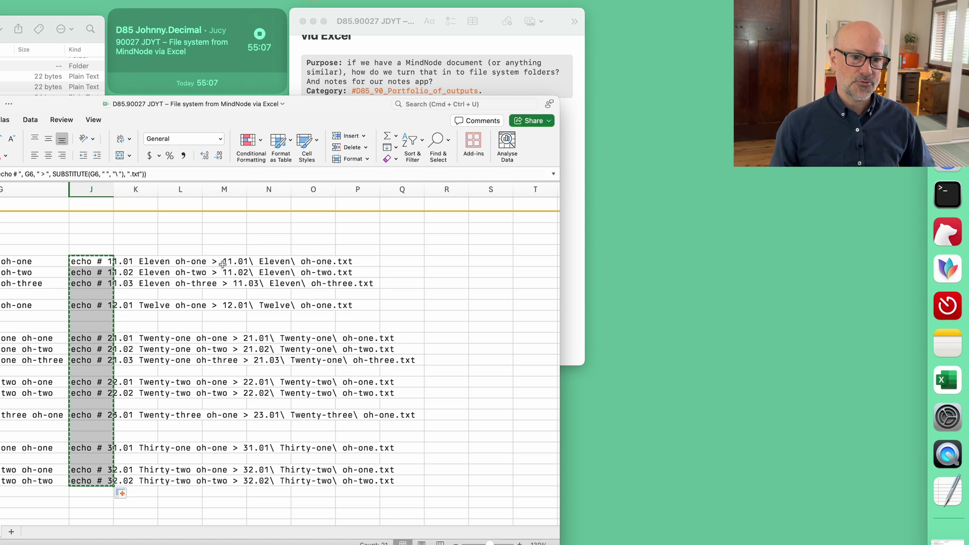
{"action": "scroll", "coordinate": [110, 438], "scroll_direction": "down", "scroll_amount": 1}
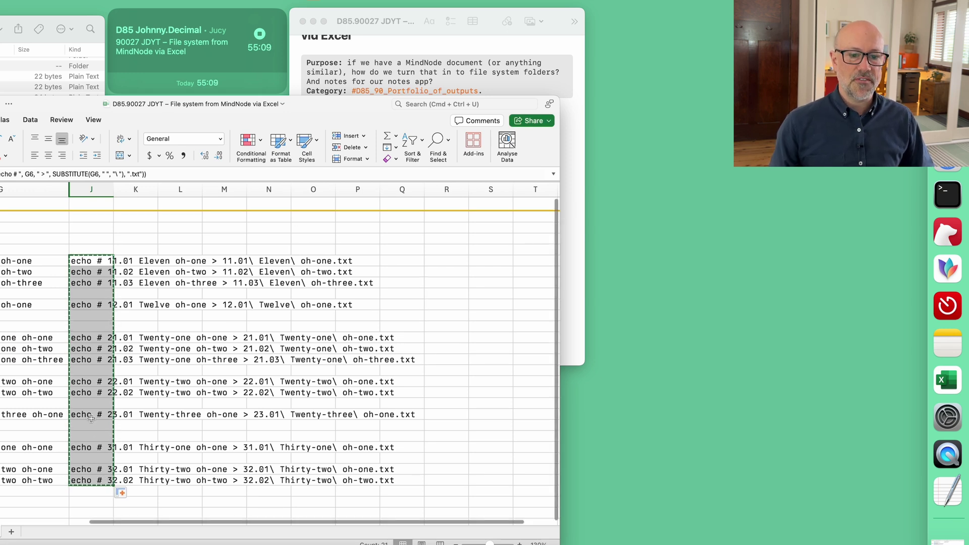